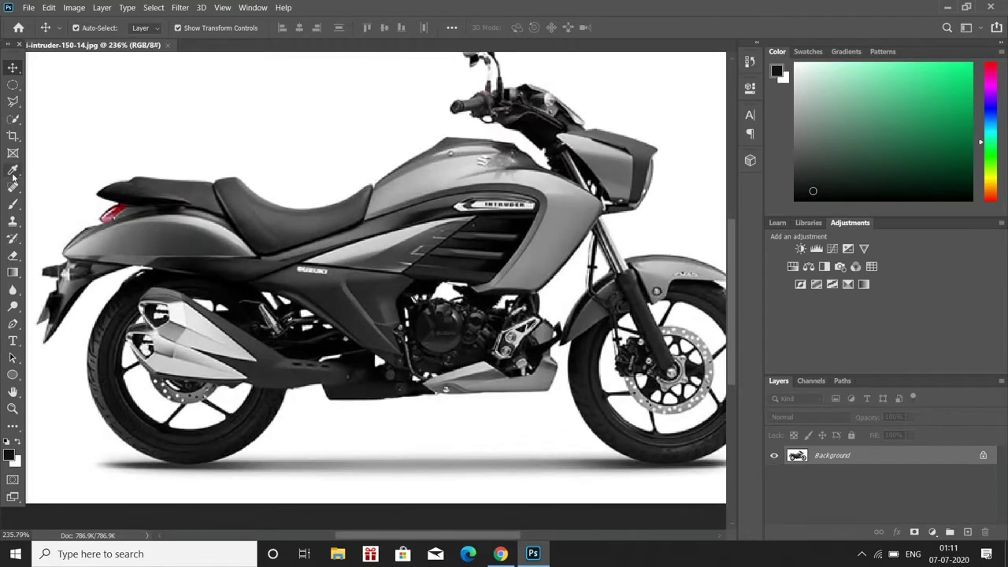
Quick-select the rear wheel, exhaust and lower frame, trimming the strip under the exhaust.
click(12, 118)
drag(111, 354, 146, 280)
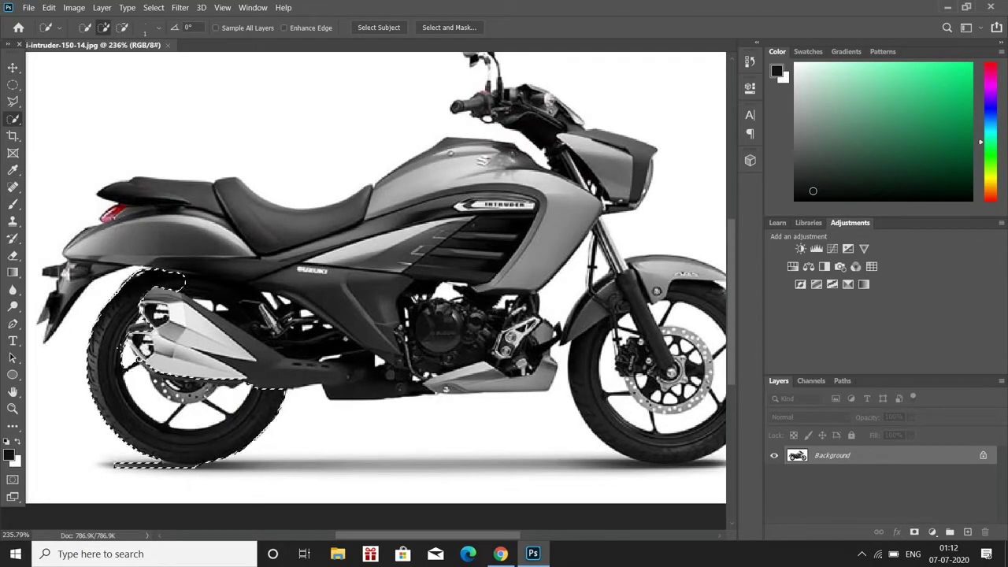
drag(158, 295, 370, 346)
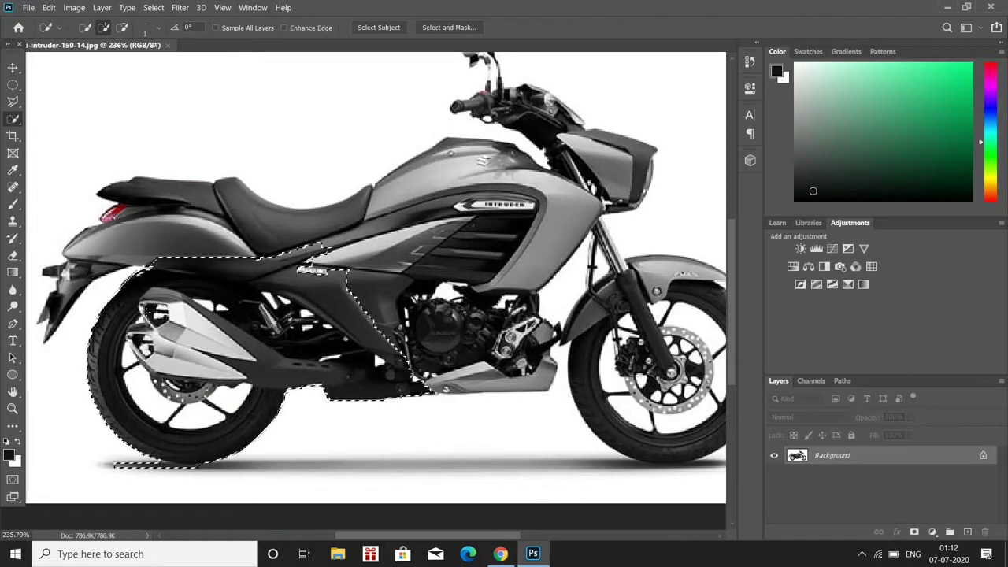
alt+click(374, 349)
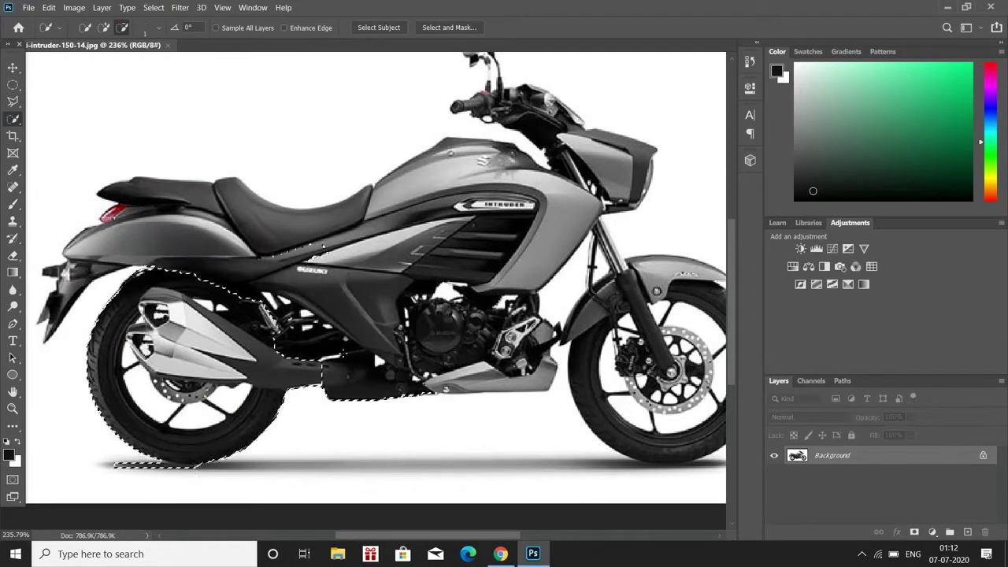
drag(373, 350, 430, 399)
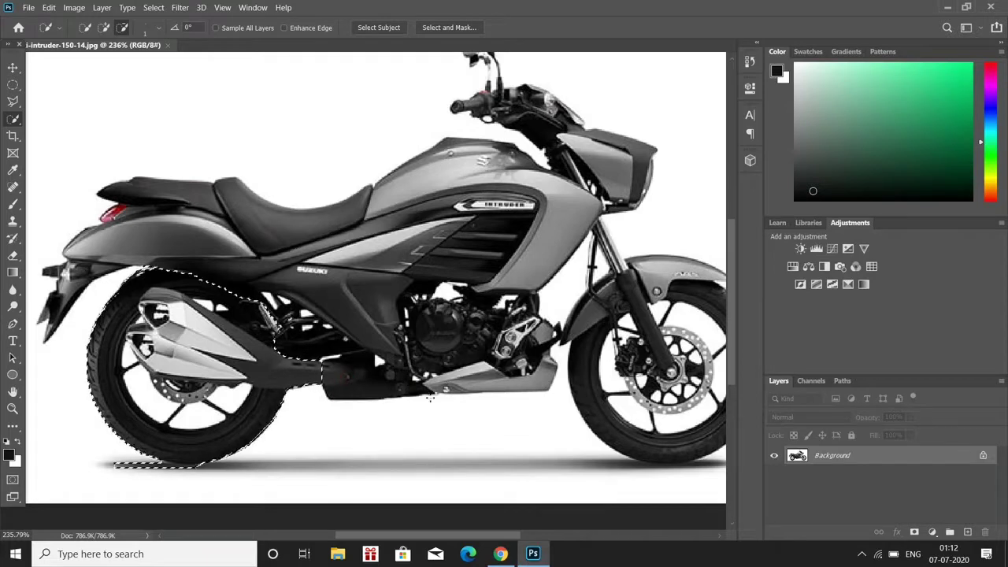
Copy the selection onto Layer 1 and shift it left to lengthen the rear.
key(ctrl+j)
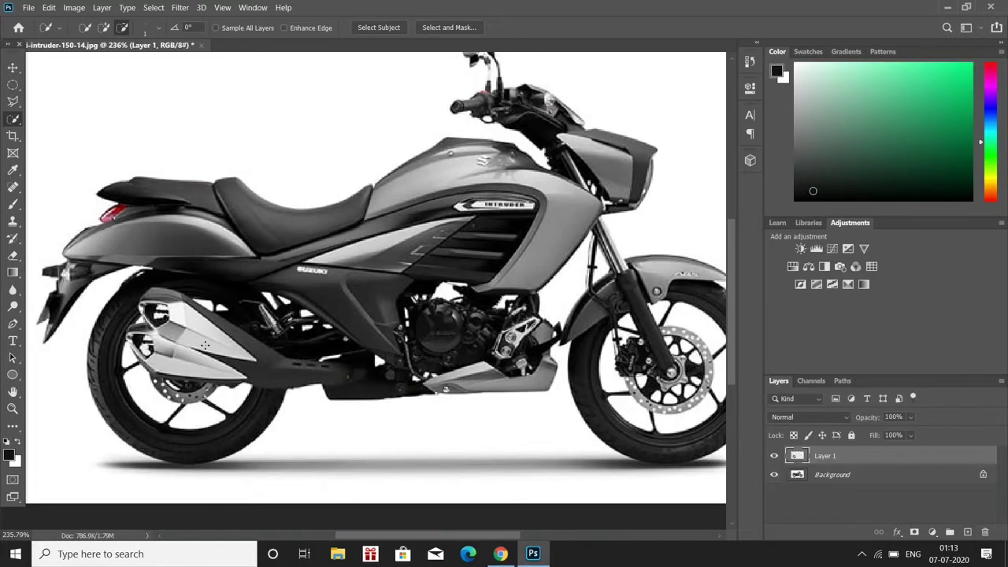
key(v)
drag(204, 346, 175, 344)
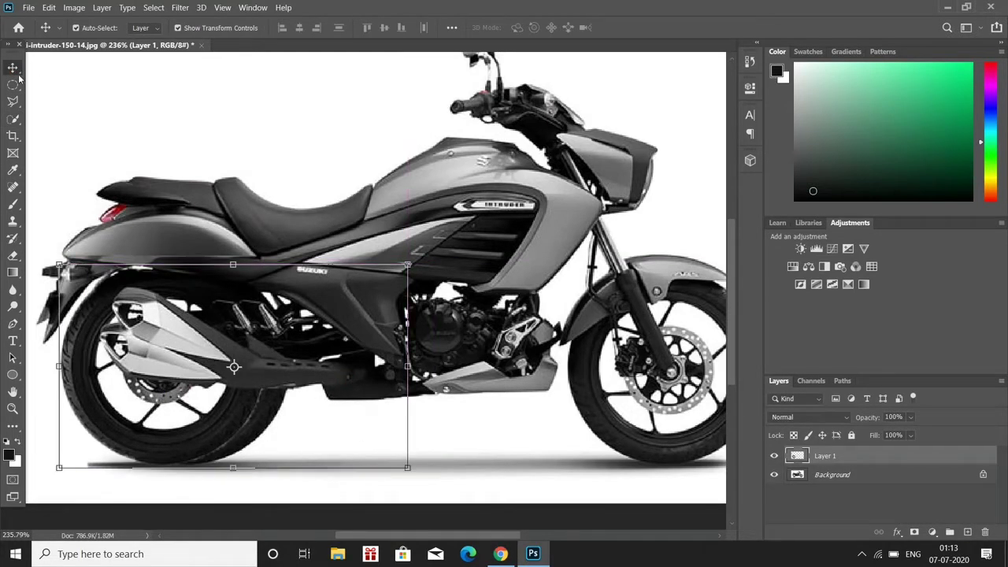
click(180, 420)
scroll(192, 428, up, 3)
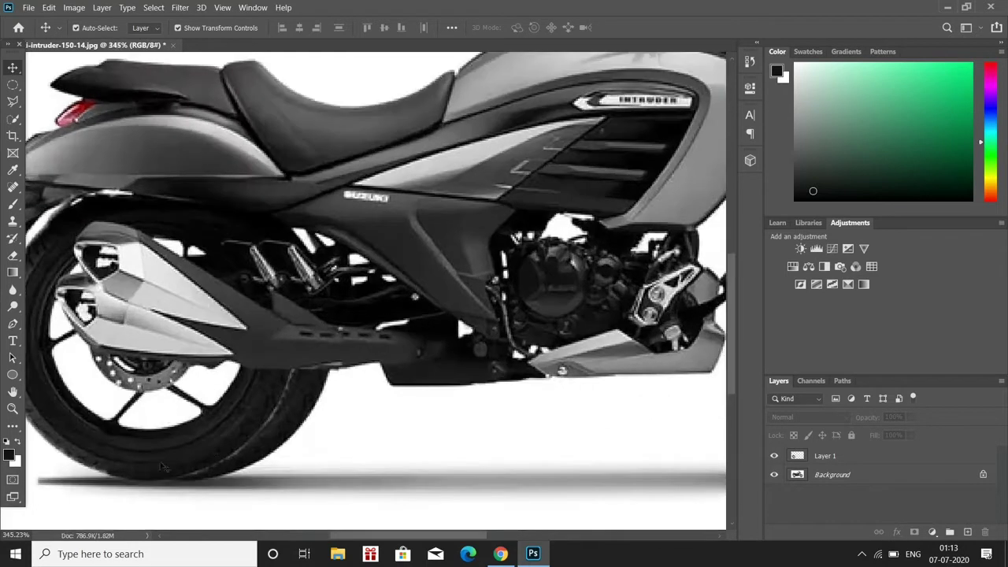
drag(192, 428, 189, 425)
click(598, 427)
On new Layer 2, paint sampled white over the old tyre edge and under the exhaust.
key(i)
click(342, 424)
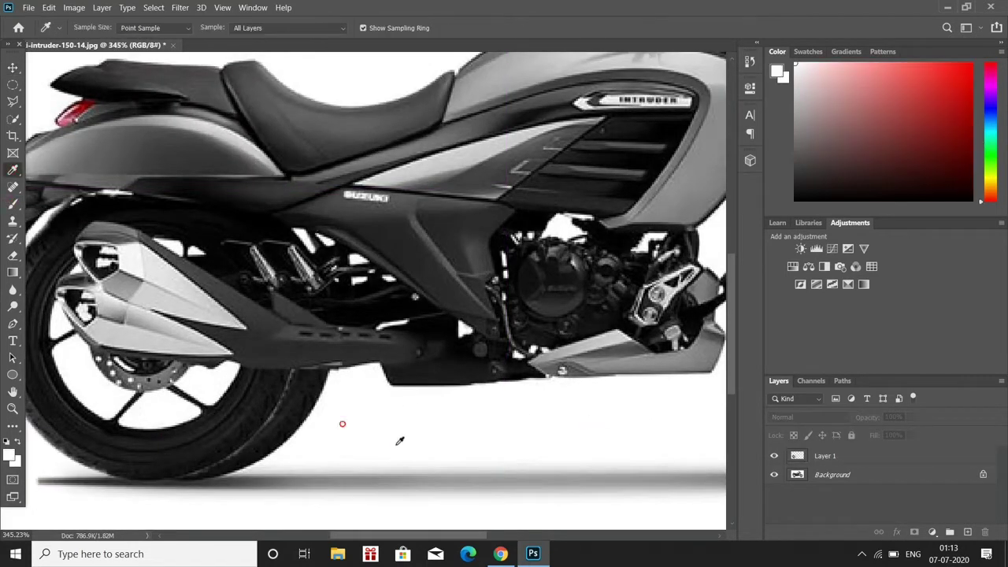
click(782, 473)
click(968, 531)
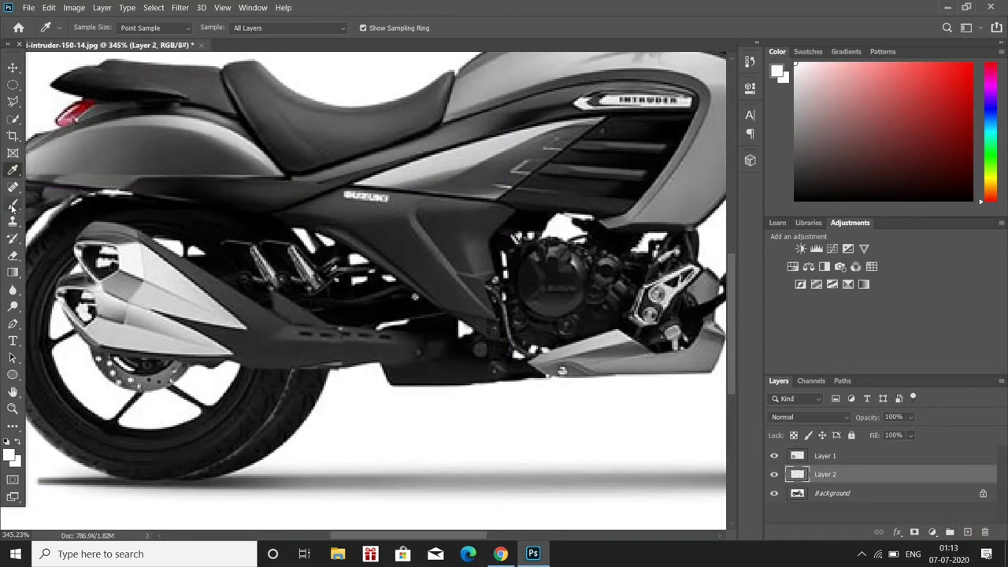
click(12, 205)
drag(334, 336, 276, 433)
mouse_move(315, 370)
mouse_down()
mouse_move(197, 473)
mouse_move(224, 417)
mouse_up()
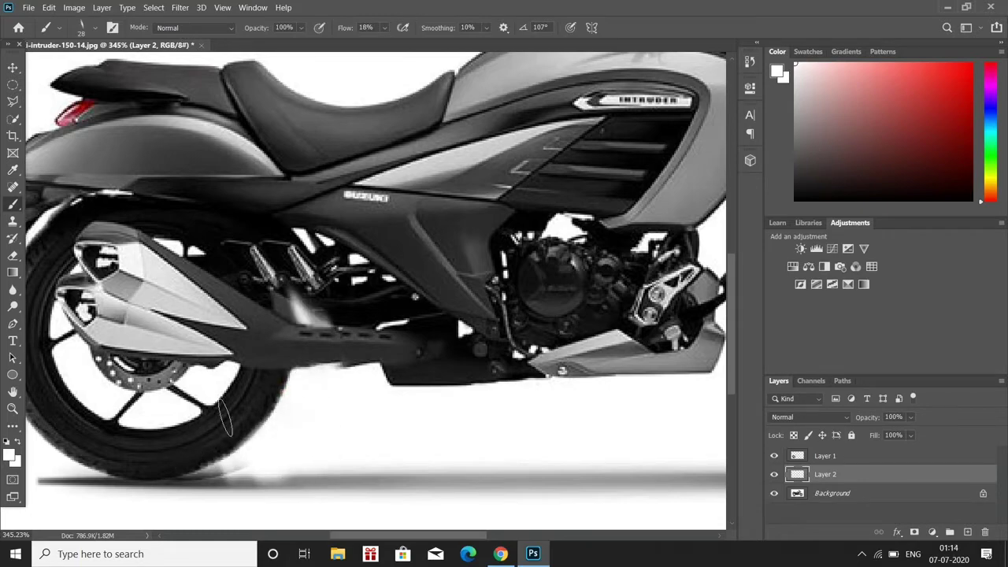
Paint black over the strut highlights and soft shading beneath the bike's underside.
scroll(162, 461, down, 5)
scroll(162, 461, up, 8)
scroll(150, 425, down, 2)
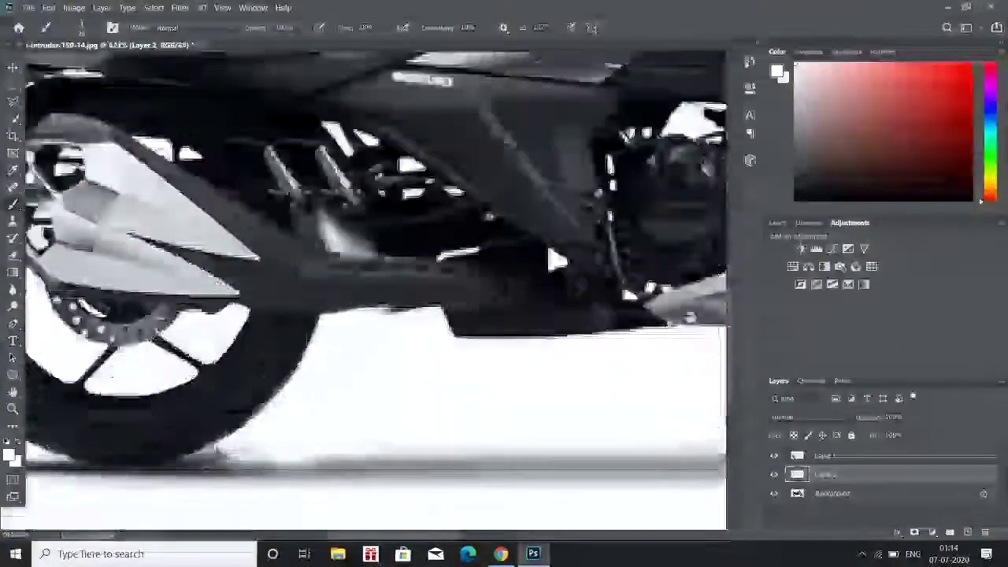
scroll(405, 307, down, 5)
scroll(491, 247, up, 2)
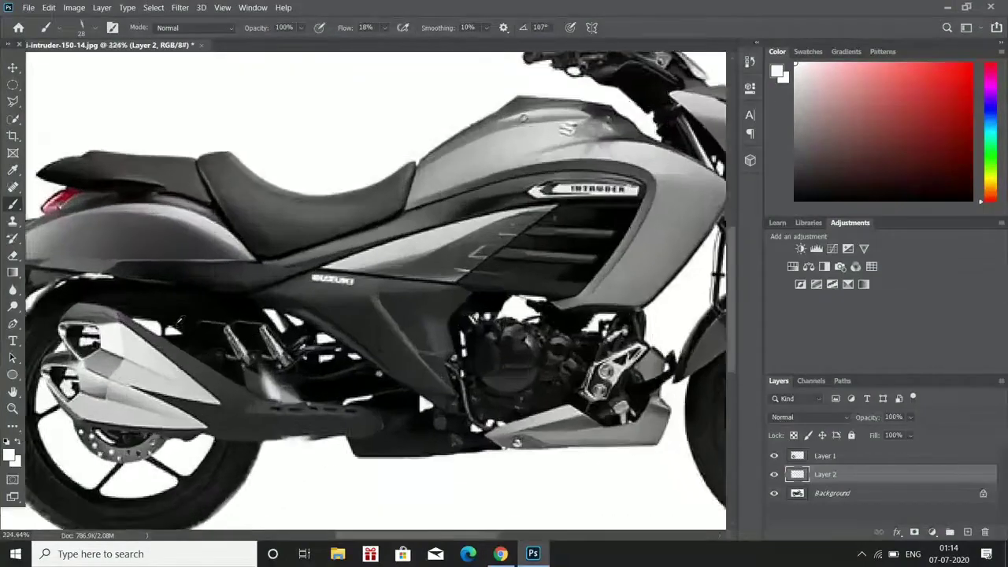
scroll(418, 390, up, 3)
click(12, 170)
click(382, 364)
key(b)
mouse_move(276, 244)
mouse_down()
mouse_move(228, 311)
mouse_move(315, 360)
mouse_move(275, 252)
mouse_move(354, 315)
mouse_up()
scroll(378, 473, down, 1)
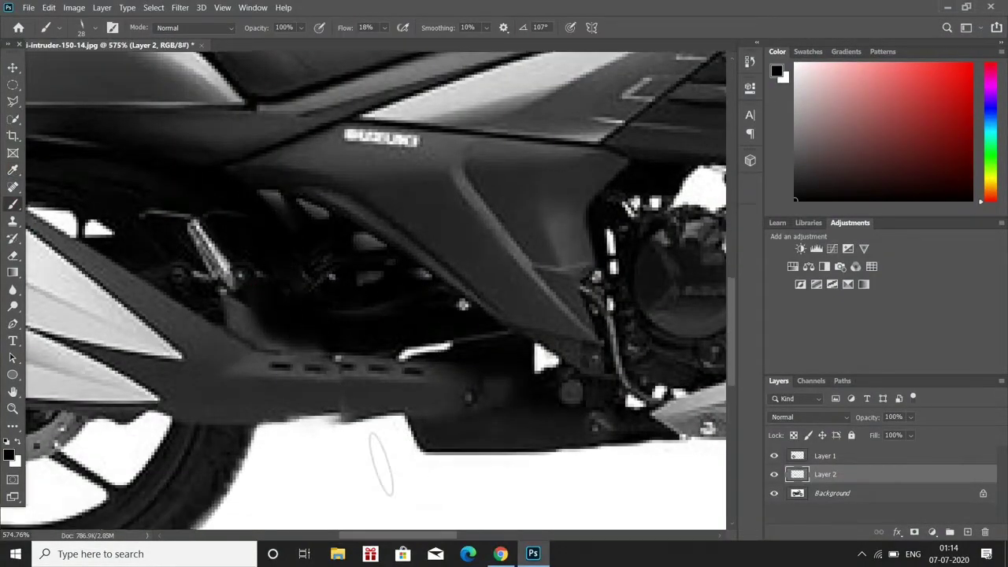
scroll(394, 457, down, 2)
mouse_move(406, 418)
mouse_down()
mouse_move(323, 401)
mouse_move(472, 426)
mouse_move(378, 441)
mouse_up()
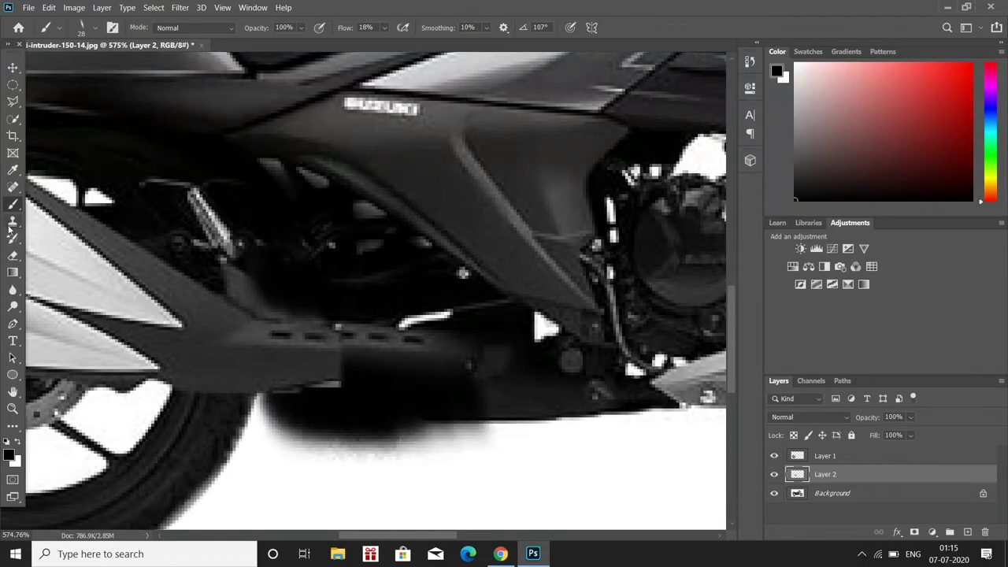
Erase stray black paint near the tyre and below the underside.
key(e)
drag(227, 418, 250, 468)
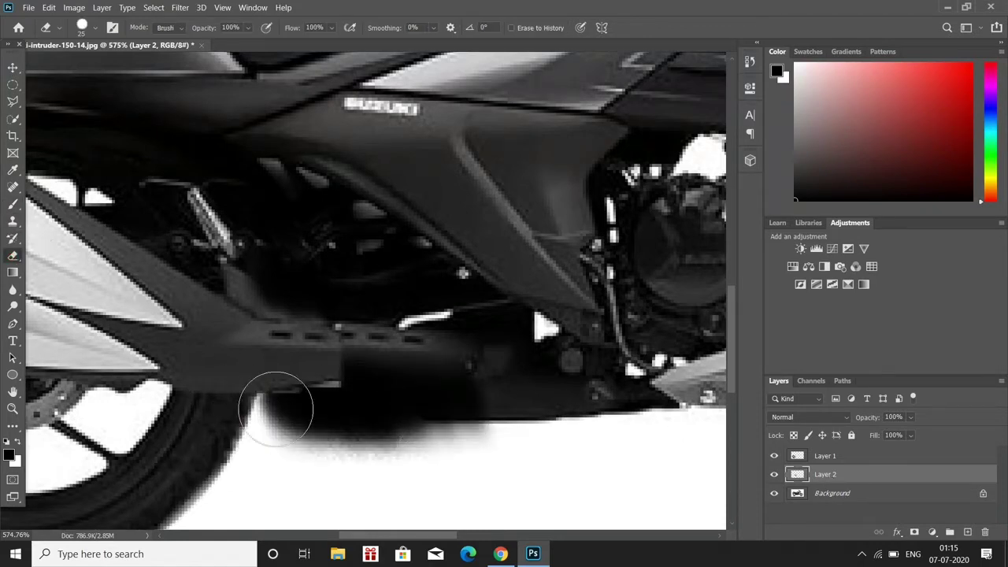
drag(493, 464, 263, 450)
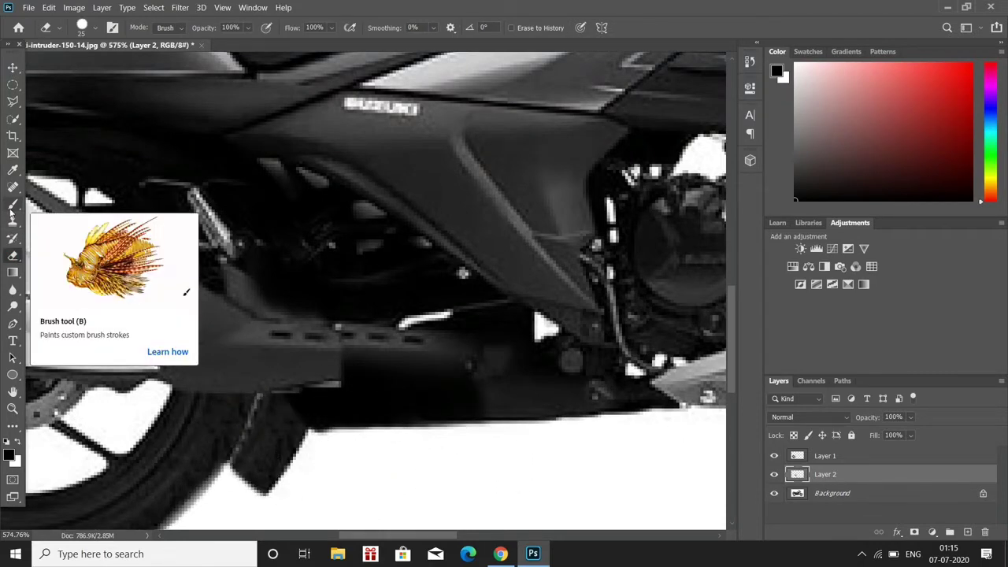
key(ctrl+z)
key(ctrl+z)
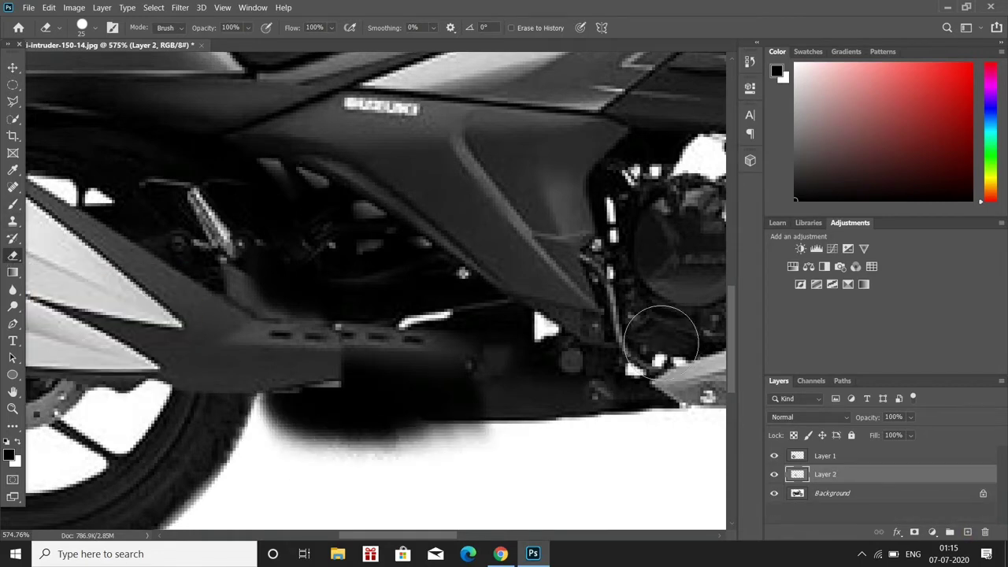
key(ctrl+shift+z)
mouse_move(441, 366)
mouse_down()
mouse_move(270, 394)
mouse_move(260, 418)
mouse_up()
Trace a Pen path around the front wheel, fork and fender on the Background, kept as Path 1.
key(ctrl+0)
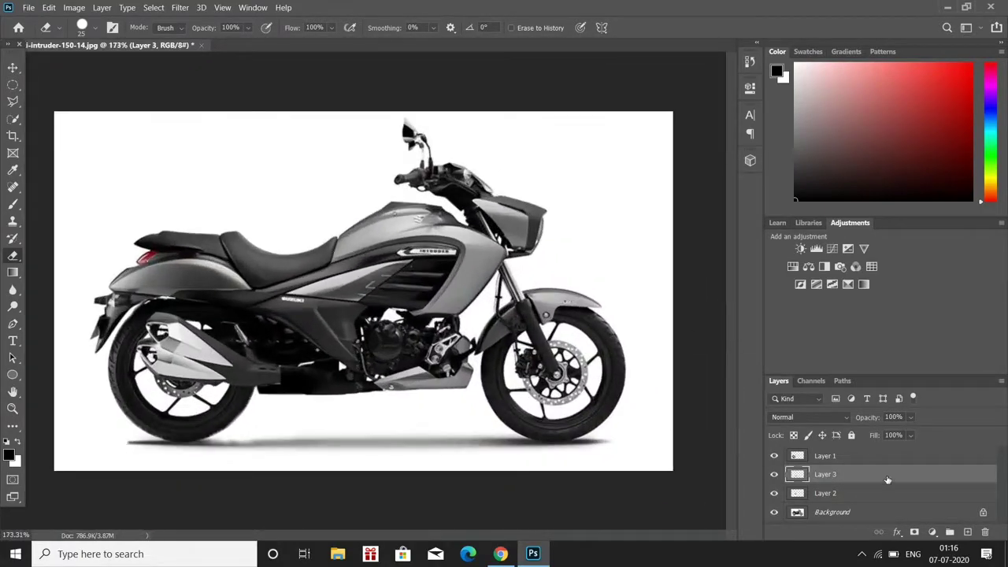
click(831, 512)
scroll(563, 414, up, 3)
key(p)
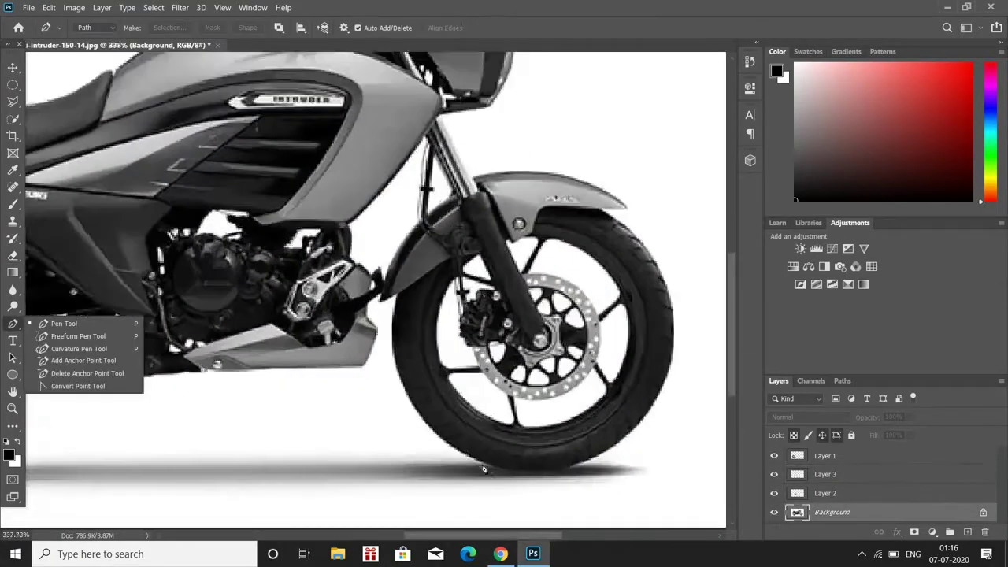
click(537, 473)
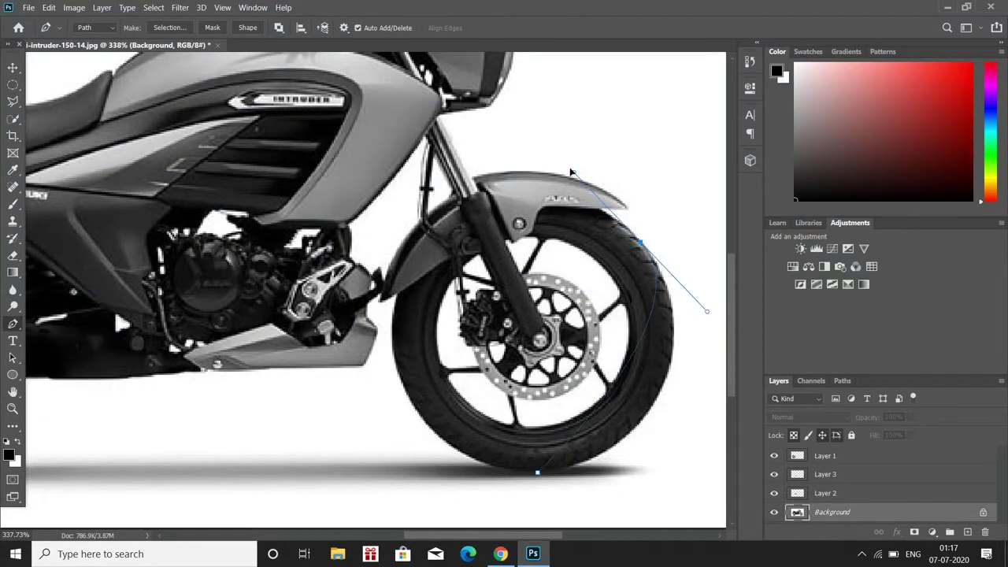
scroll(572, 172, up, 2)
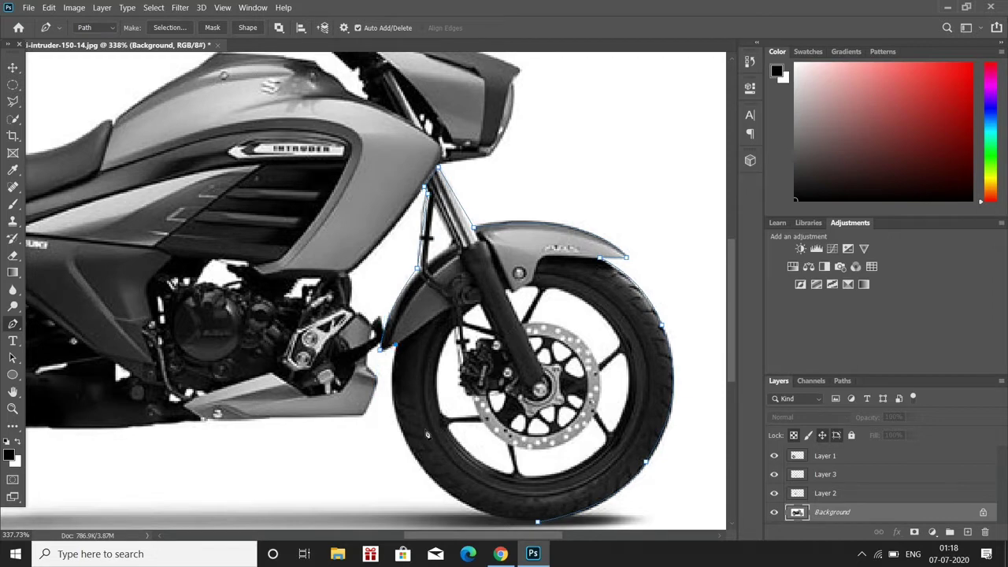
scroll(427, 433, down, 1)
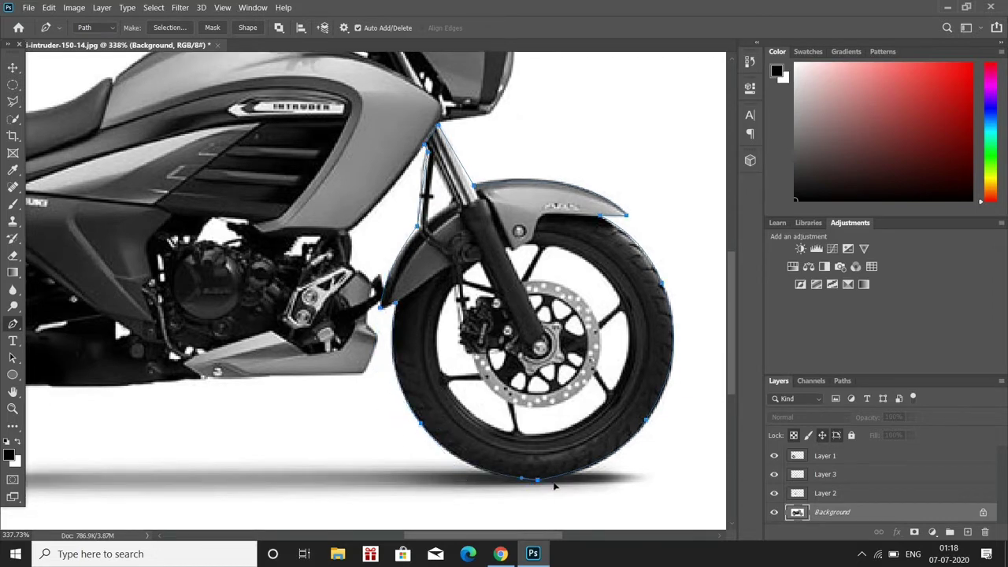
click(841, 380)
click(837, 431)
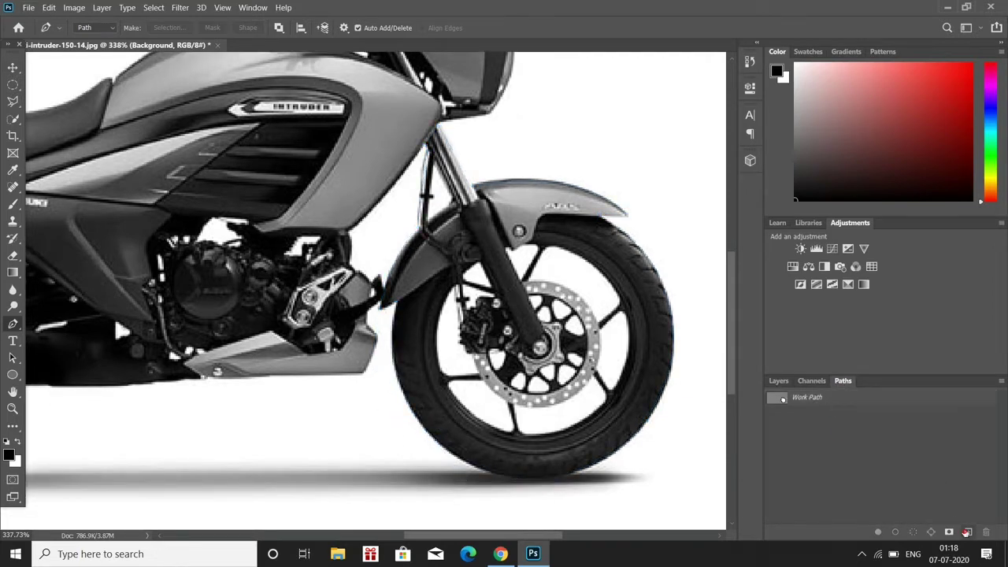
click(11, 359)
Turn the front-wheel path into a selection.
right_click(429, 136)
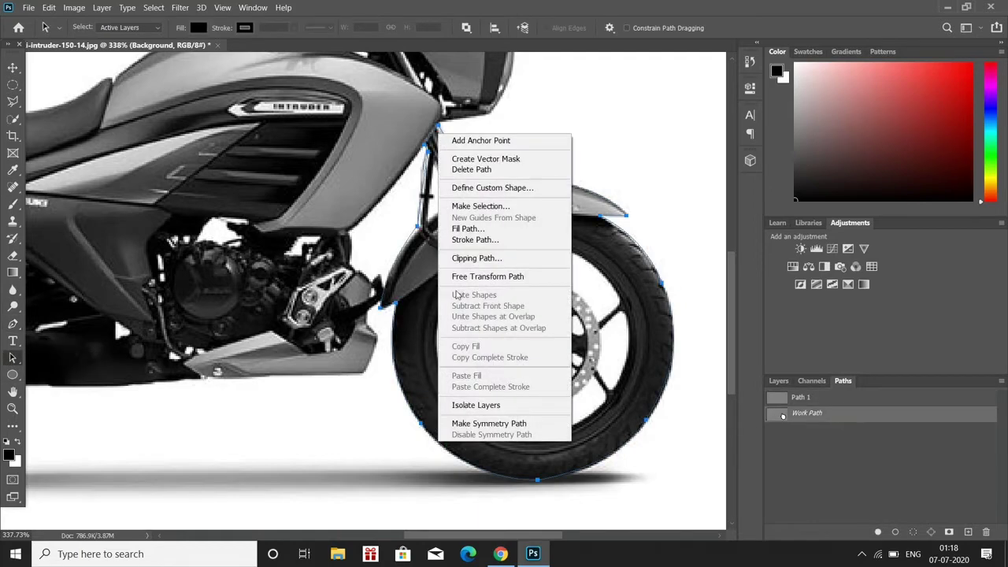
click(466, 207)
key(v)
key(ctrl+0)
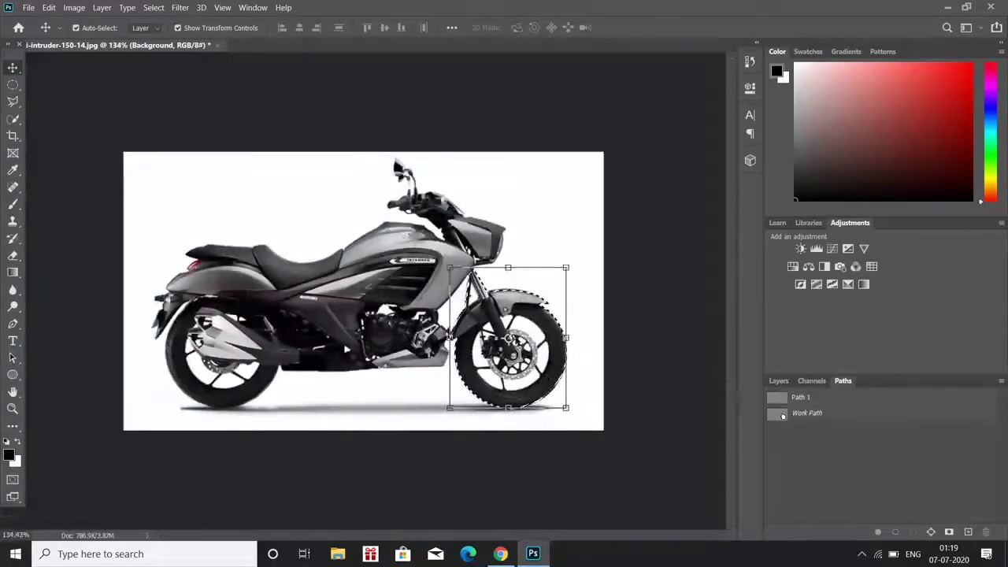
Rotate the front wheel and fork forward, nudge them left, commit and deselect.
mouse_move(573, 411)
mouse_down()
mouse_move(596, 412)
mouse_move(630, 378)
mouse_up()
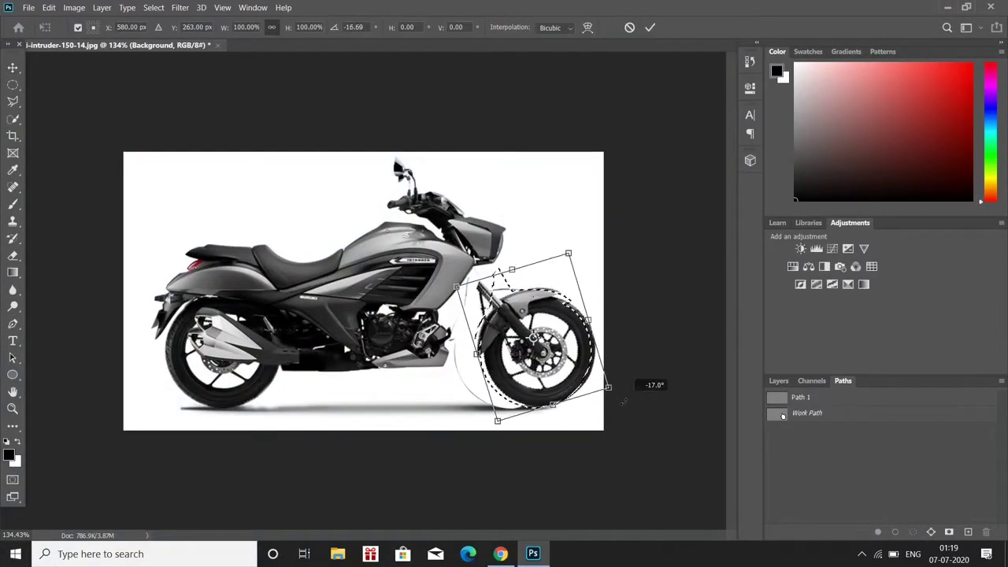
drag(552, 363, 542, 362)
key(Escape)
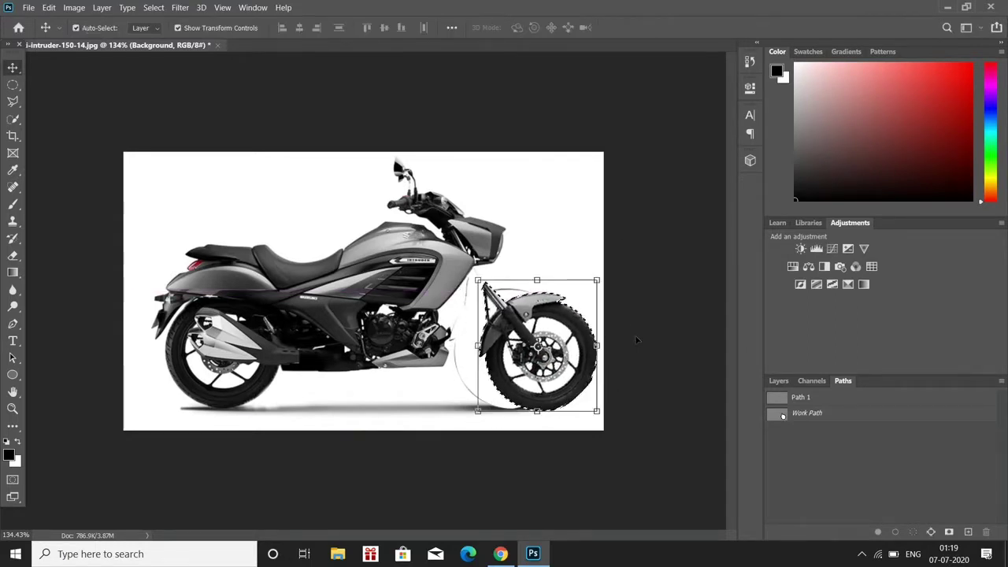
drag(593, 417, 599, 425)
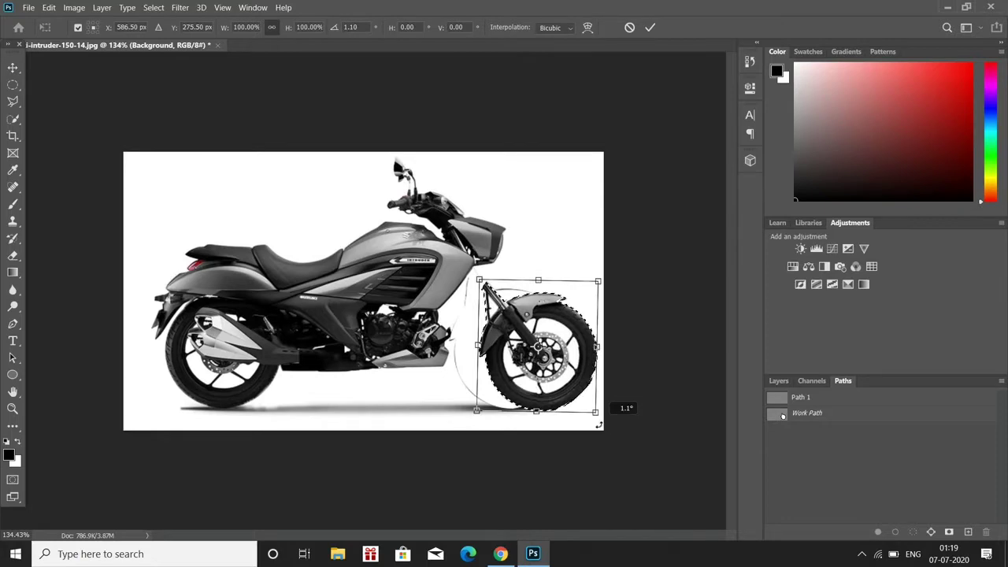
key(Escape)
key(ctrl+d)
scroll(211, 373, up, 4)
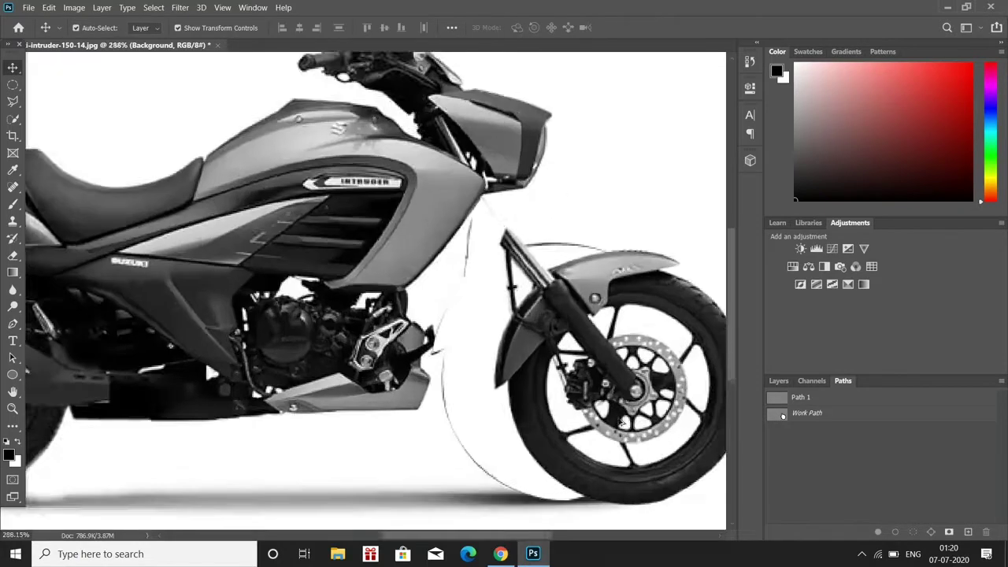
scroll(211, 372, up, 2)
Add a new layer for the fork tube and sample its light grey.
key(e)
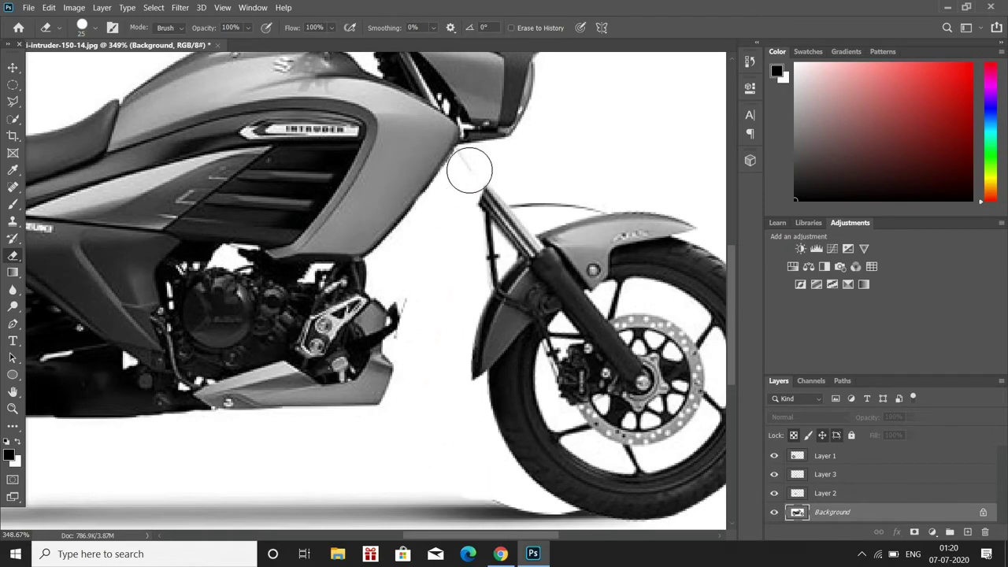
scroll(573, 188, down, 5)
scroll(637, 448, up, 5)
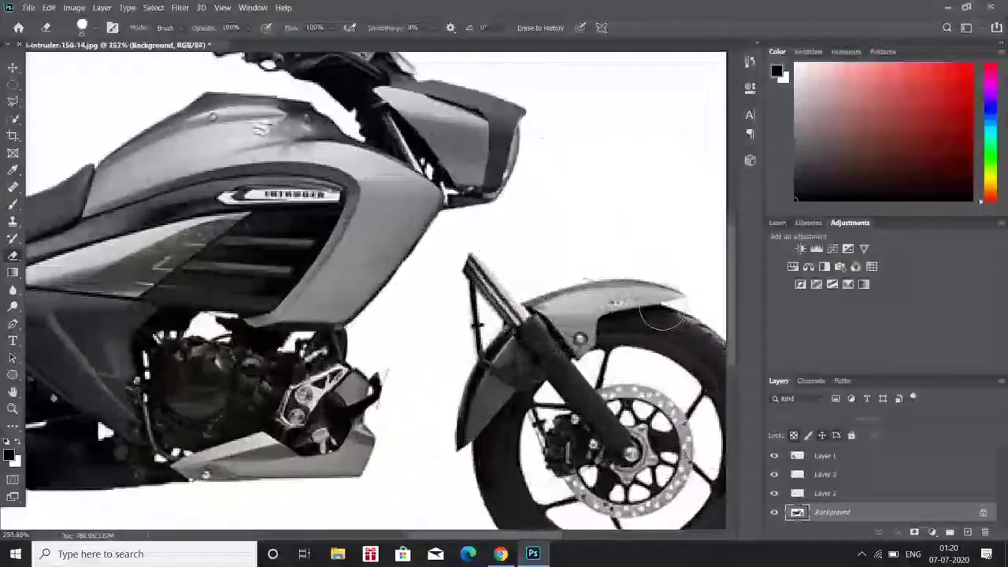
scroll(592, 275, down, 2)
scroll(522, 288, up, 2)
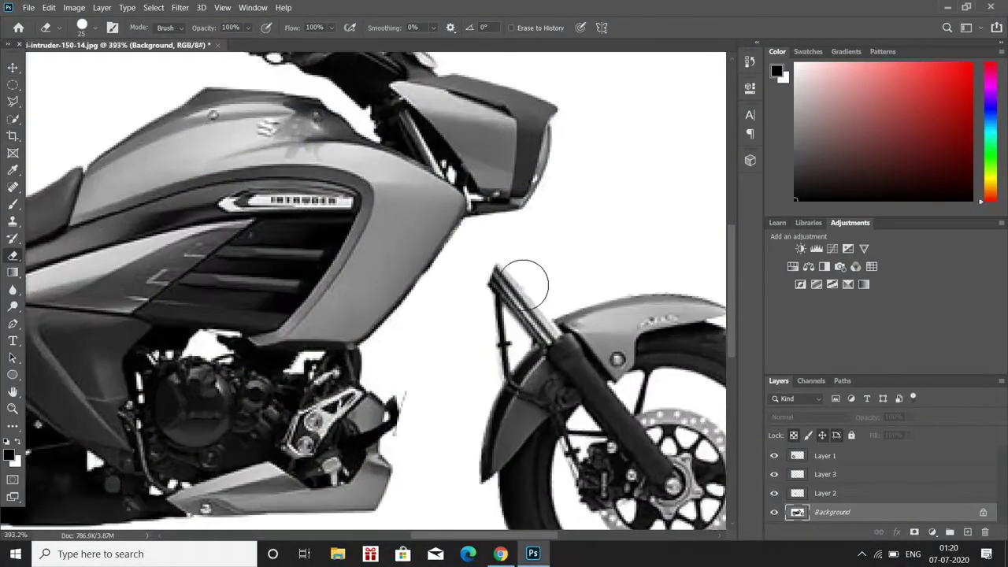
scroll(438, 207, up, 2)
click(13, 205)
scroll(441, 284, up, 1)
scroll(488, 291, up, 1)
right_click(504, 297)
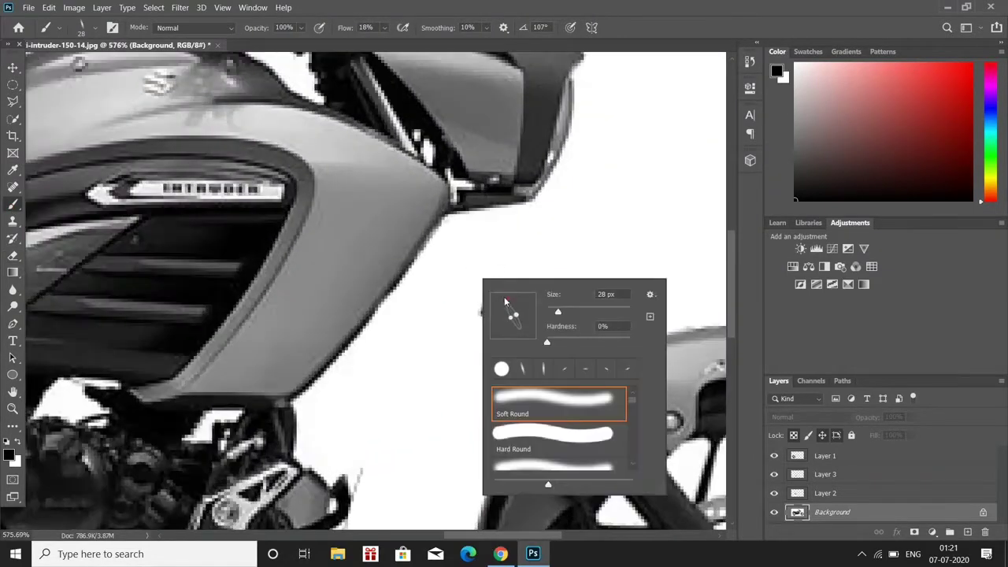
click(12, 169)
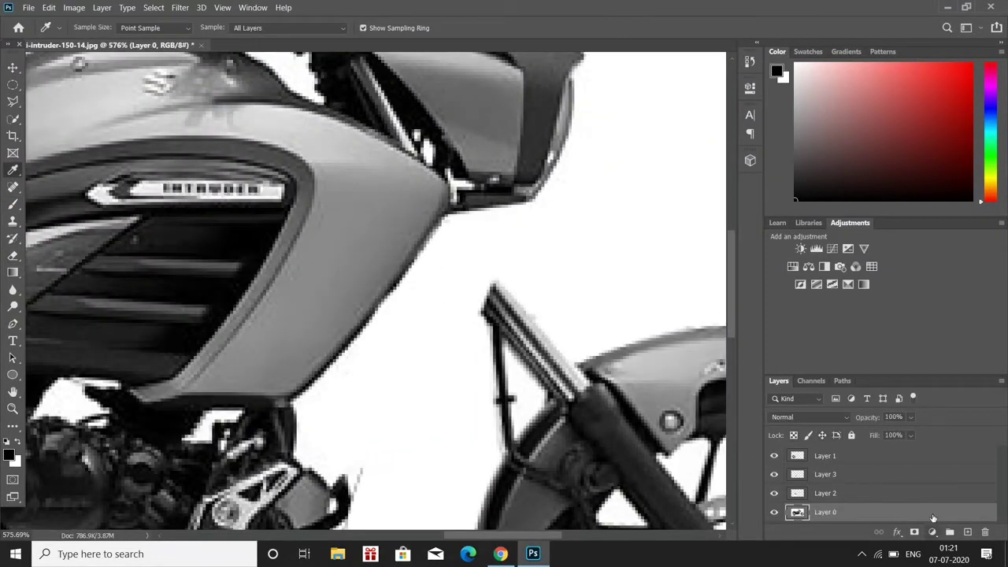
click(967, 532)
click(516, 297)
Paint light grey along the new fork tube and angle the brush tip to match.
key(b)
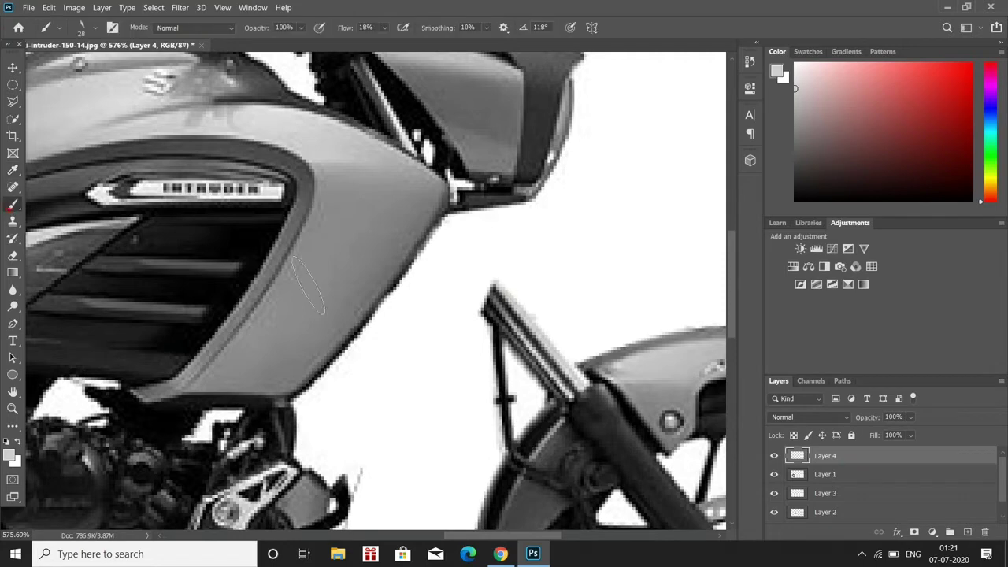
mouse_move(485, 315)
mouse_down()
mouse_move(471, 247)
mouse_move(471, 292)
mouse_up()
mouse_move(551, 370)
mouse_down()
mouse_move(461, 275)
mouse_move(449, 275)
mouse_up()
right_click(457, 271)
key(Return)
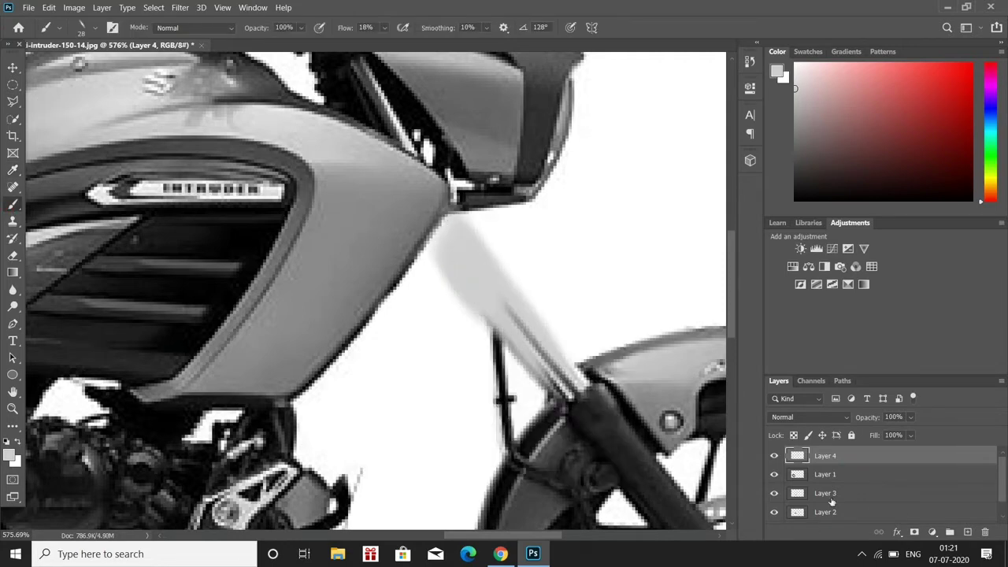
click(773, 455)
Sample a dark grey from the tube and narrow the brush tip.
key(i)
click(505, 296)
click(773, 455)
key(b)
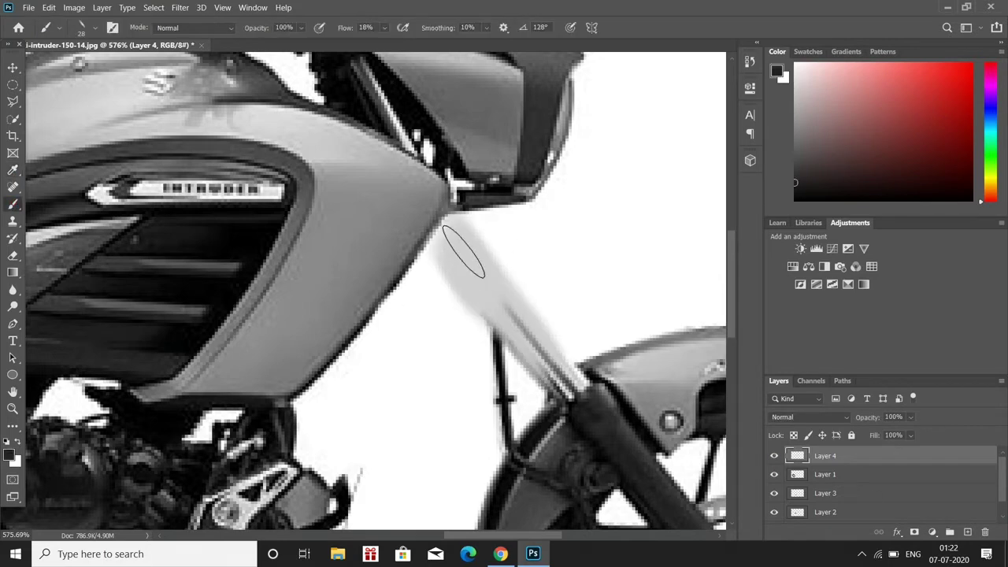
right_click(463, 250)
key(Return)
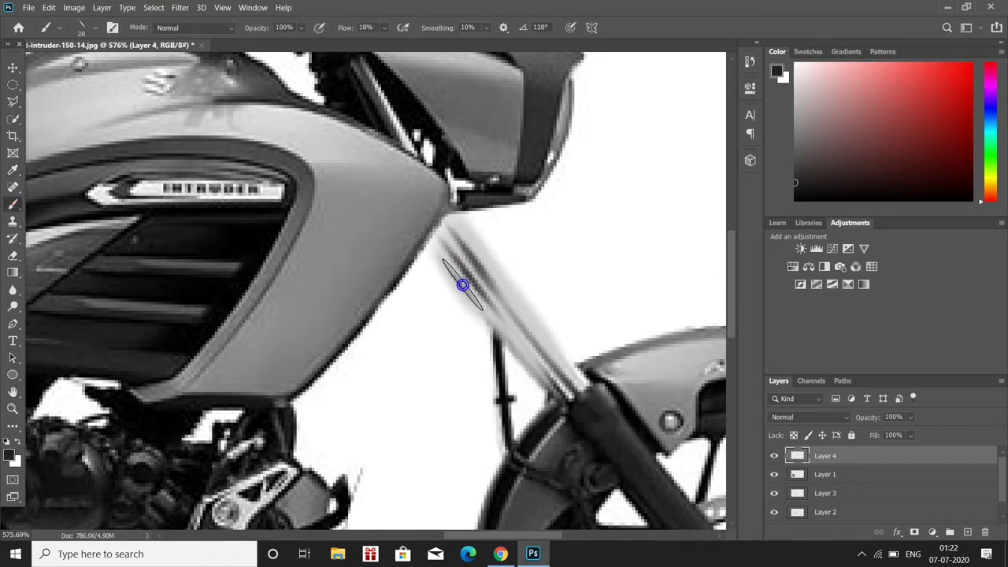
Erase the grey fringe along the fork tube's edge.
key(e)
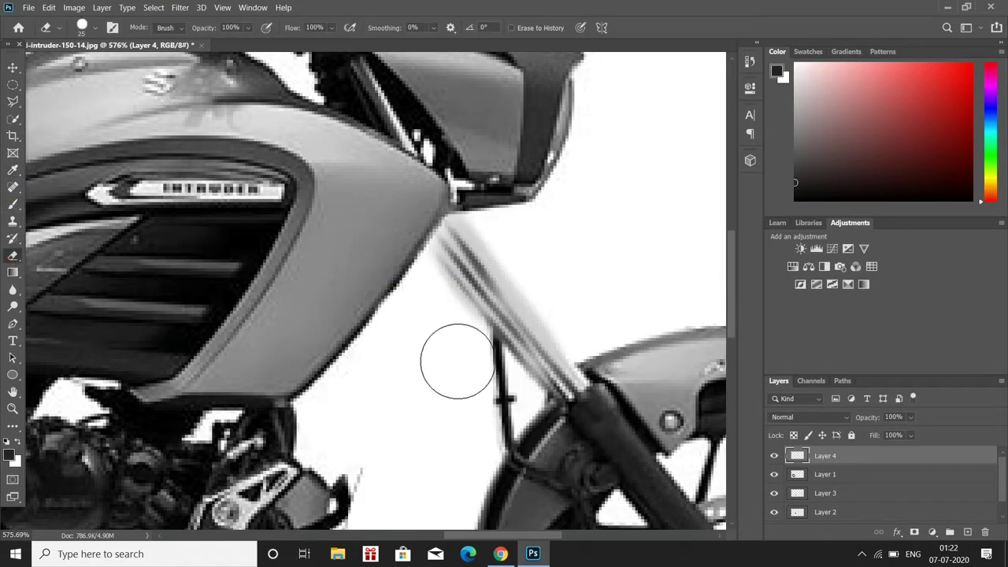
mouse_move(403, 286)
mouse_down()
mouse_move(517, 225)
mouse_move(601, 241)
mouse_move(578, 315)
mouse_move(537, 261)
mouse_up()
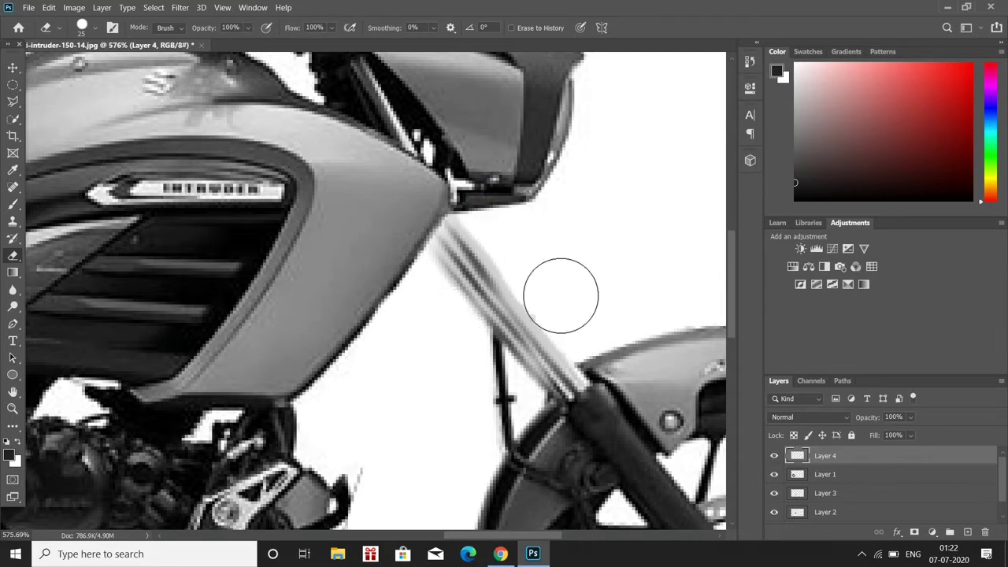
scroll(514, 232, down, 2)
scroll(514, 232, down, 2)
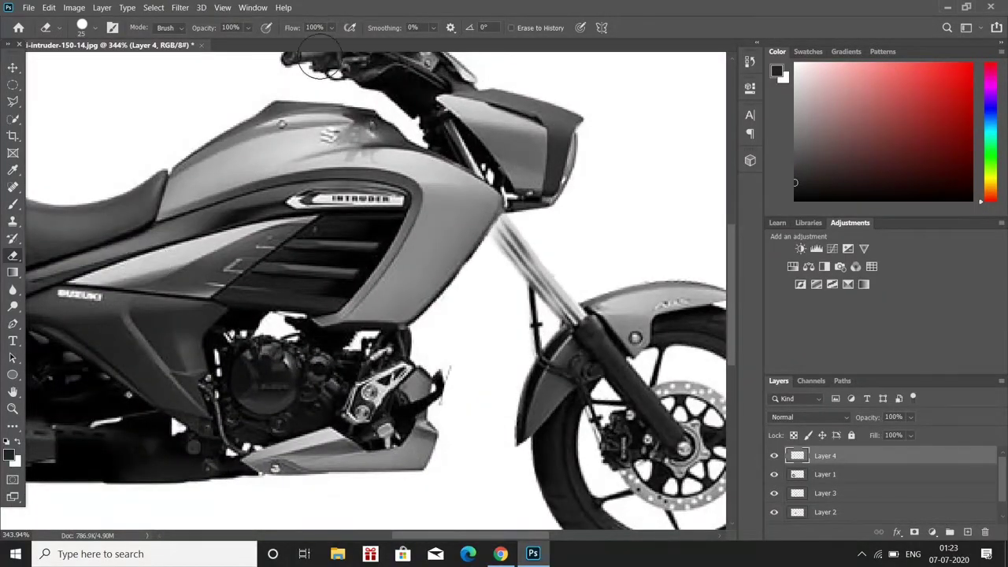
Darken the top of the fork tube with the Soft Round brush.
key(b)
right_click(549, 270)
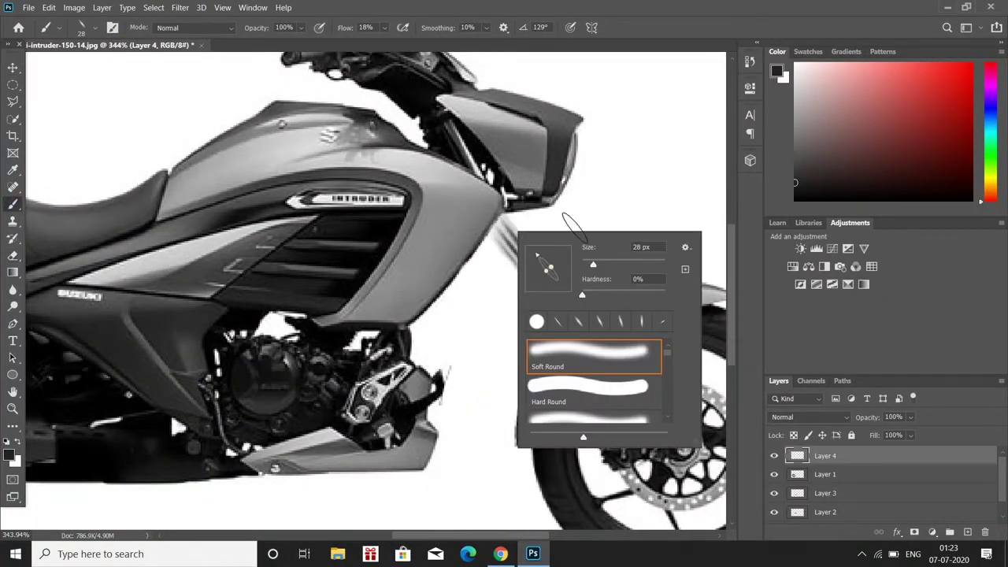
click(492, 241)
scroll(496, 236, up, 3)
mouse_move(496, 236)
mouse_down()
mouse_move(504, 221)
mouse_move(493, 206)
mouse_move(480, 236)
mouse_move(504, 205)
mouse_up()
scroll(488, 236, down, 3)
scroll(488, 237, down, 2)
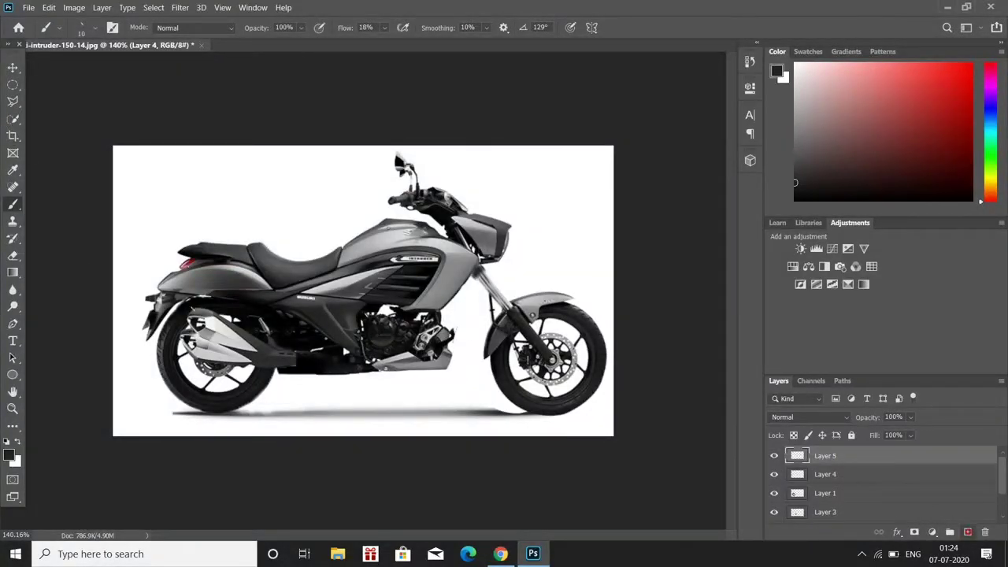
Paint the dark frame rail below the engine with a soft round brush, undoing a stray stroke.
scroll(471, 329, up, 1)
scroll(471, 329, up, 3)
right_click(425, 282)
double_click(445, 376)
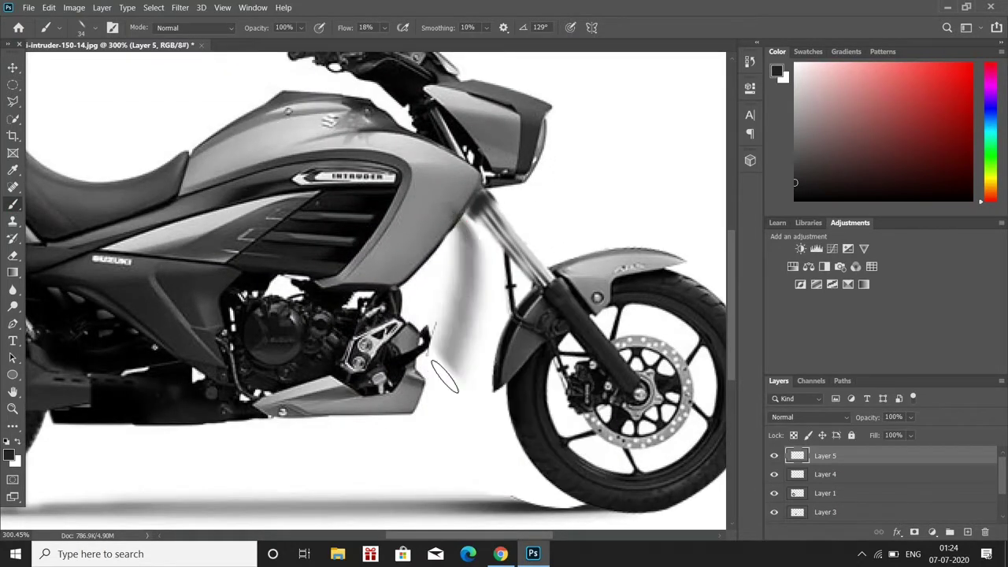
mouse_move(445, 376)
mouse_down()
mouse_move(417, 457)
mouse_move(449, 205)
mouse_move(406, 449)
mouse_move(465, 252)
mouse_up()
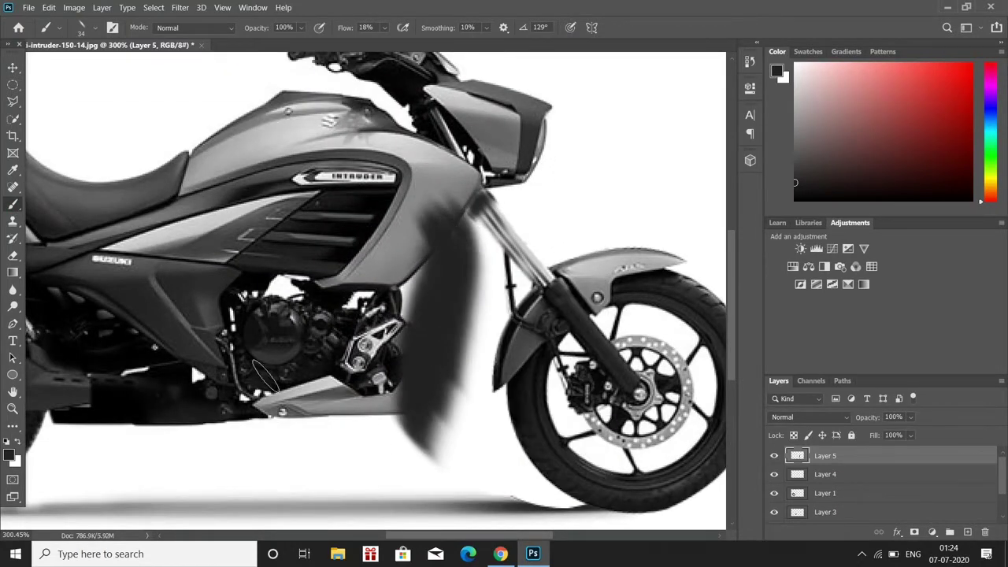
scroll(263, 376, down, 2)
key(ctrl+z)
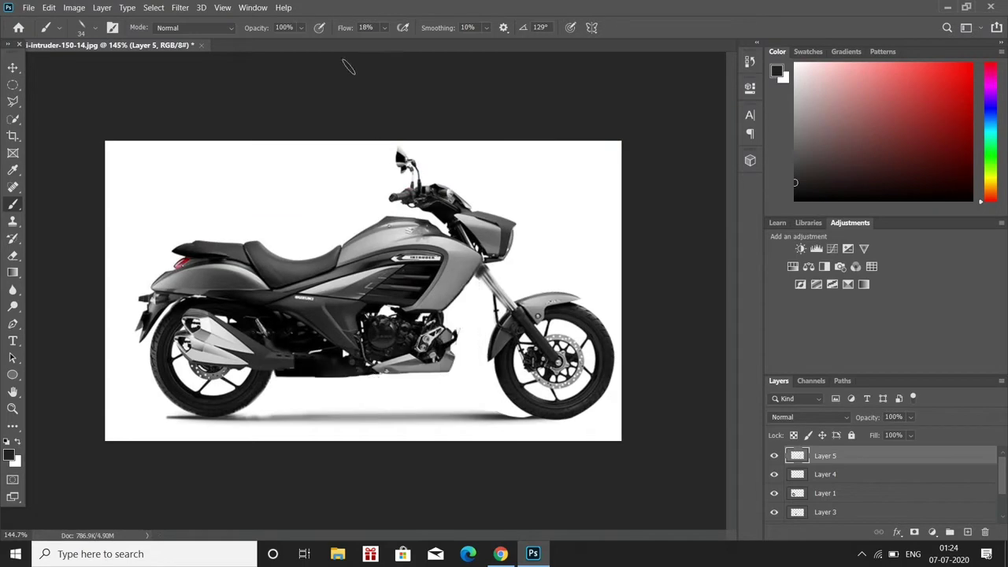
right_click(279, 378)
double_click(355, 480)
mouse_move(276, 378)
mouse_down()
mouse_move(362, 378)
mouse_move(389, 390)
mouse_up()
scroll(516, 417, up, 2)
Trim the rail's edges near the fork and below the engine.
key(e)
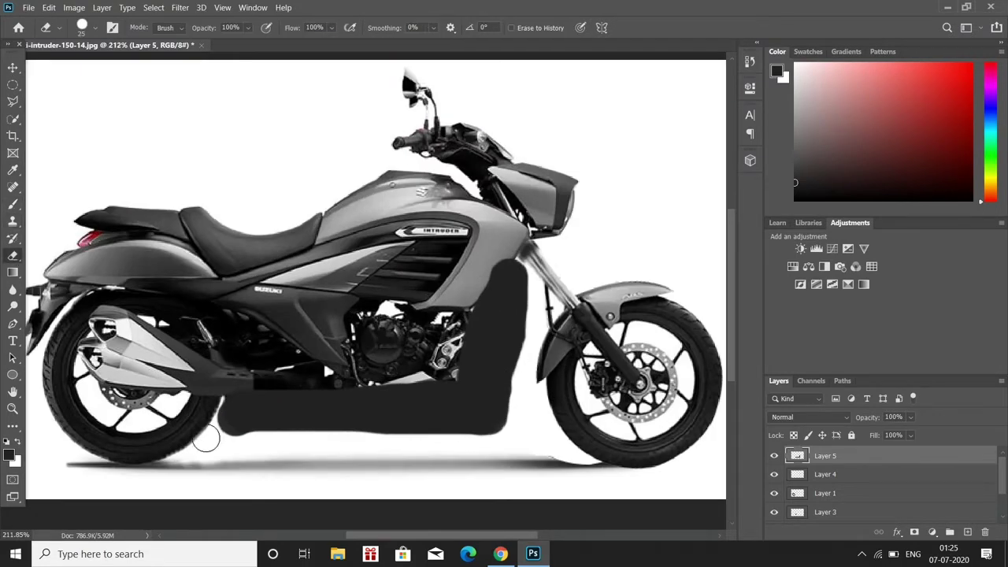
drag(535, 268, 491, 448)
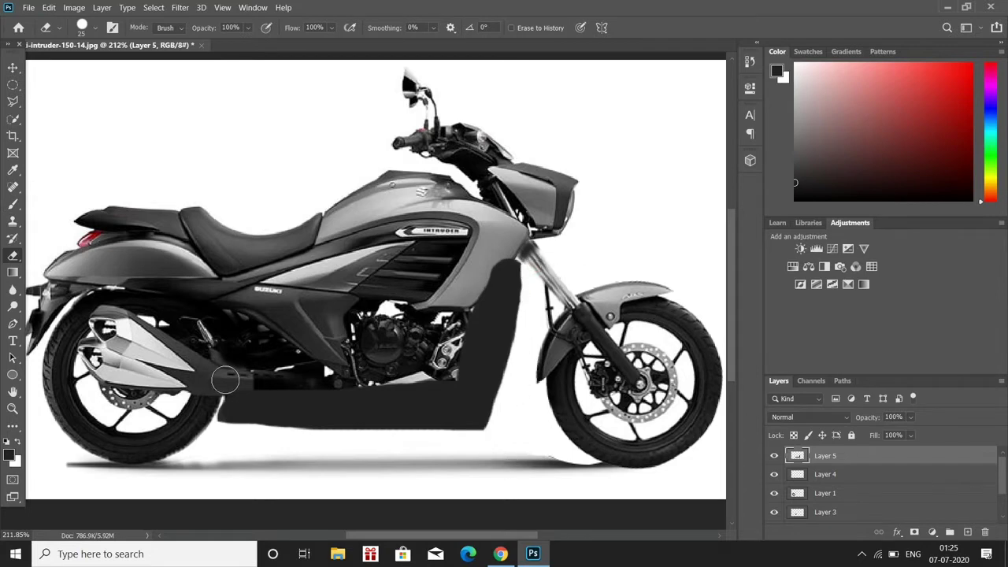
mouse_move(225, 380)
mouse_down()
mouse_move(449, 390)
mouse_move(501, 249)
mouse_move(307, 394)
mouse_move(205, 394)
mouse_up()
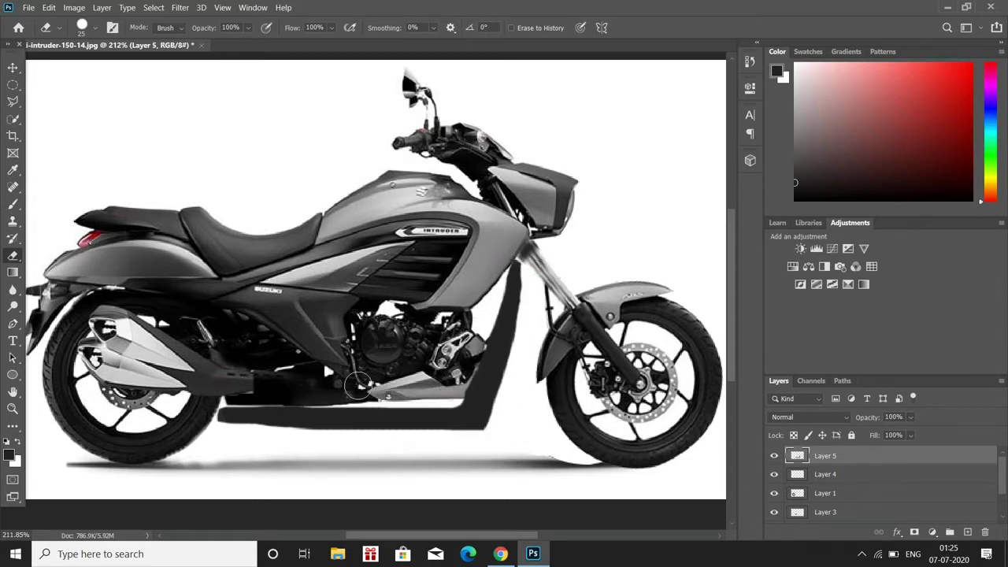
scroll(462, 441, up, 1)
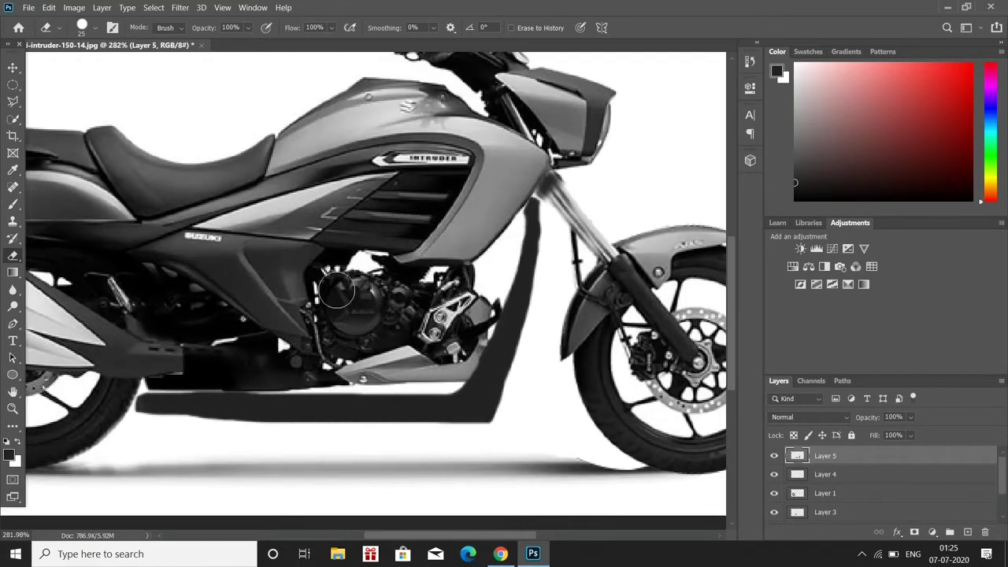
scroll(364, 318, down, 5)
scroll(201, 372, up, 4)
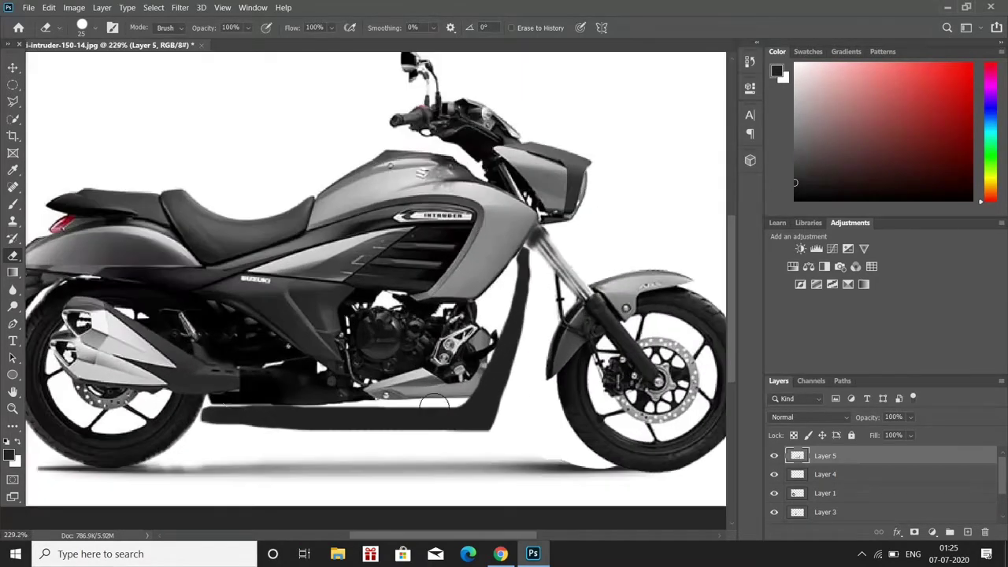
On a new Layer 6, paint black into the gap behind the engine.
key(b)
key(ctrl+shift+alt+n)
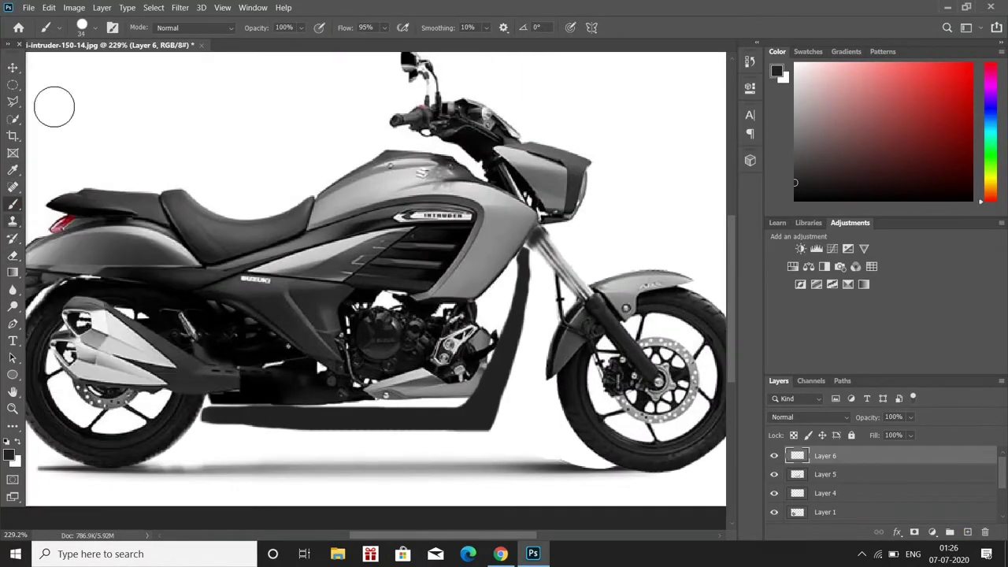
key(e)
key(x)
scroll(189, 378, up, 1)
scroll(402, 299, down, 1)
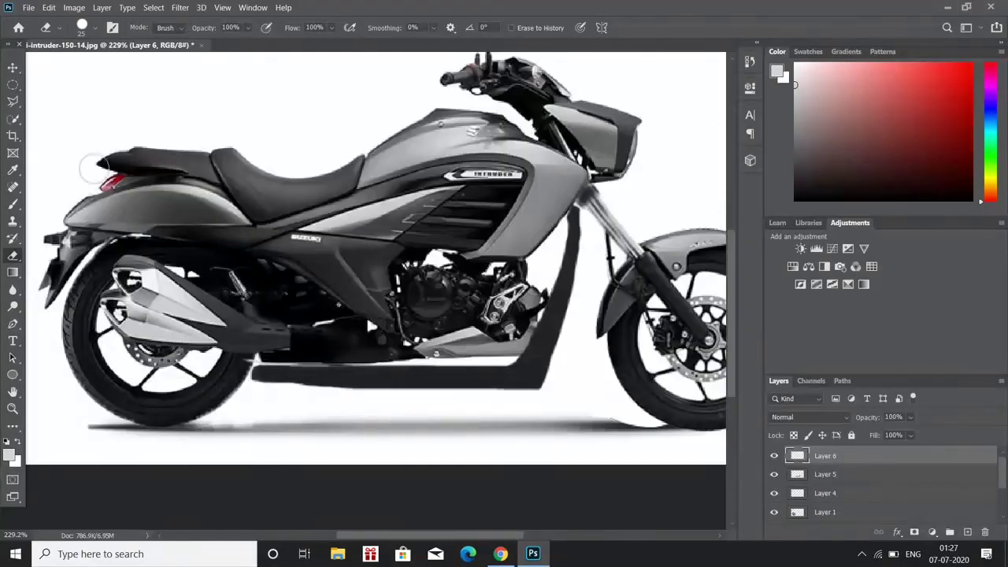
key(b)
drag(551, 232, 552, 284)
key(ctrl+z)
key(x)
drag(555, 200, 510, 262)
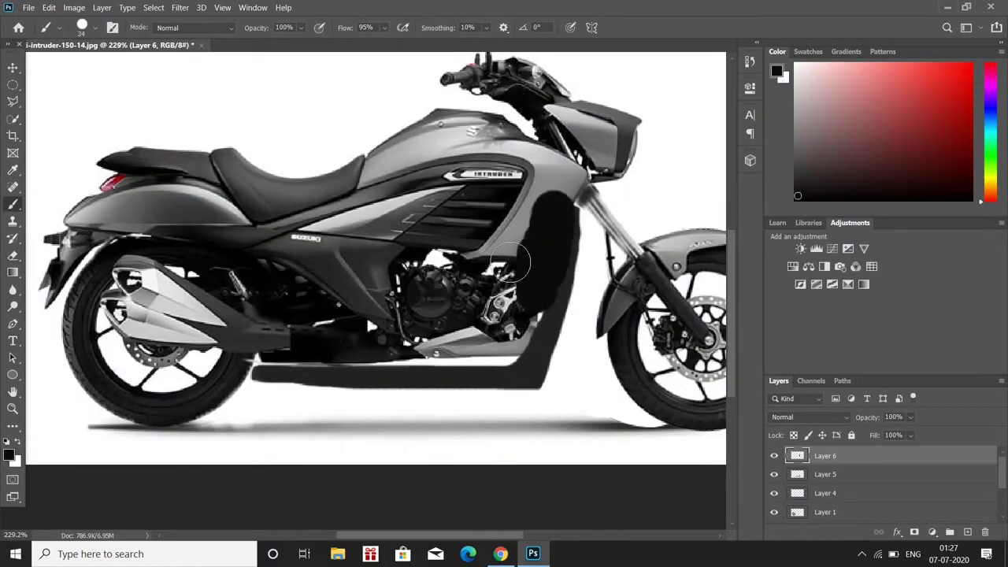
Erase excess black along the top edge and beside the engine bracket.
key(e)
scroll(583, 244, up, 2)
mouse_move(551, 178)
mouse_down()
mouse_move(480, 252)
mouse_move(505, 198)
mouse_up()
key(ctrl+z)
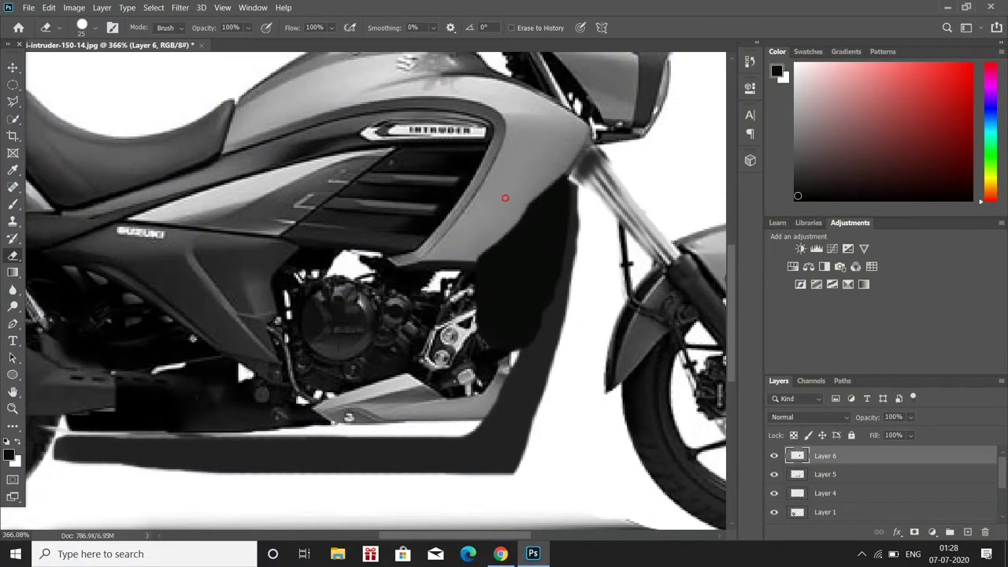
drag(512, 378, 551, 279)
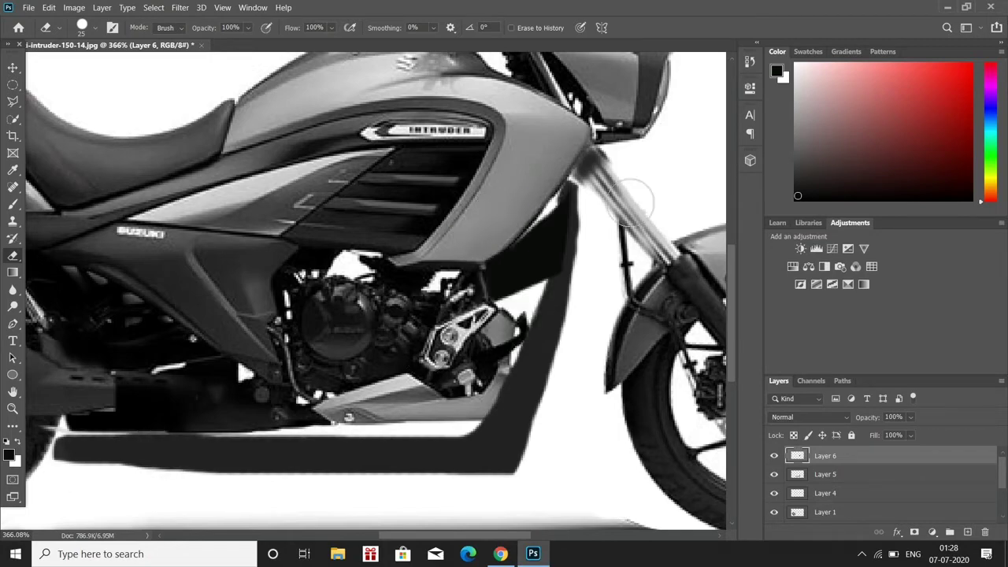
On a new Layer 7, paint soft light-grey highlight strokes across the front frame panel.
scroll(578, 276, up, 4)
scroll(581, 299, up, 2)
key(b)
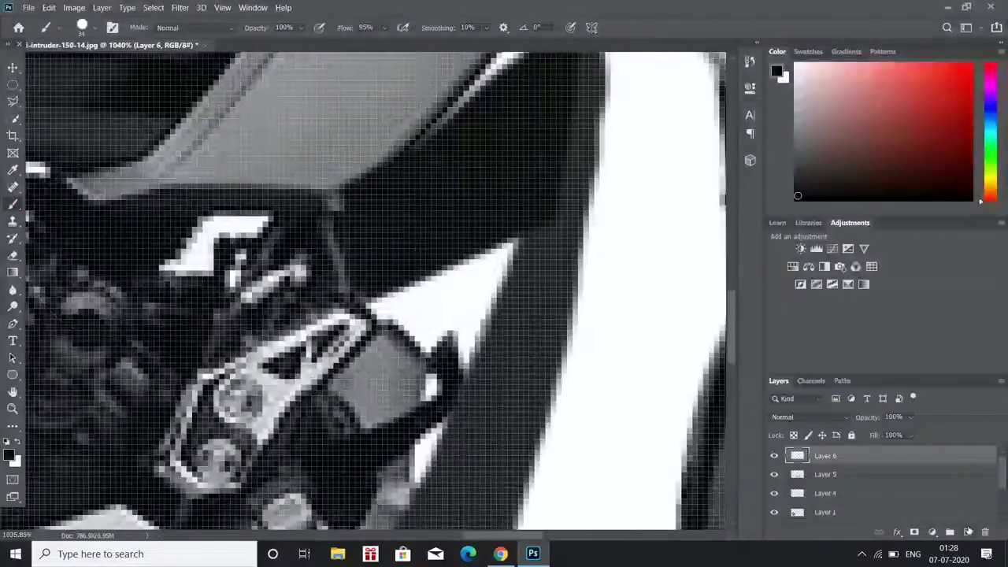
key(ctrl+shift+alt+n)
right_click(390, 271)
key(Escape)
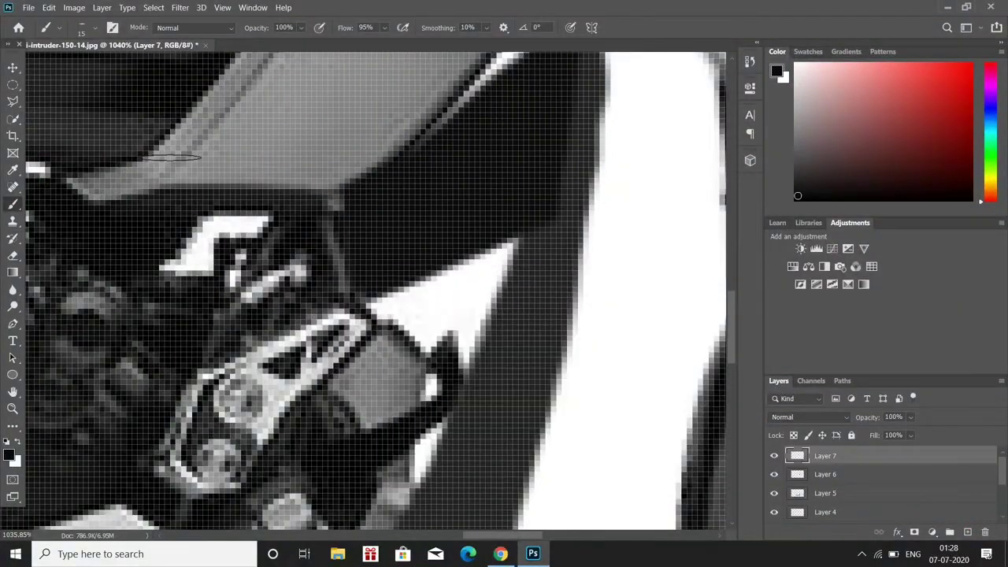
alt+click(172, 157)
drag(347, 194, 511, 183)
drag(346, 240, 501, 225)
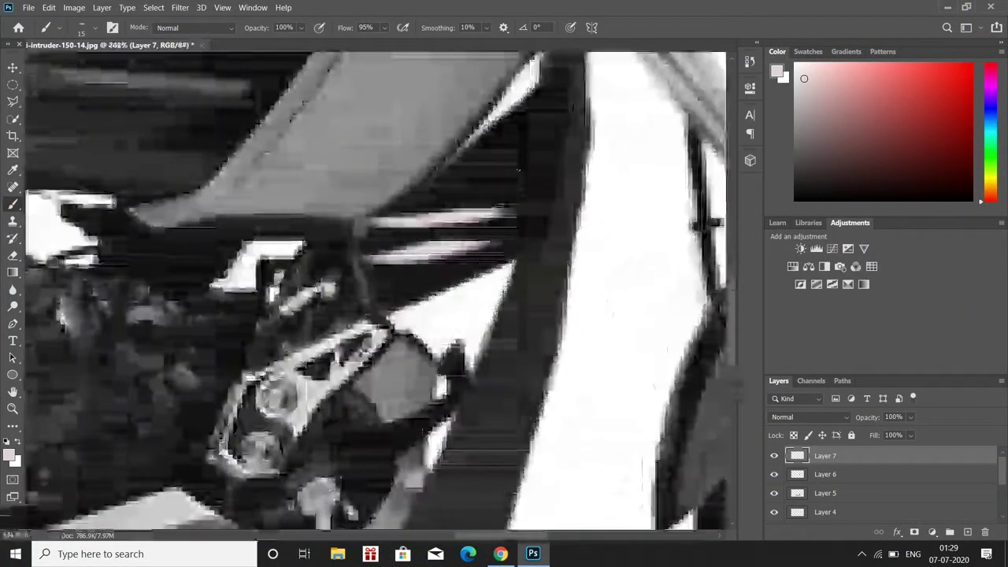
Add pinkish-grey highlight strokes along the diagonal edge and over the dark frame section.
right_click(566, 237)
key(Escape)
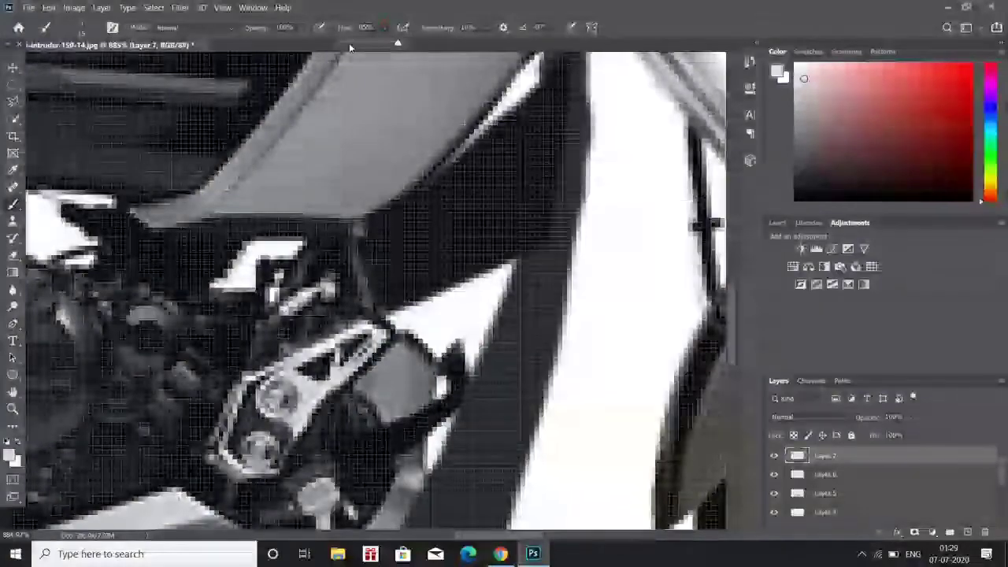
mouse_move(542, 82)
mouse_down()
mouse_move(464, 259)
mouse_move(520, 207)
mouse_up()
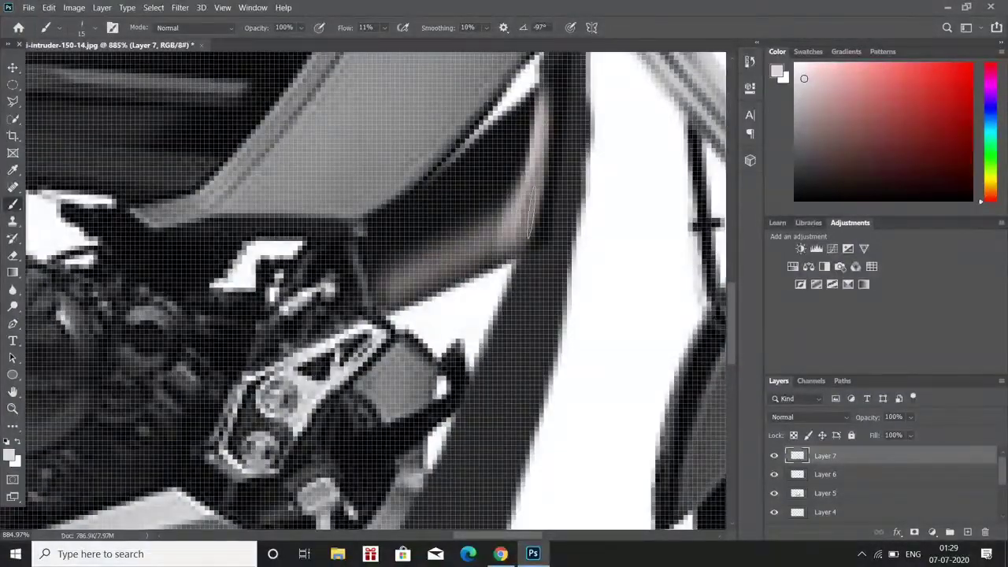
drag(386, 299, 528, 197)
drag(536, 102, 390, 287)
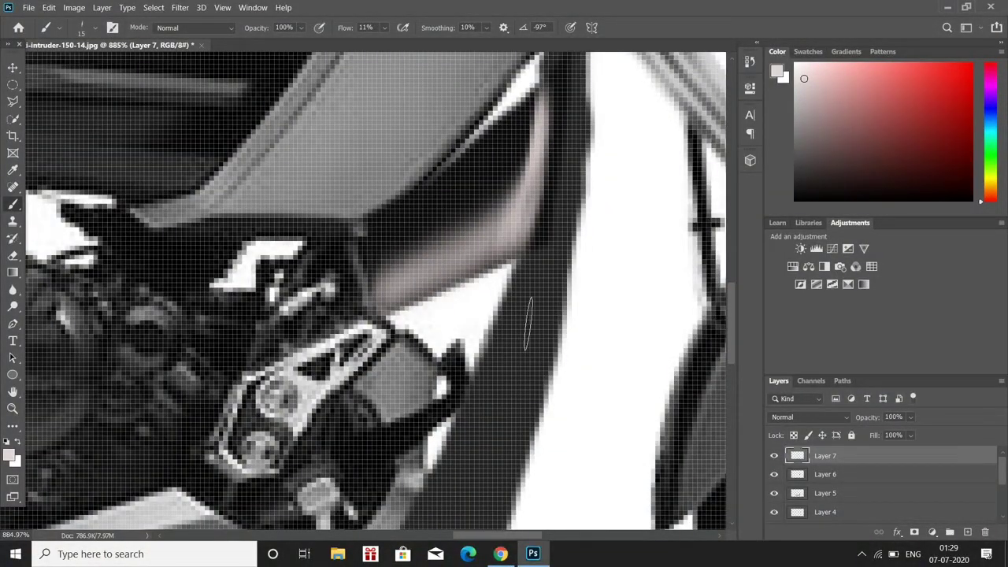
Darken the frame rail's diagonal edge with dark brush strokes.
key(ctrl+0)
scroll(504, 236, up, 10)
right_click(323, 252)
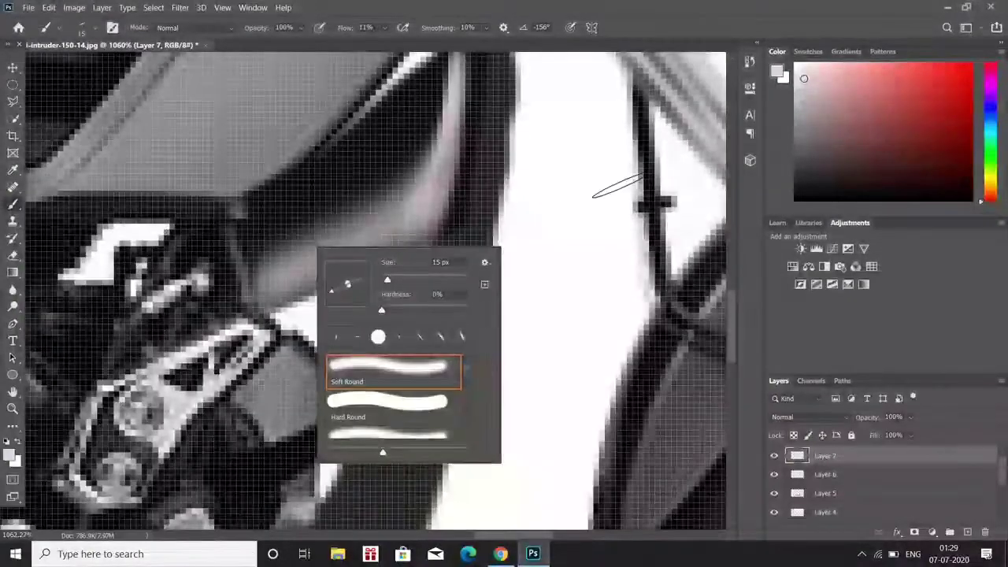
key(Escape)
mouse_move(437, 236)
mouse_down()
mouse_move(264, 307)
mouse_move(413, 205)
mouse_up()
Faintly darken the lower stretch of the frame rail's diagonal edge.
right_click(432, 211)
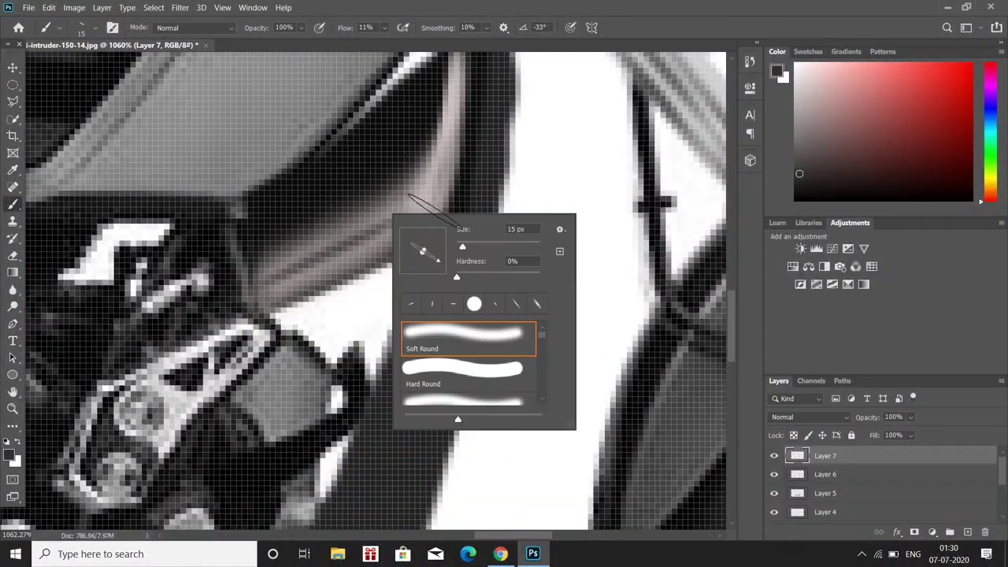
key(Escape)
right_click(472, 183)
key(Escape)
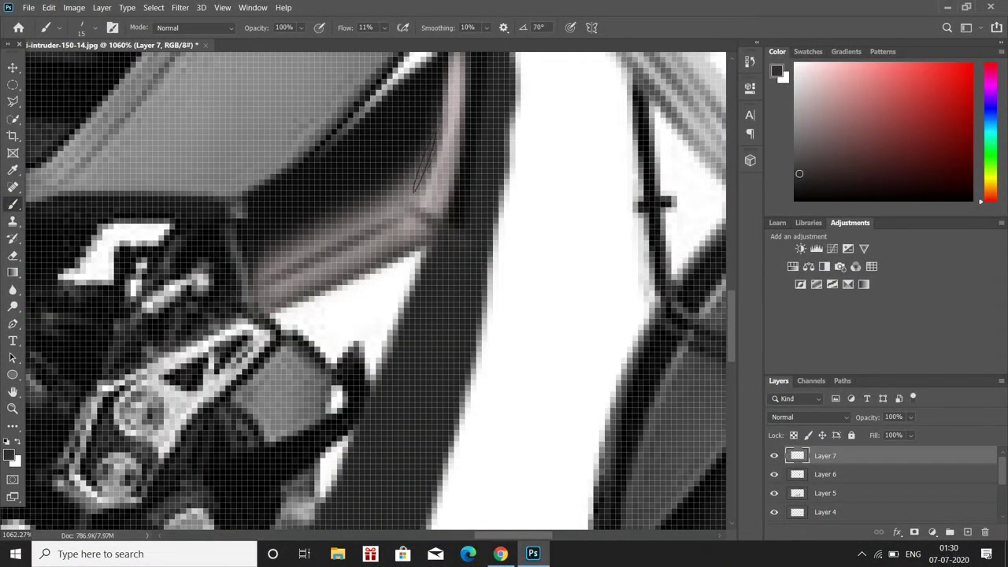
drag(267, 271, 391, 201)
key(ctrl+0)
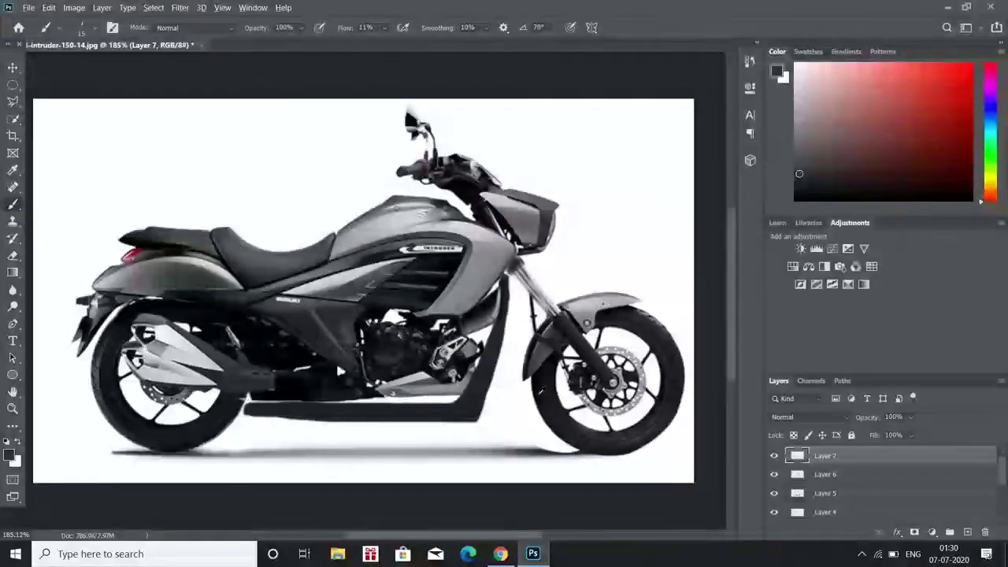
scroll(269, 298, up, 3)
Sample light grey, raise brush Flow to 82%, and paint it over the frame bend.
scroll(269, 298, up, 2)
alt+click(267, 300)
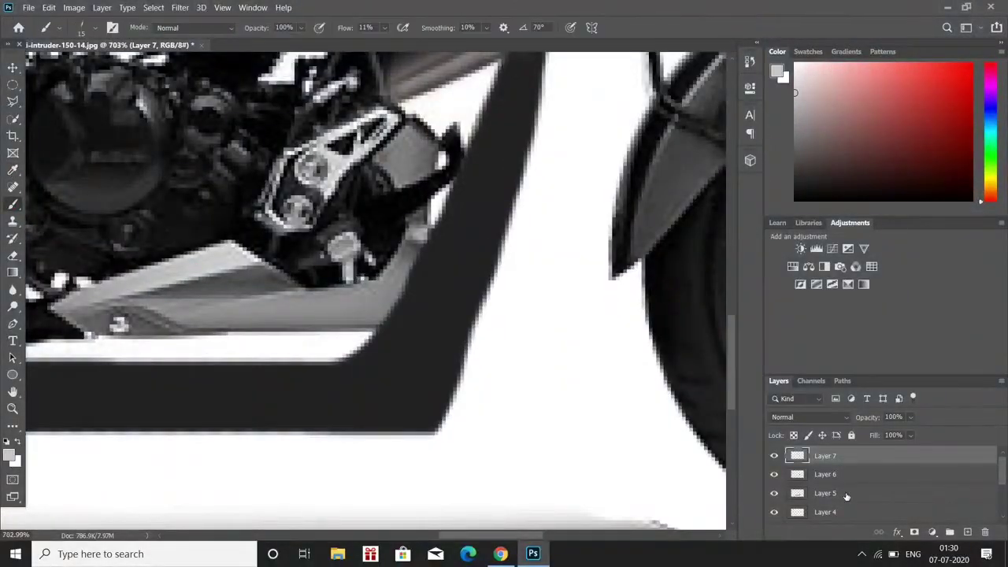
click(385, 27)
drag(399, 45, 445, 44)
mouse_move(229, 441)
mouse_down()
mouse_move(425, 394)
mouse_move(496, 197)
mouse_up()
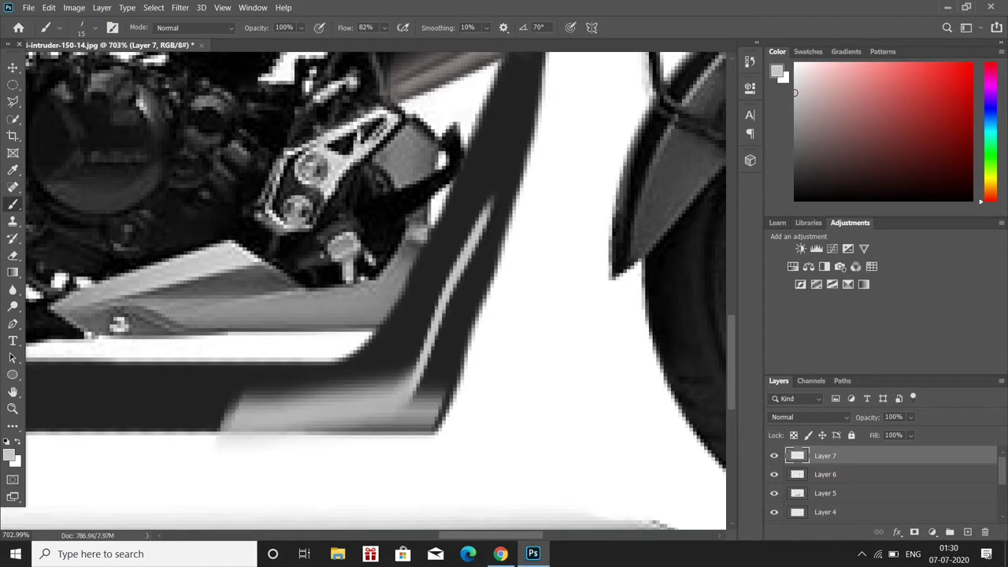
drag(441, 378, 512, 236)
Extend the light-grey band along and below the frame bend.
right_click(510, 309)
drag(472, 346, 508, 176)
drag(260, 409, 484, 360)
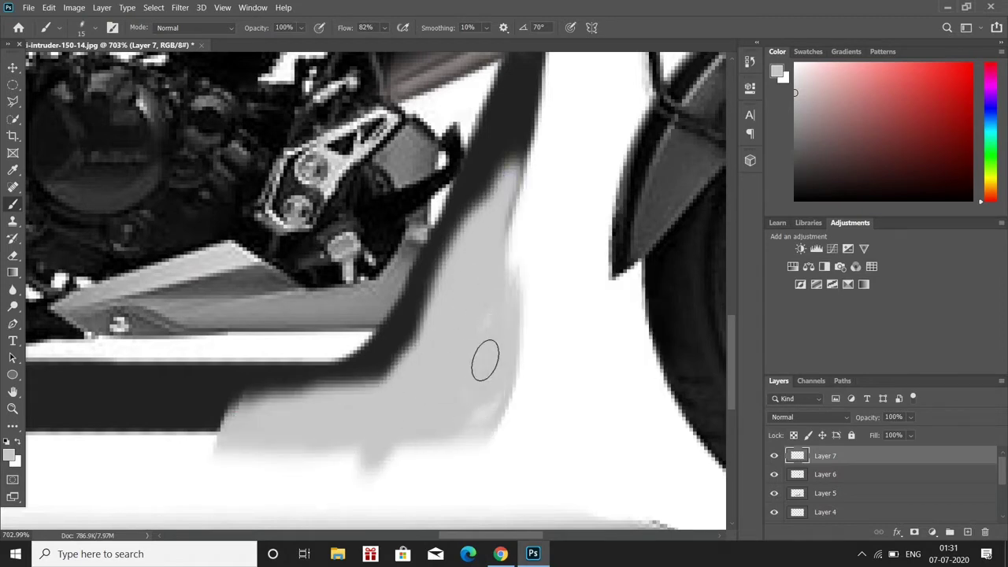
mouse_move(204, 457)
mouse_down()
mouse_move(473, 457)
mouse_move(567, 489)
mouse_move(489, 483)
mouse_move(517, 367)
mouse_move(425, 441)
mouse_up()
Erase excess grey to reshape the band and reveal the dark frame.
key(e)
key(ctrl+z)
mouse_move(347, 536)
mouse_down()
mouse_move(519, 409)
mouse_move(497, 420)
mouse_up()
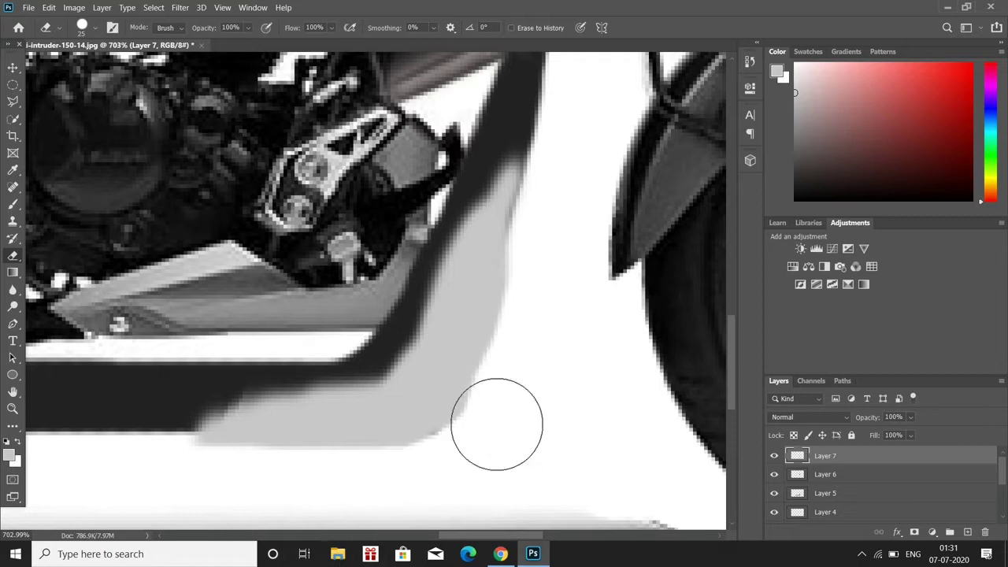
drag(158, 394, 420, 269)
scroll(557, 446, up, 1)
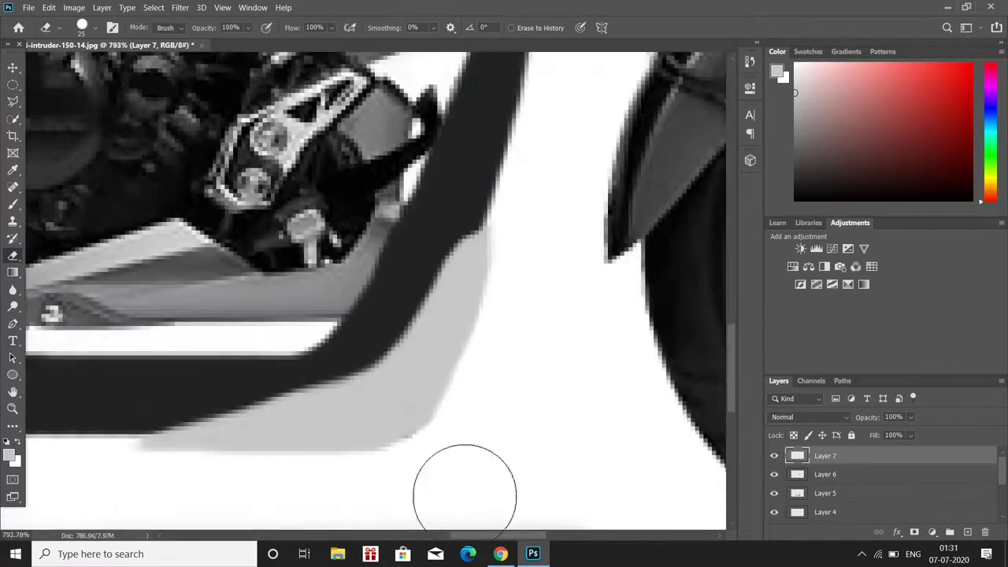
On a new layer, brighten the grey band with another light stroke.
key(b)
right_click(190, 305)
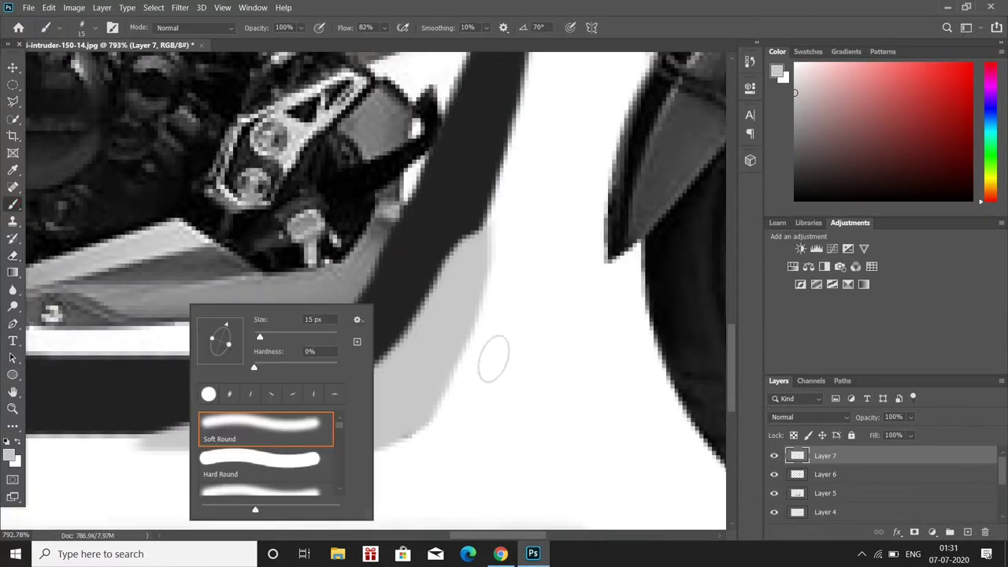
key(Escape)
key(ctrl+shift+alt+n)
drag(204, 409, 472, 213)
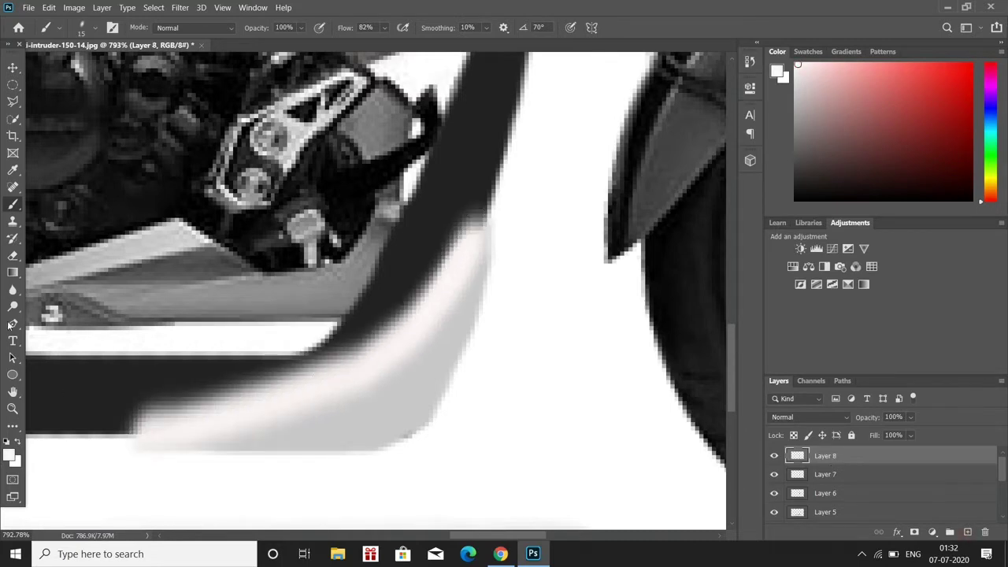
Soften and shape the band's edges along the curve with the Eraser.
key(e)
drag(101, 382, 460, 168)
key(ctrl+z)
mouse_move(283, 299)
mouse_down()
mouse_move(383, 281)
mouse_move(90, 393)
mouse_move(337, 292)
mouse_move(472, 189)
mouse_up()
scroll(607, 468, down, 3)
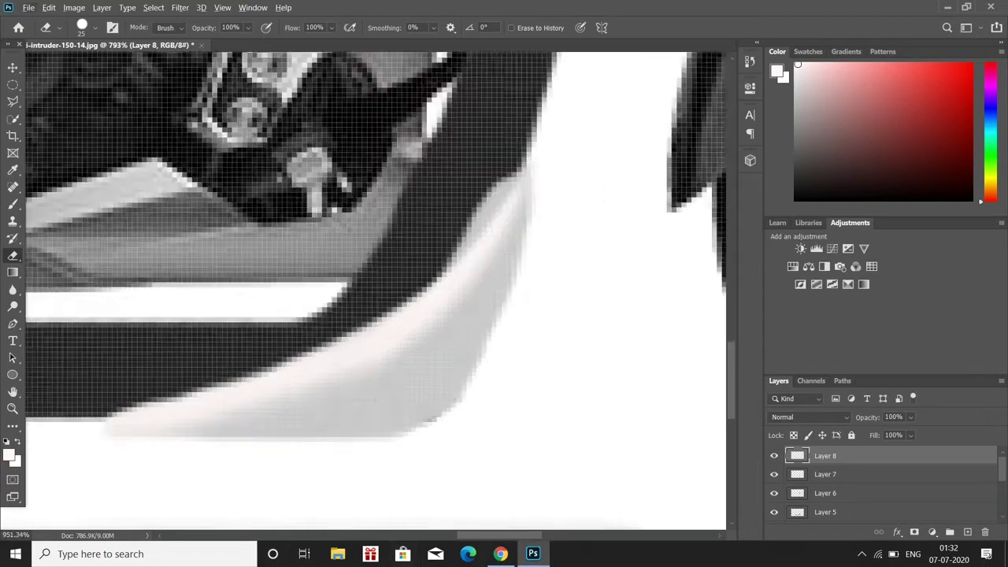
scroll(450, 455, down, 5)
scroll(450, 455, up, 5)
Sample a grey from the image and paint more shading along the band.
key(i)
click(252, 185)
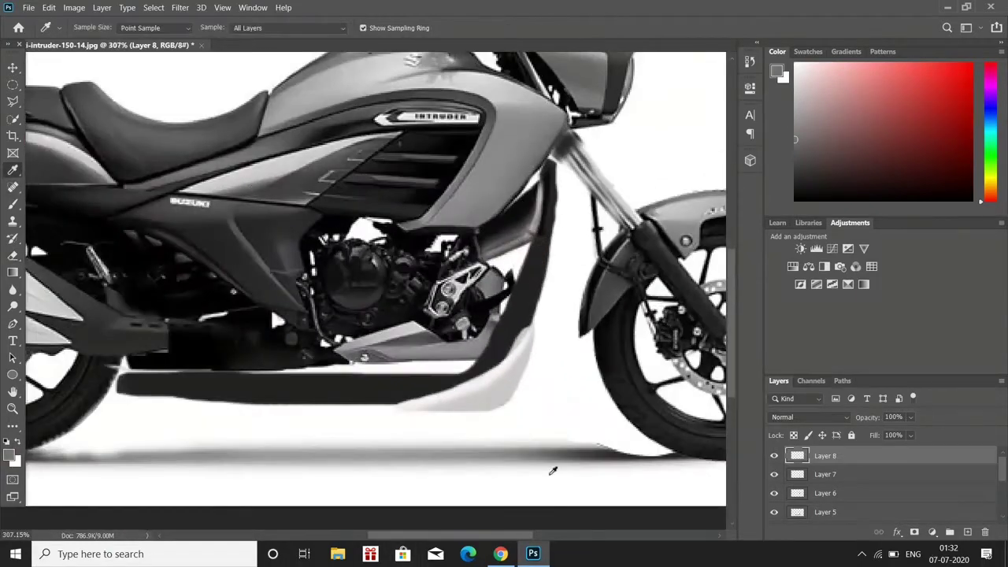
scroll(517, 418, up, 5)
key(b)
drag(222, 404, 520, 157)
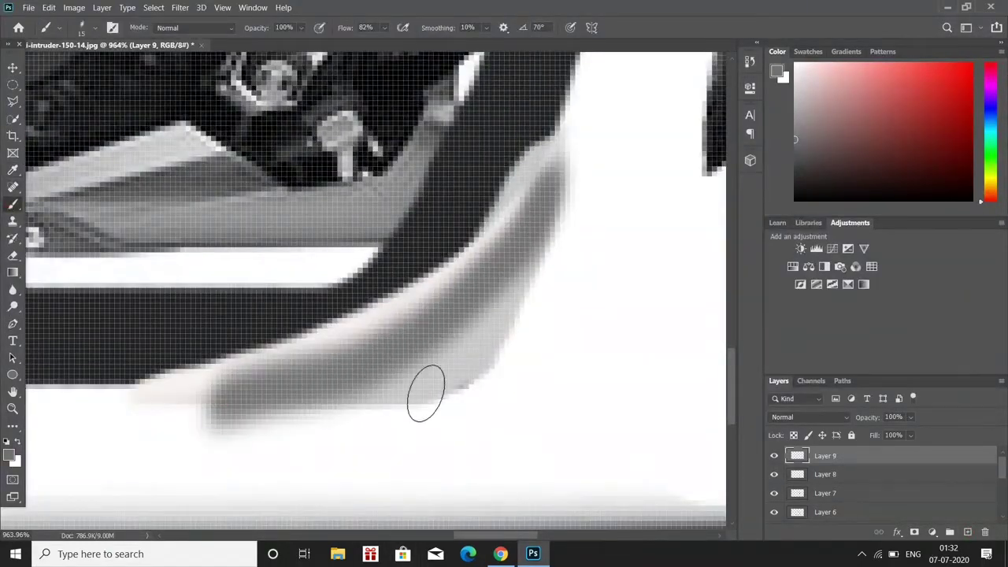
drag(307, 433, 547, 270)
Trim the band's right and lower-right edges with the Eraser, undoing unwanted erases.
key(e)
drag(157, 484, 573, 209)
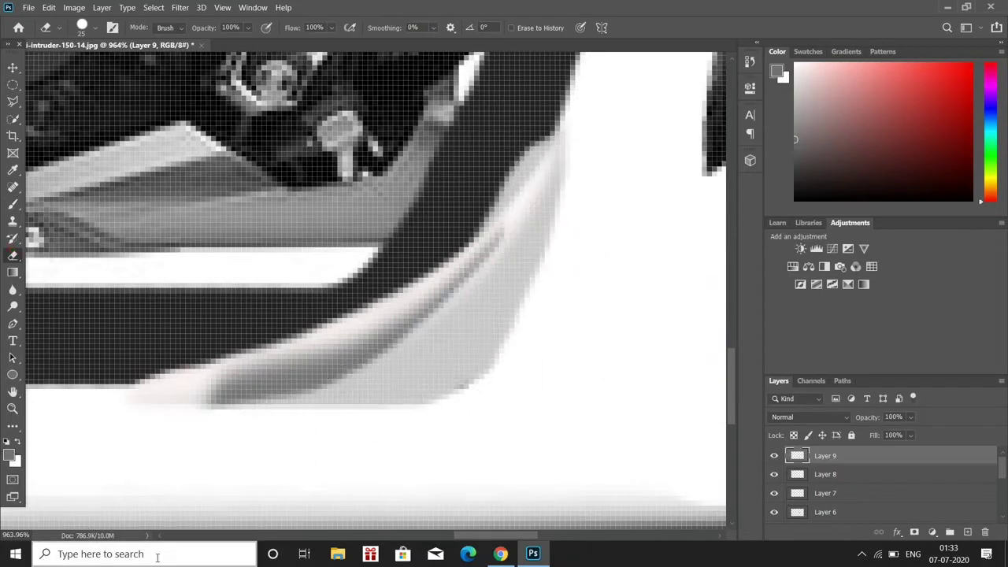
key(ctrl+z)
key(ctrl+z)
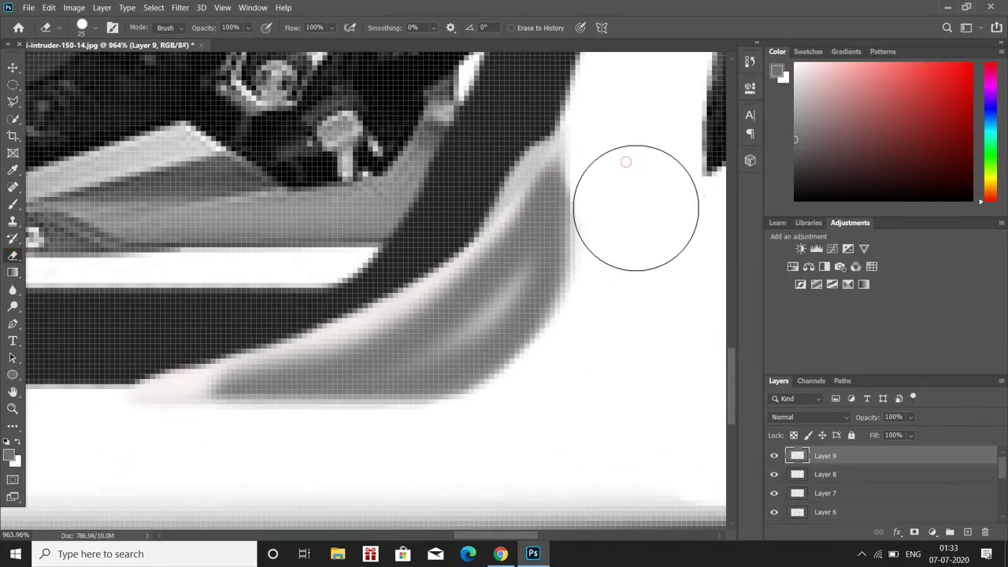
key(ctrl+shift+z)
drag(635, 281, 558, 382)
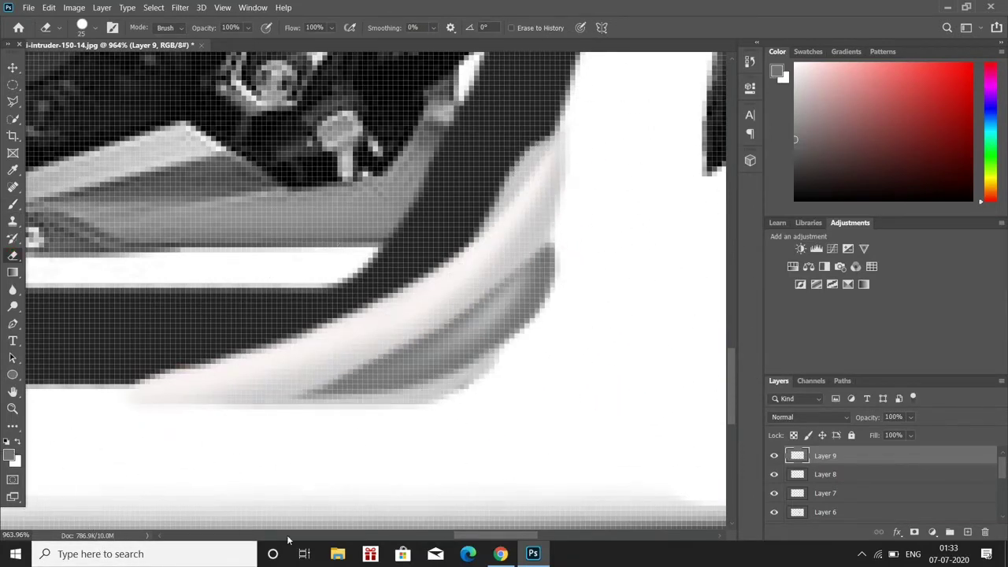
scroll(512, 378, down, 10)
scroll(370, 409, up, 8)
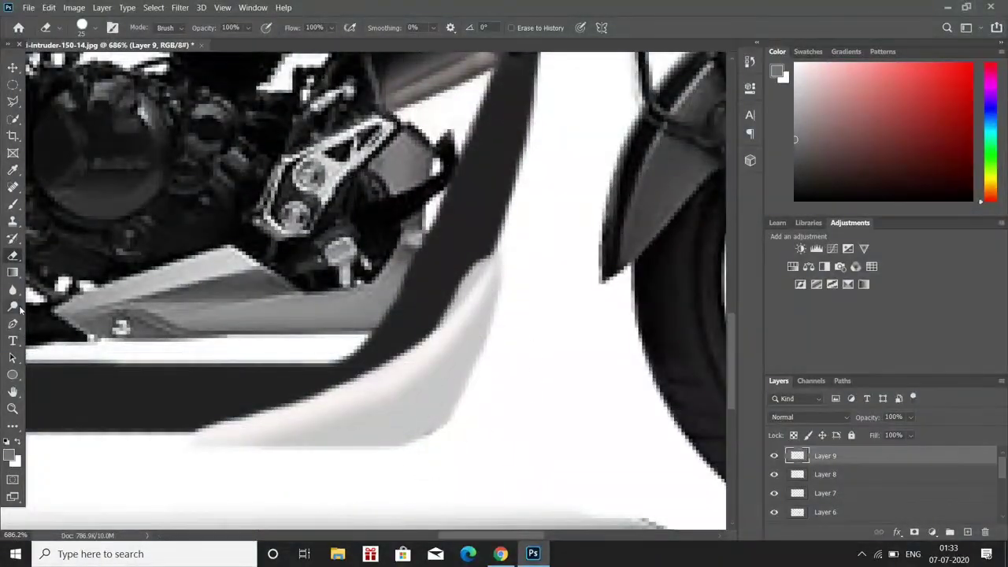
key(ctrl+z)
scroll(214, 485, down, 3)
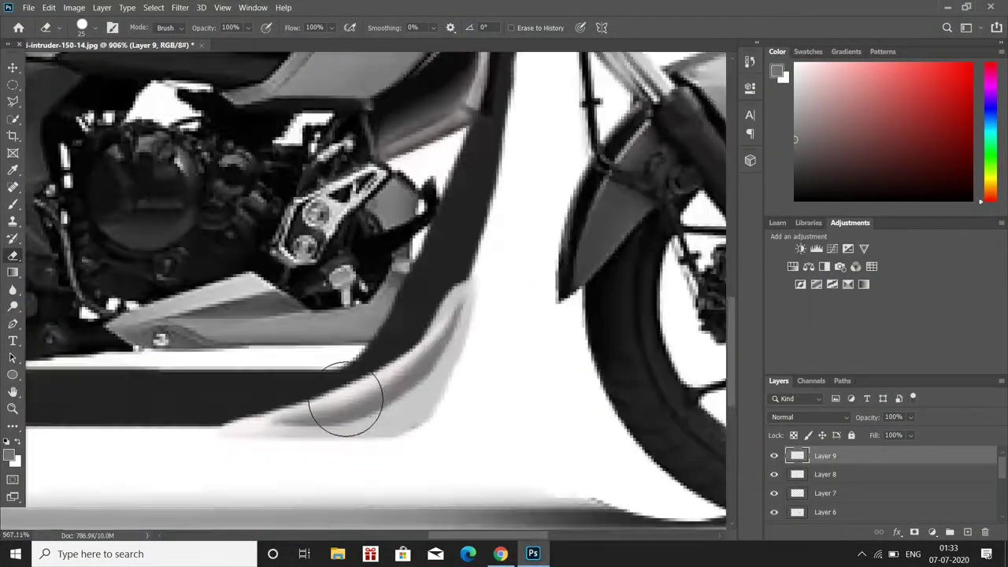
scroll(349, 401, down, 4)
scroll(410, 441, up, 5)
Paint a grey stroke down the lower edge of the band.
key(b)
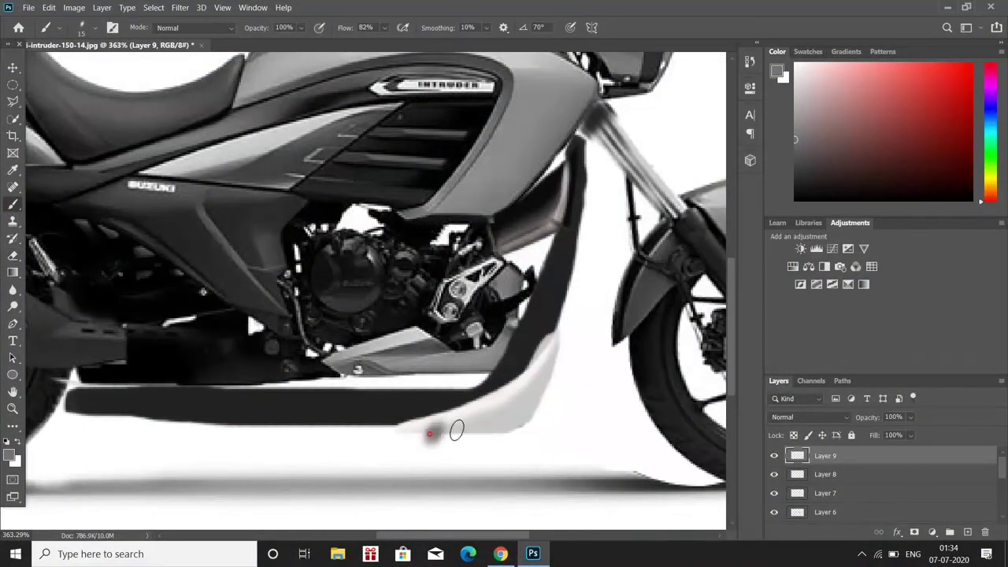
mouse_move(568, 297)
mouse_down()
mouse_move(398, 447)
mouse_move(572, 414)
mouse_up()
key(i)
key(e)
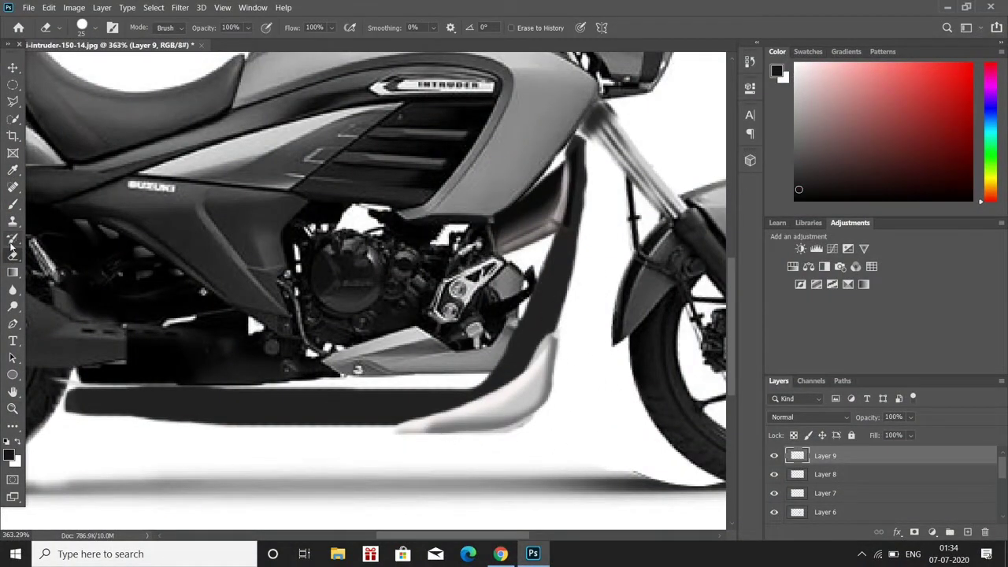
key(b)
drag(428, 434, 558, 338)
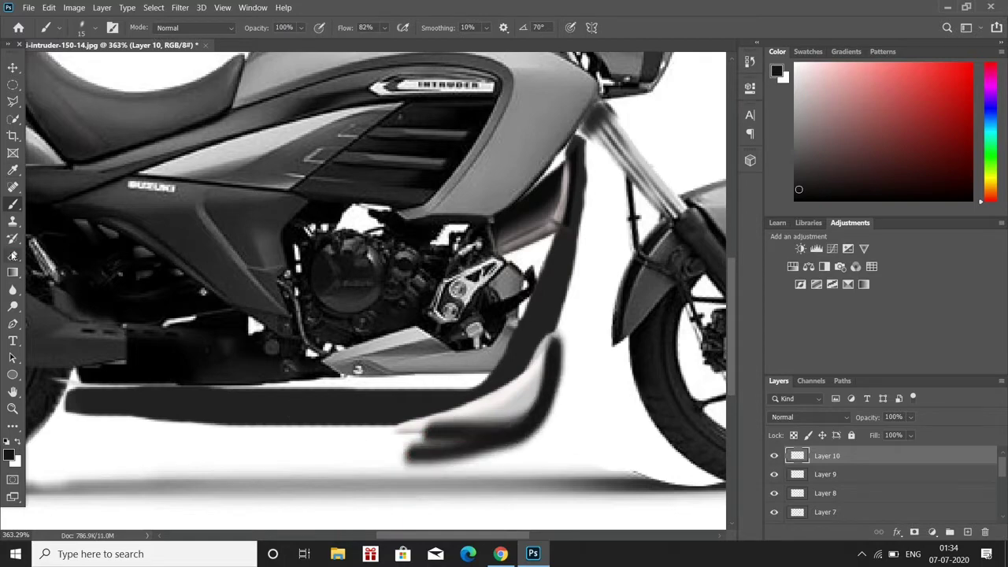
key(e)
scroll(556, 486, up, 2)
mouse_move(558, 483)
mouse_down()
mouse_move(207, 437)
mouse_move(465, 442)
mouse_up()
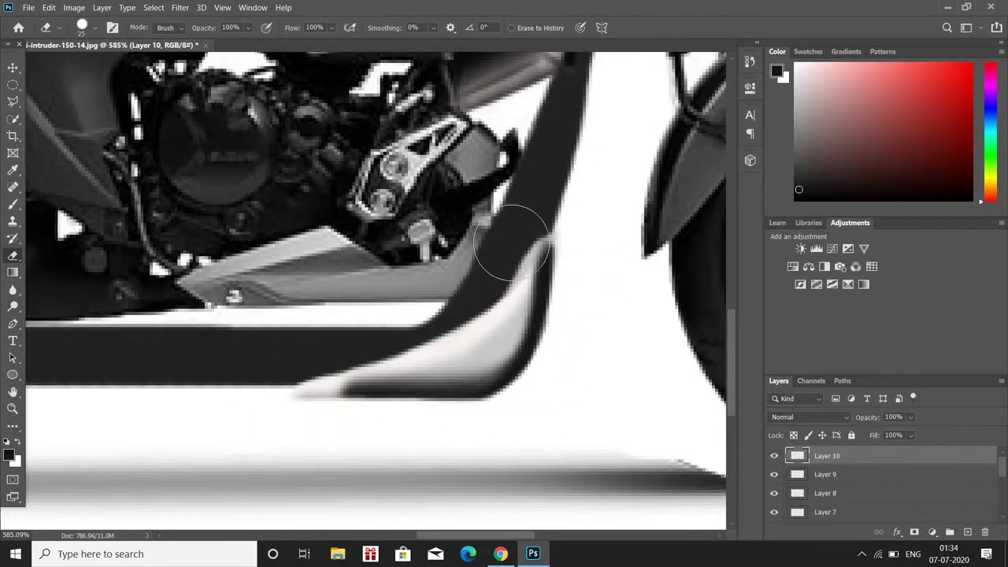
scroll(512, 244, down, 5)
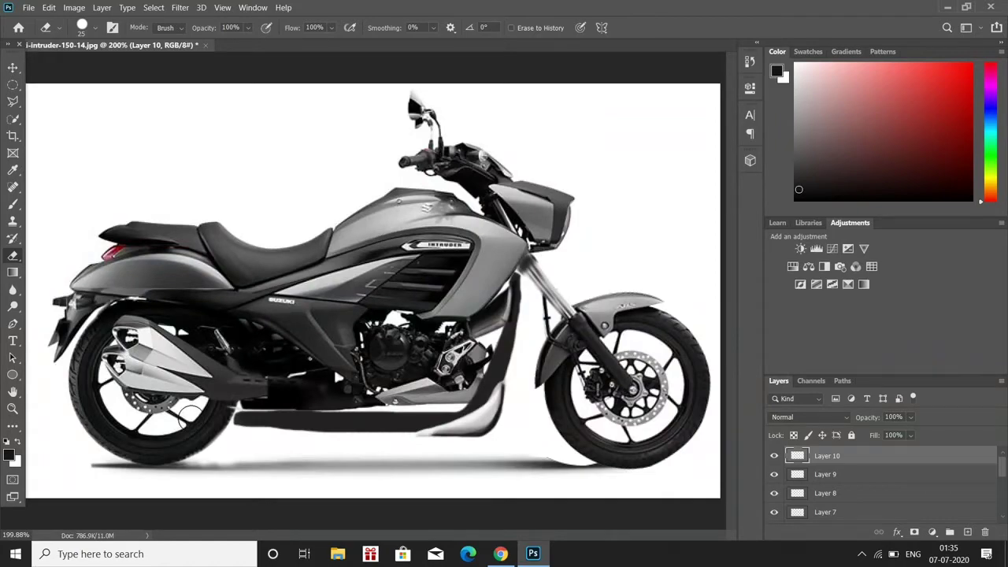
scroll(189, 411, up, 5)
click(13, 169)
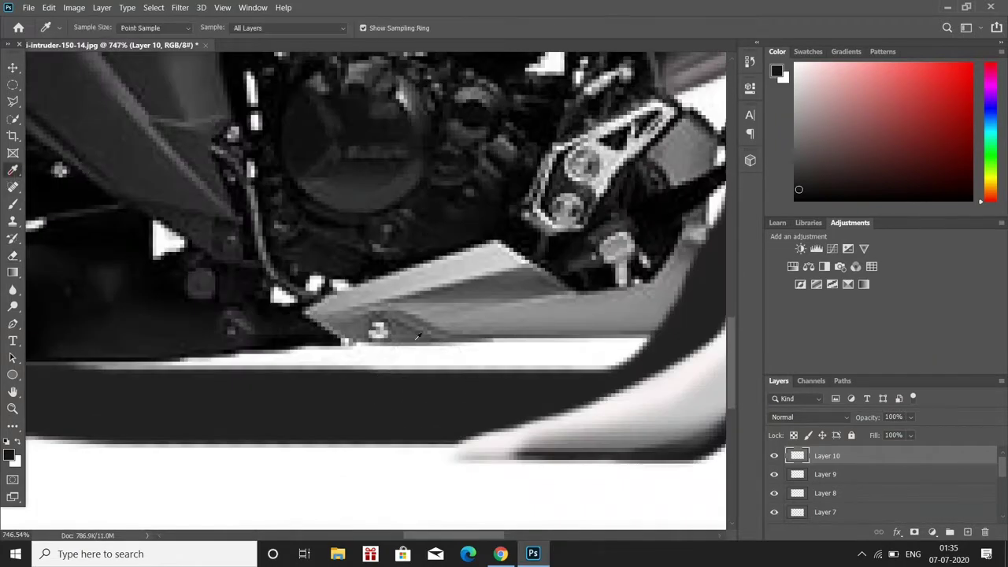
scroll(256, 400, down, 5)
scroll(335, 360, up, 2)
scroll(345, 355, down, 2)
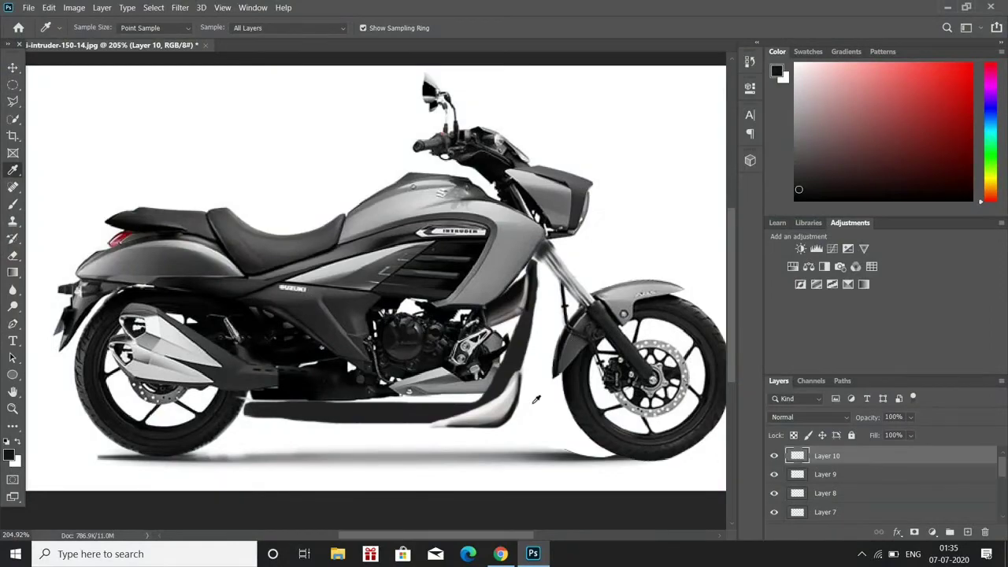
scroll(346, 355, down, 4)
scroll(276, 273, up, 3)
scroll(276, 273, up, 3)
scroll(276, 273, up, 1)
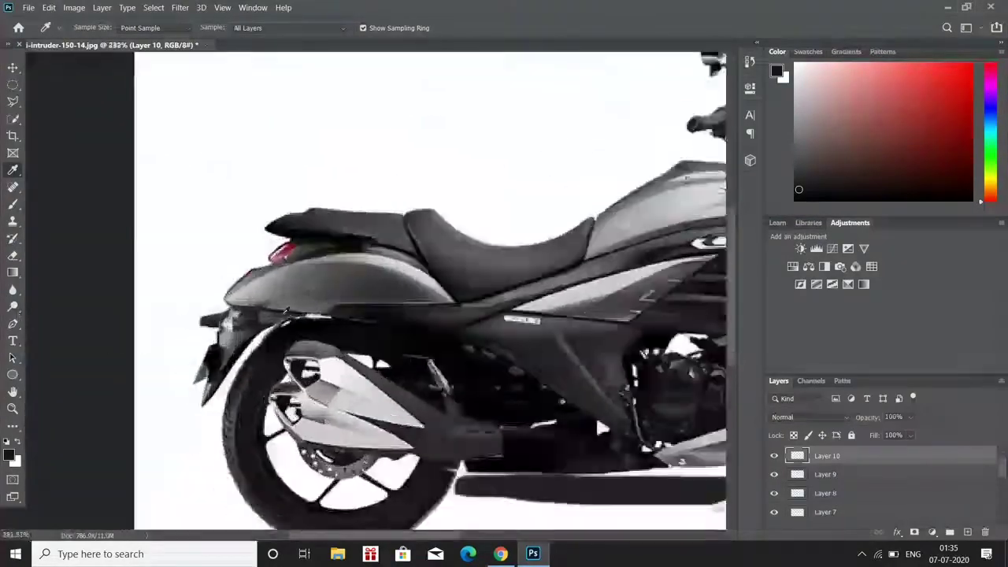
click(13, 323)
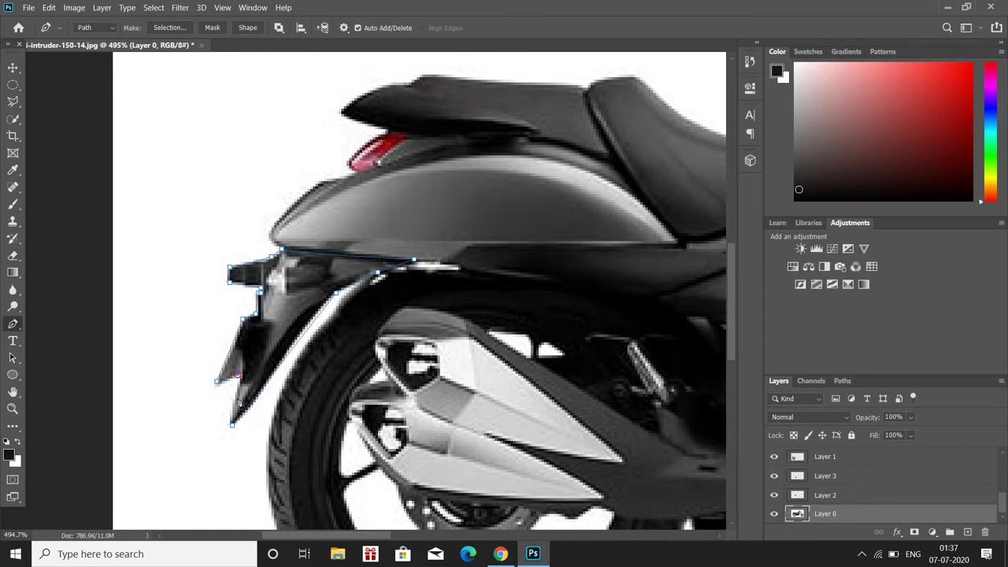
Turn the traced fender-tip path into a selection and copy it to a new layer.
right_click(188, 373)
click(312, 90)
click(597, 169)
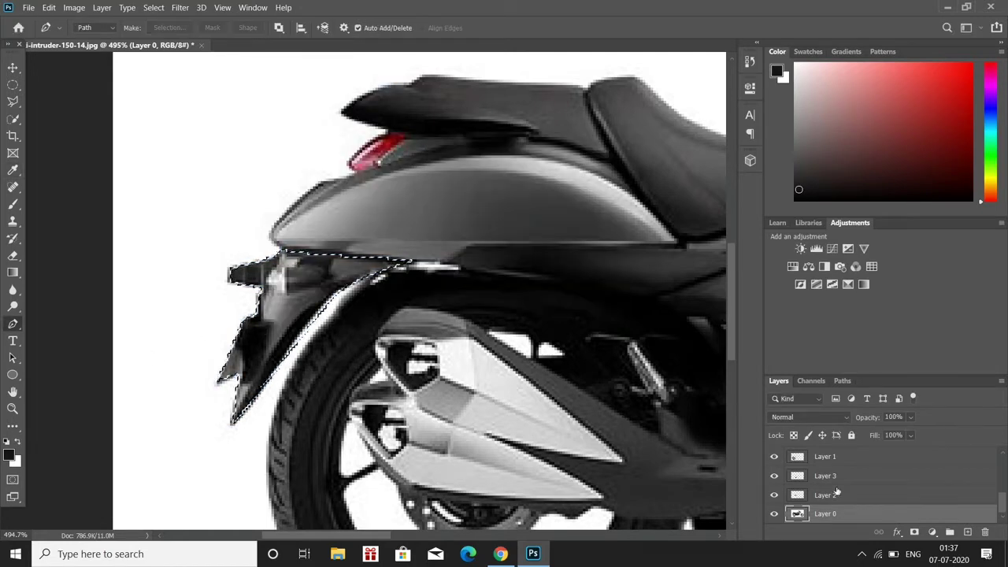
key(ctrl+j)
key(ctrl+d)
Erase part of the original fender from Layer 0.
scroll(827, 472, down, 5)
click(823, 514)
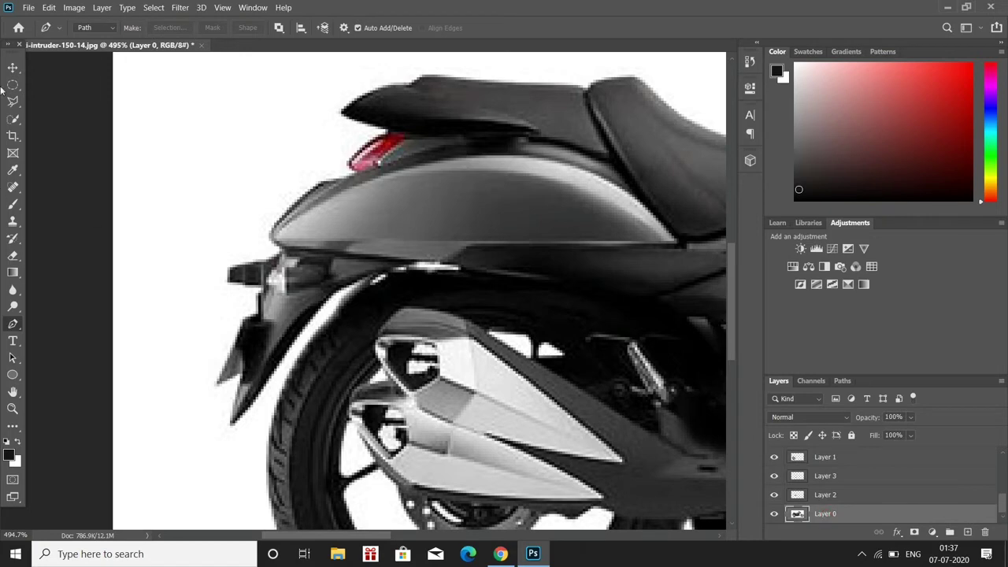
click(13, 256)
mouse_move(260, 264)
mouse_down()
mouse_move(216, 396)
mouse_move(302, 218)
mouse_move(396, 201)
mouse_move(375, 223)
mouse_up()
Move the fender piece up behind the seat and rotate it to sweep upward.
key(v)
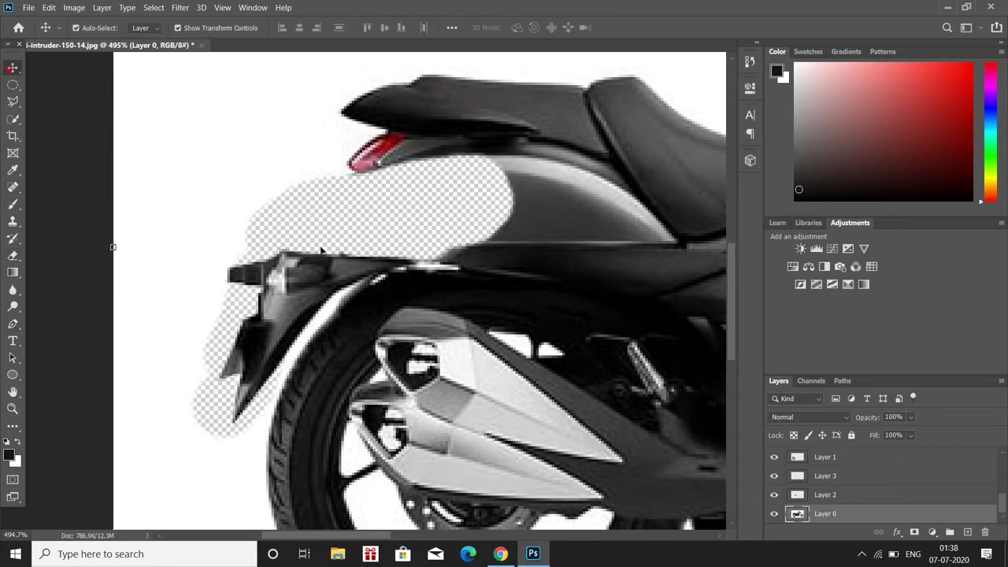
drag(252, 331, 441, 204)
key(ctrl+t)
mouse_move(370, 130)
mouse_down()
mouse_move(424, 169)
mouse_move(374, 146)
mouse_up()
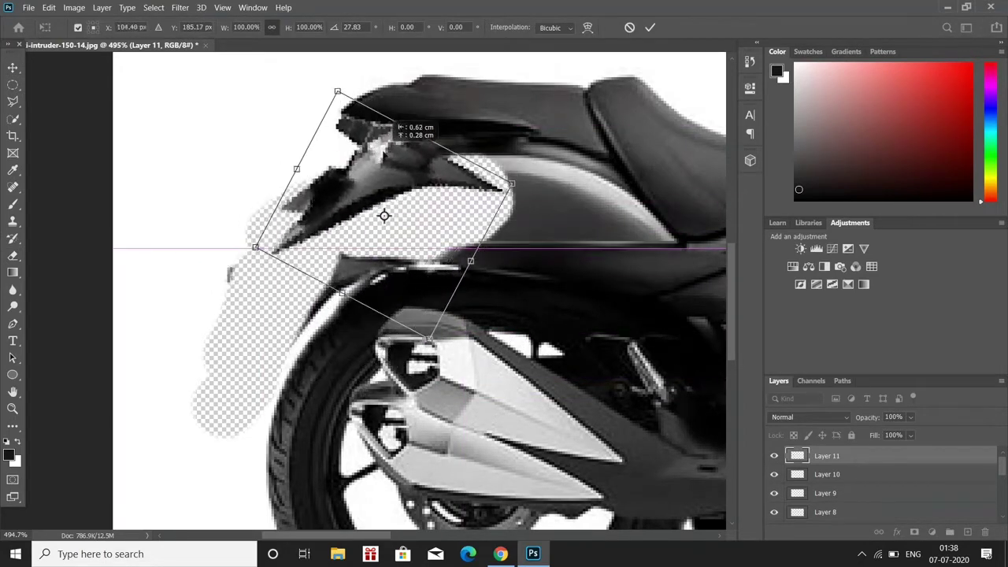
key(Return)
Erase the leftover original fender on Layer 0.
key(e)
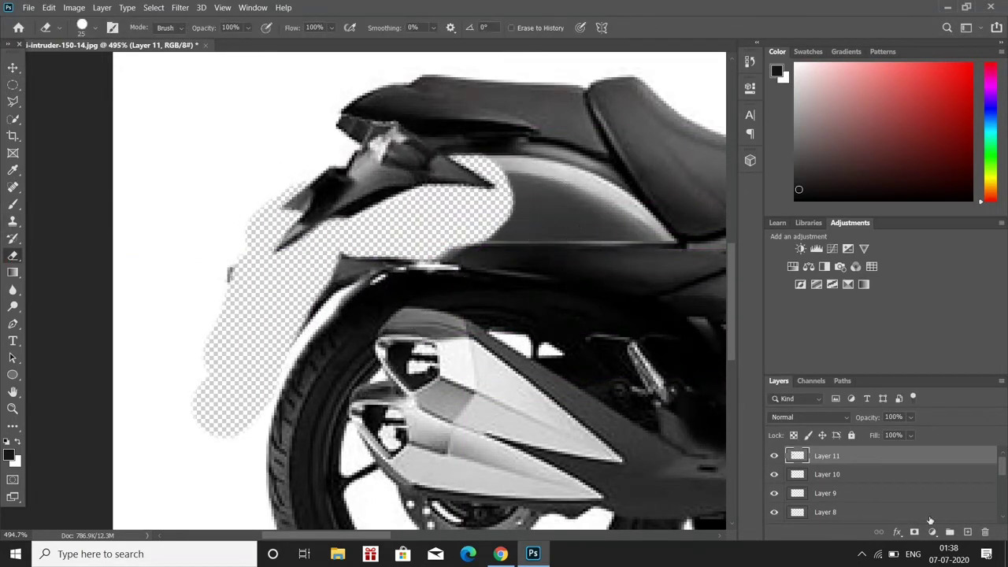
scroll(930, 504, down, 3)
click(906, 513)
drag(206, 273, 445, 236)
drag(317, 285, 448, 251)
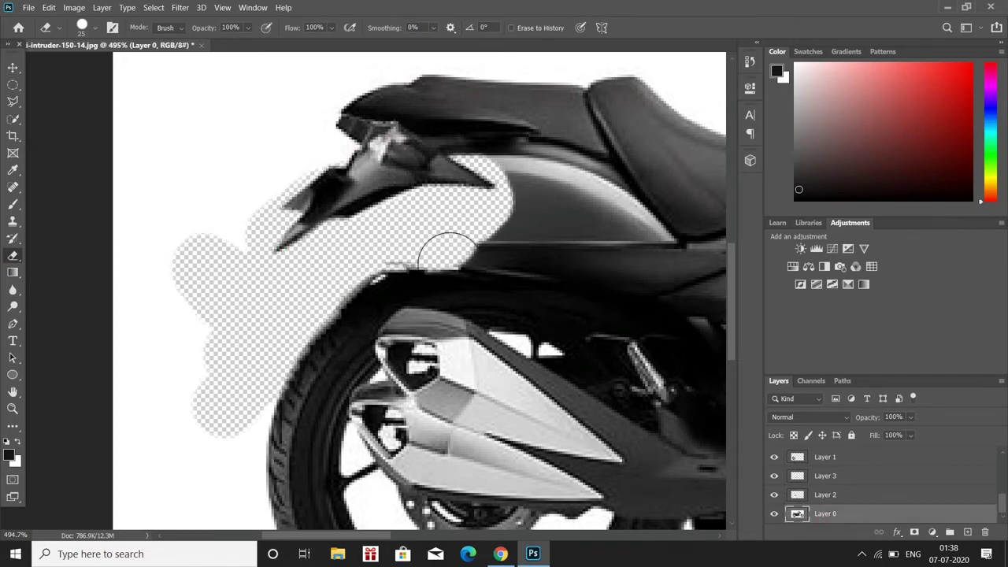
Paint white with a soft brush over the erased area around the fender.
key(b)
key(x)
right_click(229, 428)
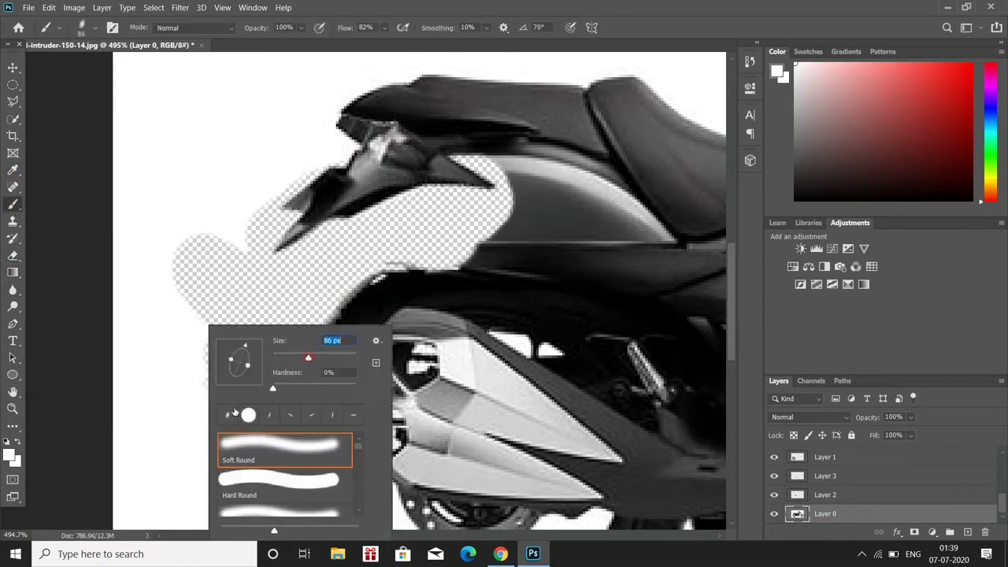
drag(229, 428, 304, 225)
drag(378, 236, 449, 260)
Paint white with a smaller brush over the remaining transparency near the fender.
scroll(454, 179, up, 3)
right_click(484, 166)
key(Escape)
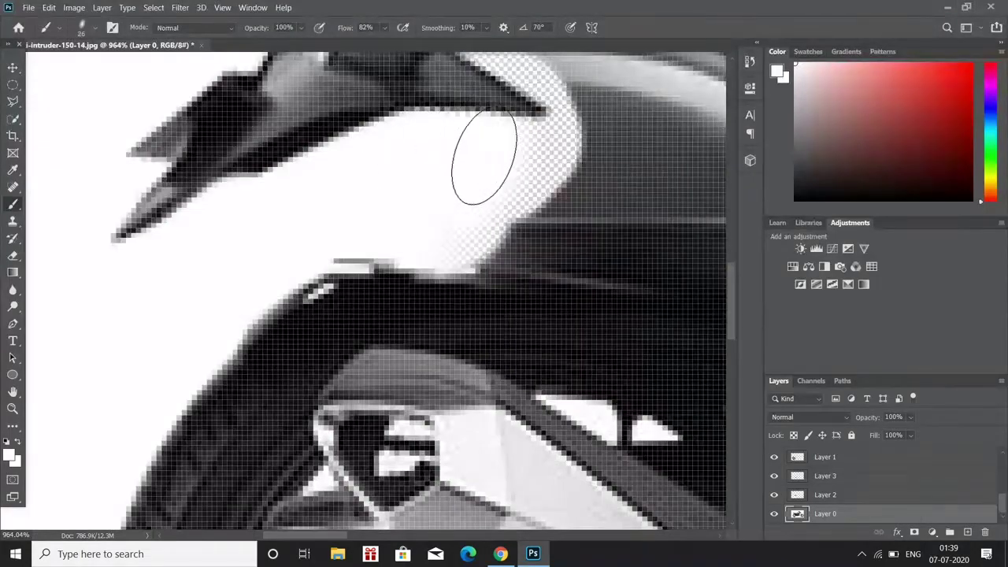
drag(472, 157, 486, 96)
scroll(486, 97, down, 5)
scroll(349, 373, up, 3)
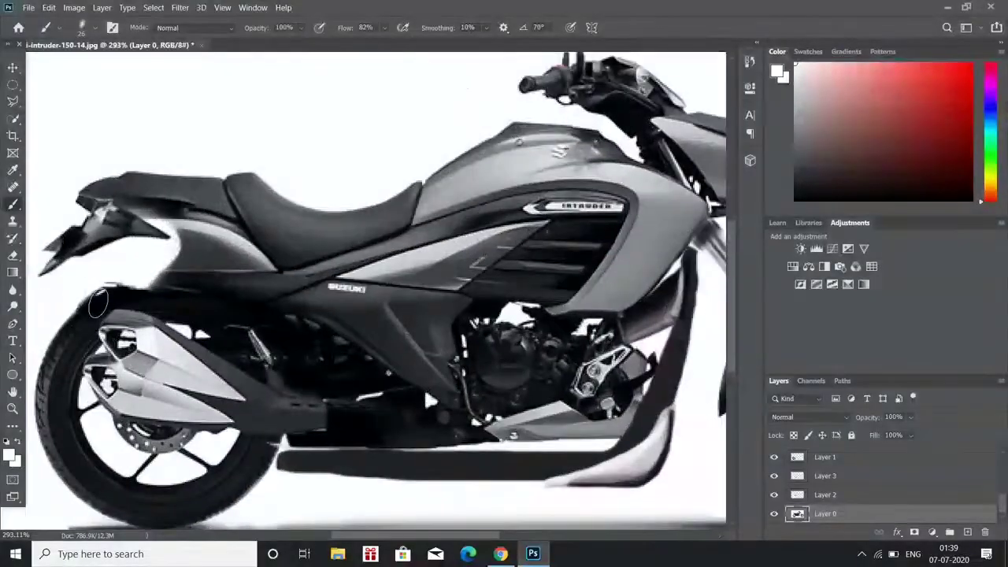
Sample a dark grey, paint it behind the seat, and blend it with the Eraser.
key(alt+period)
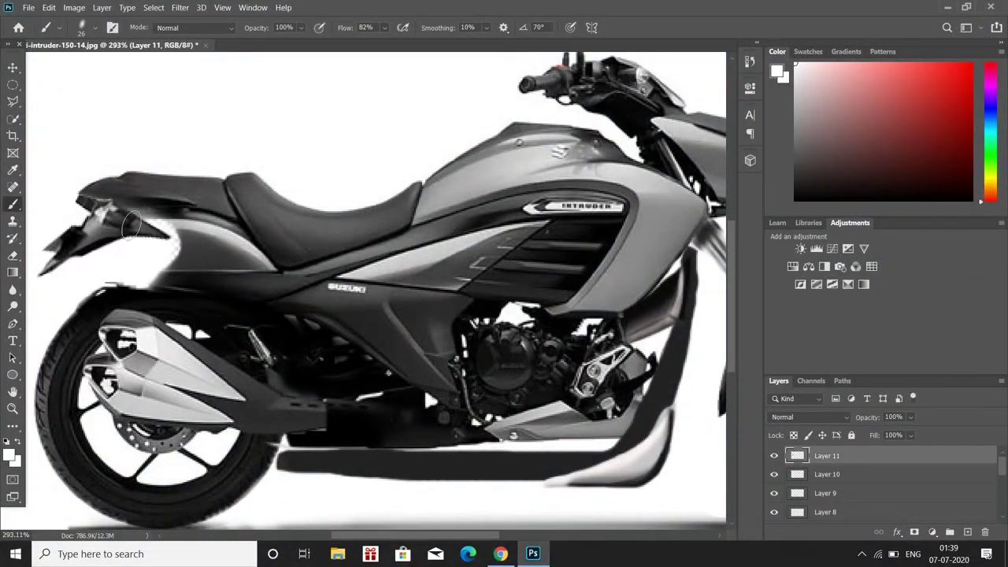
alt+click(99, 237)
mouse_move(118, 236)
mouse_down()
mouse_move(89, 245)
mouse_move(136, 295)
mouse_up()
key(e)
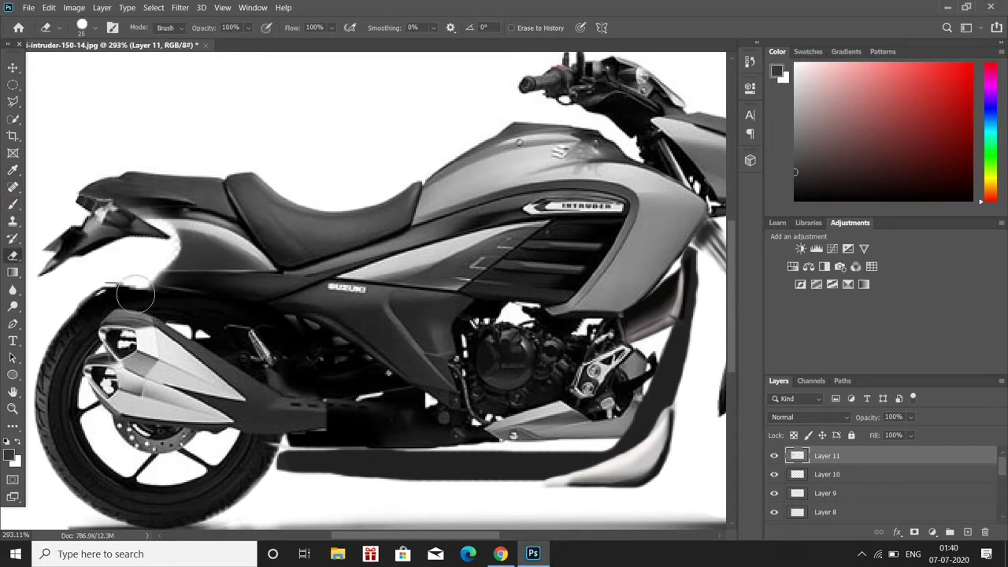
mouse_move(173, 220)
mouse_down()
mouse_move(110, 252)
mouse_move(79, 236)
mouse_move(48, 268)
mouse_move(166, 228)
mouse_up()
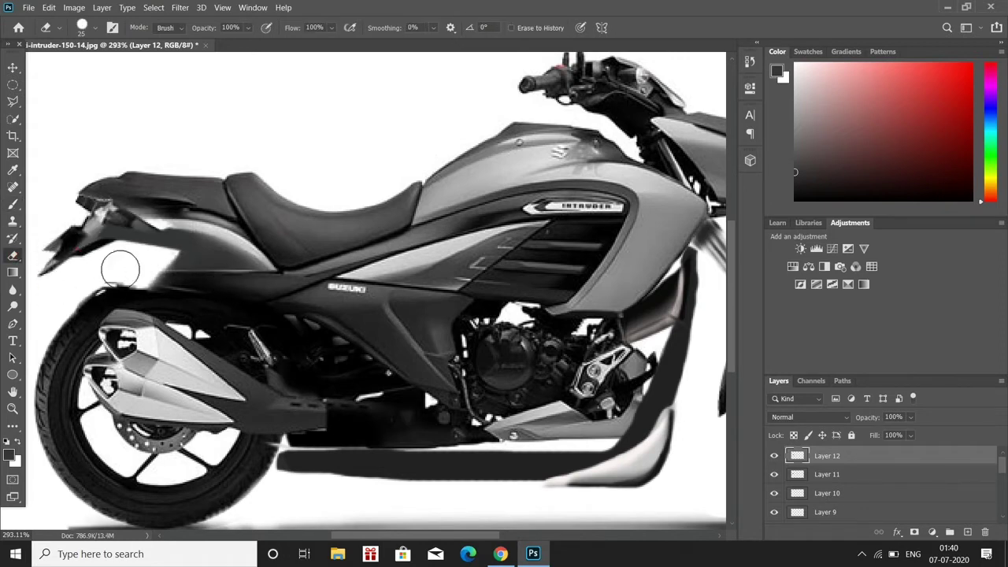
drag(63, 268, 112, 263)
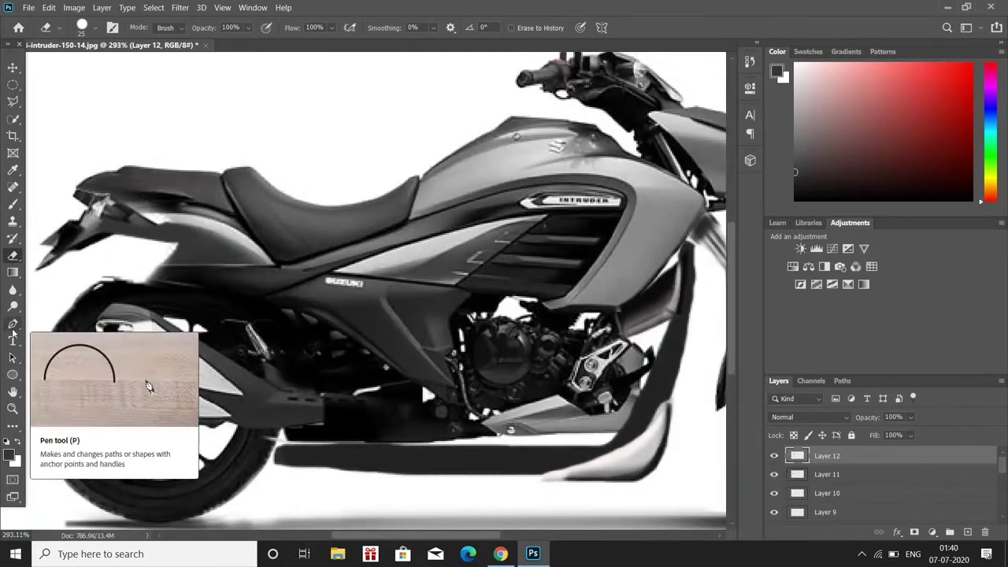
Try Pen-tool fender paths above the rear wheel, then delete them.
click(13, 323)
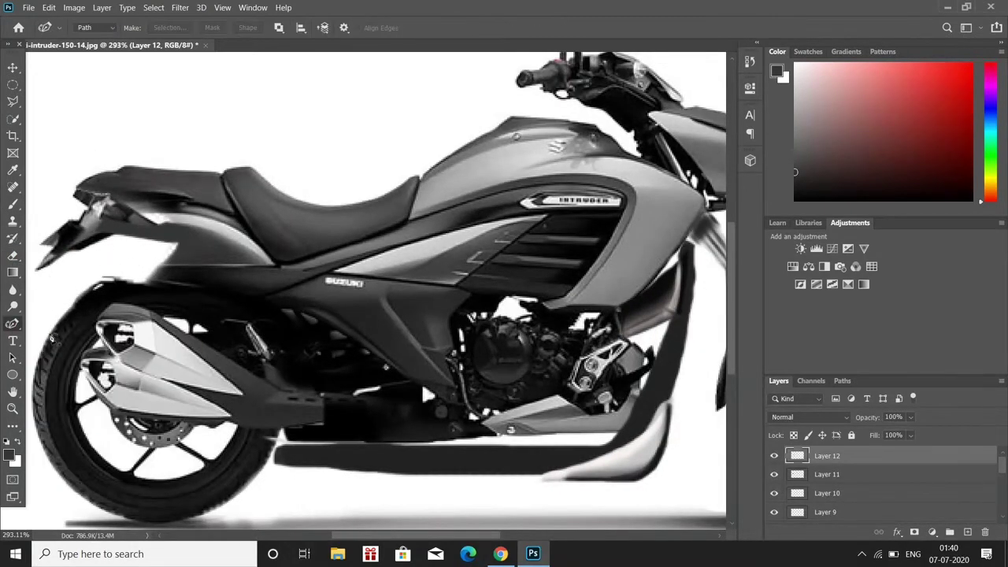
right_click(13, 322)
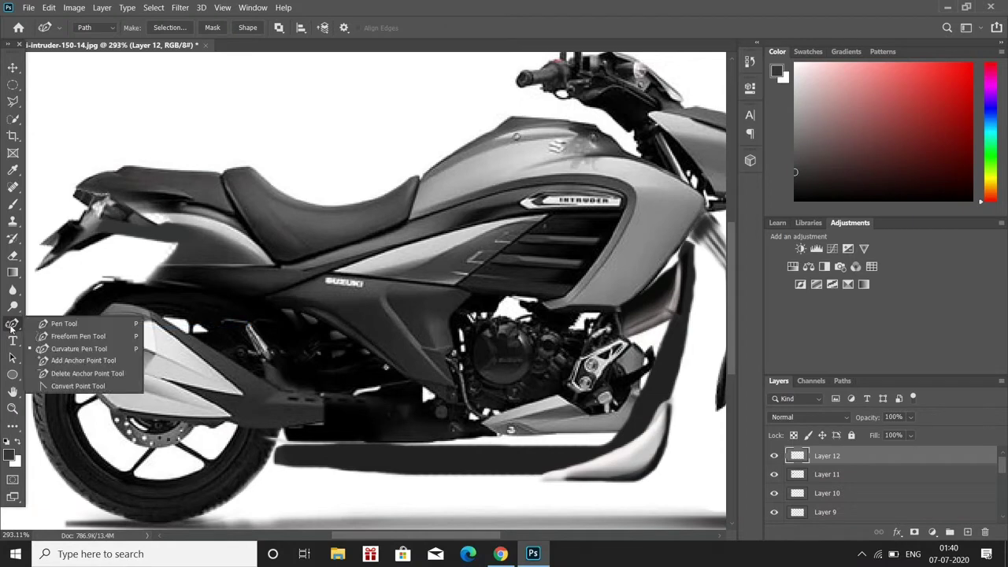
click(71, 326)
click(112, 214)
click(229, 309)
key(BackSpace)
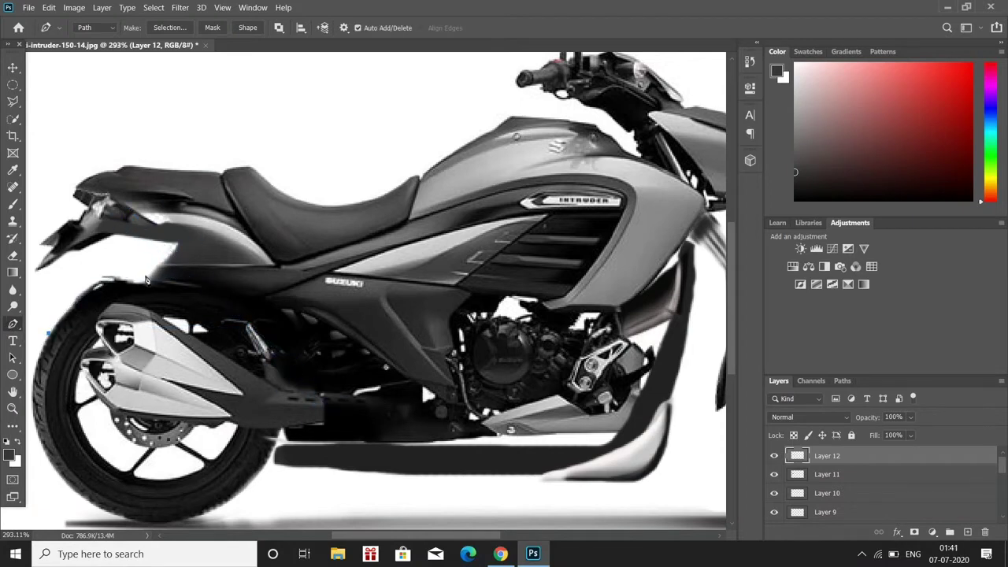
key(BackSpace)
click(41, 399)
drag(279, 405, 477, 536)
scroll(477, 536, down, 5)
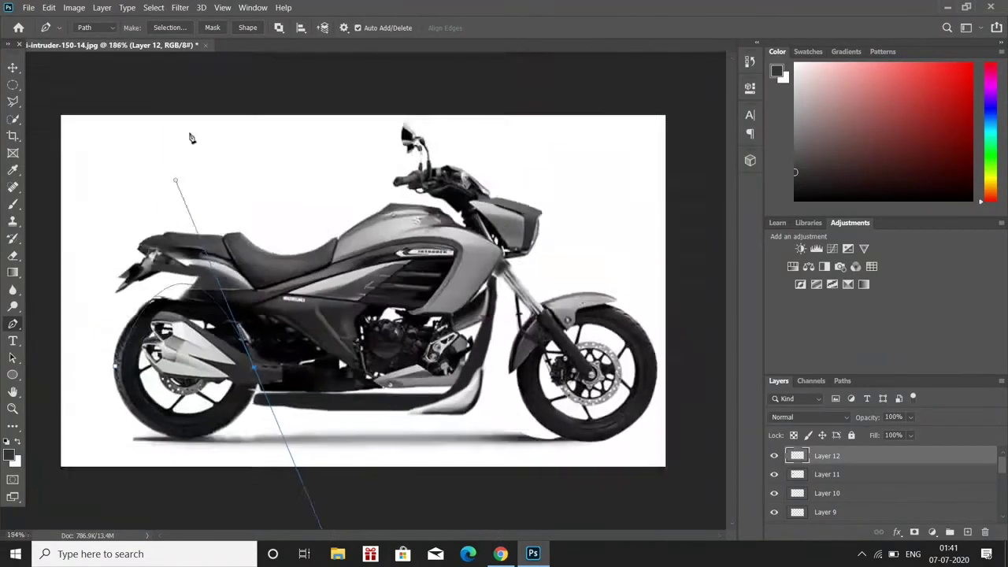
scroll(191, 135, up, 5)
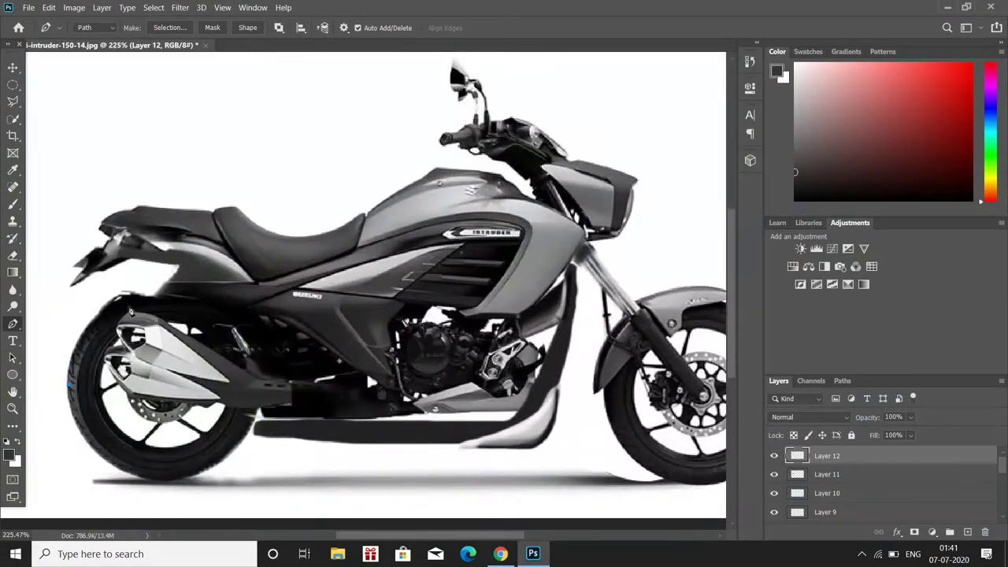
Draw Ellipse 1 as an unfilled 4 pt circle, then move and enlarge it around the rear wheel.
click(12, 375)
click(68, 400)
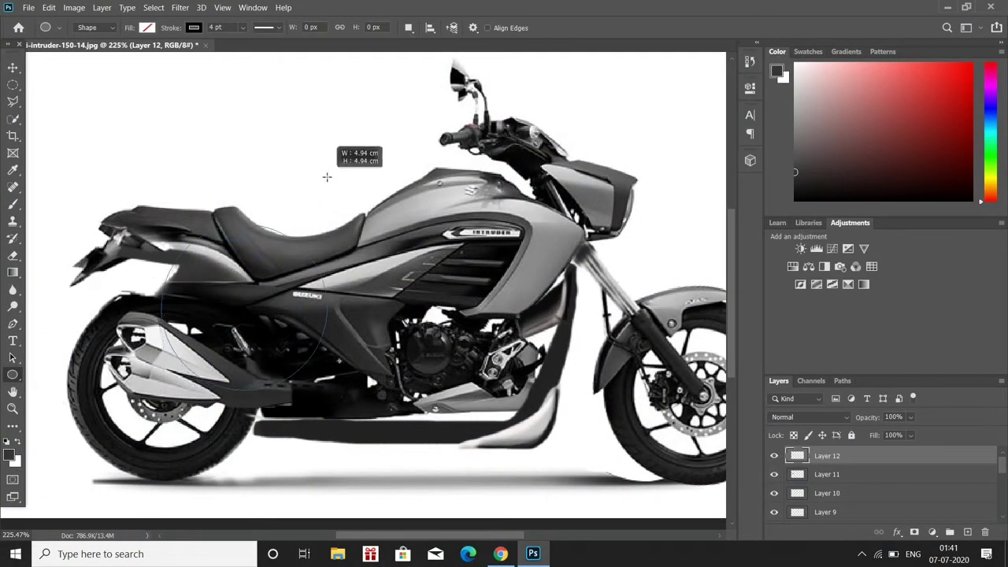
drag(161, 224, 327, 389)
key(ctrl+t)
drag(244, 307, 151, 372)
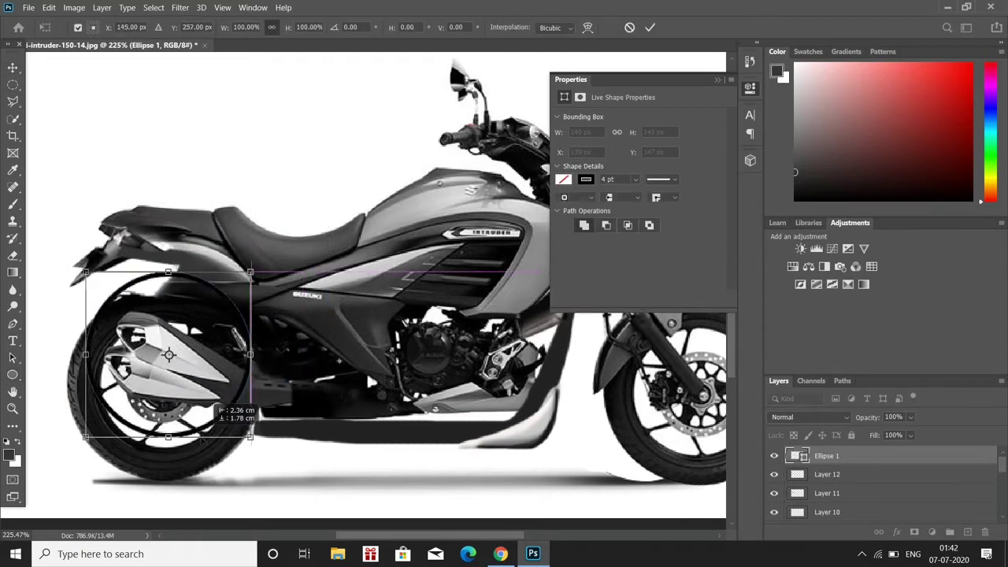
drag(234, 454, 253, 484)
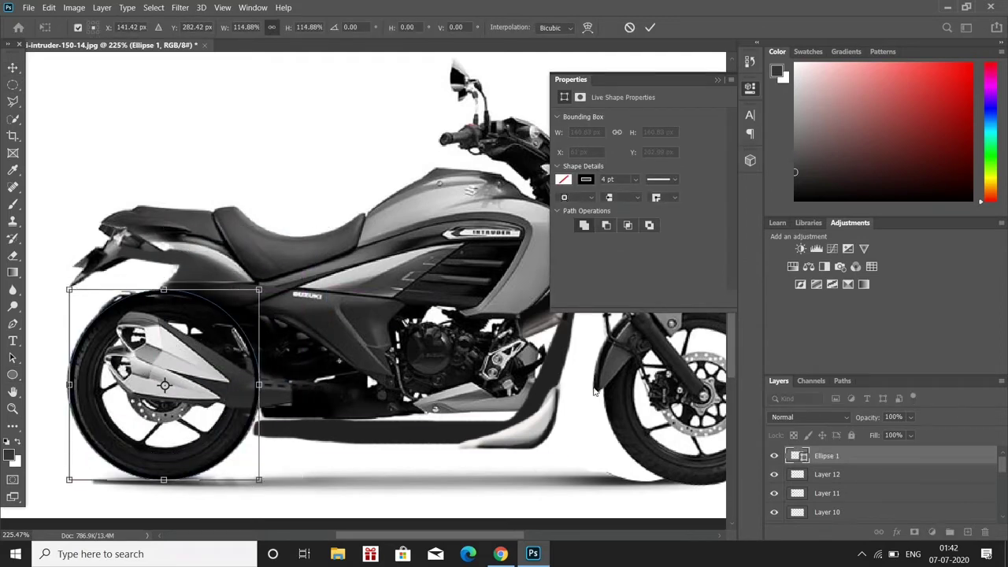
key(Return)
click(13, 255)
scroll(866, 489, down, 5)
On the original photo layer, erase the area just above the rear wheel.
click(825, 514)
click(162, 281)
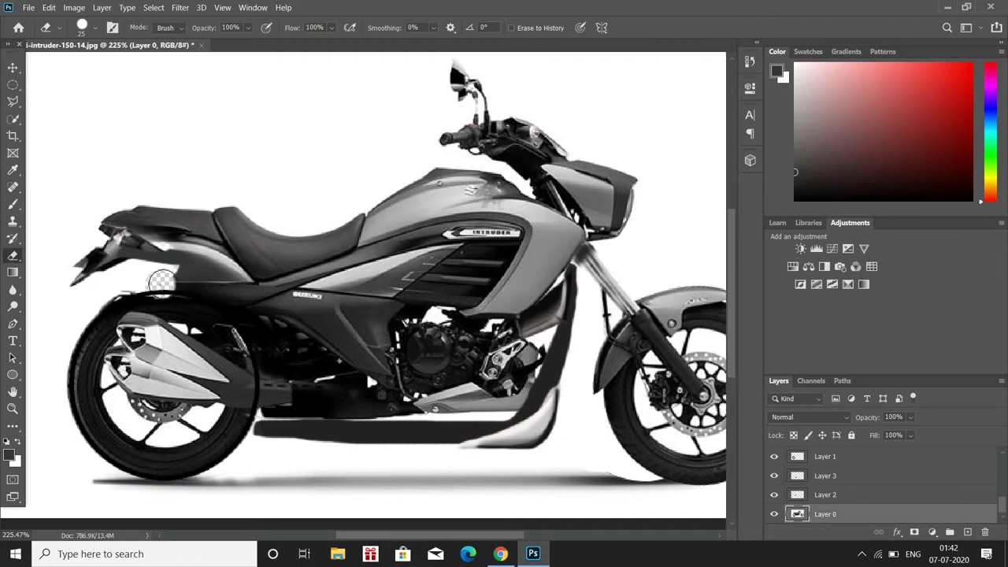
drag(161, 281, 213, 311)
On Layer 2, paint white around the rear fender edge.
click(13, 204)
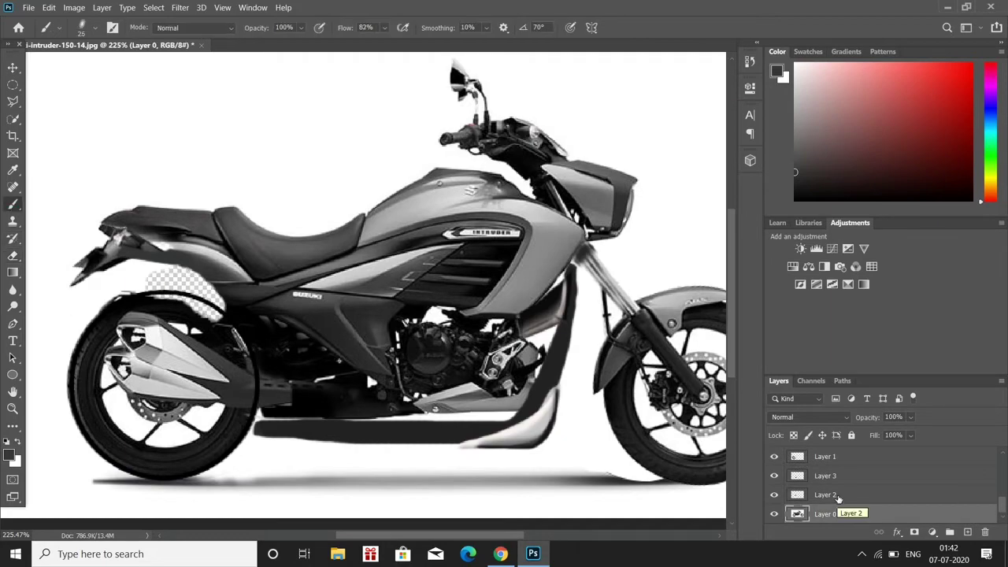
click(826, 495)
scroll(604, 287, up, 1)
key(super)
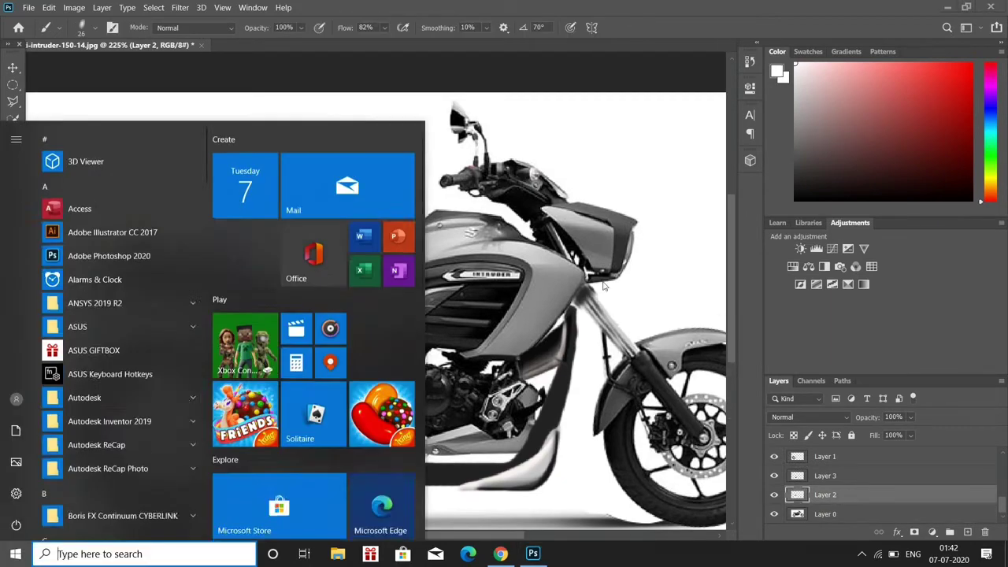
click(604, 287)
scroll(604, 288, up, 3)
mouse_move(189, 307)
mouse_down()
mouse_move(236, 338)
mouse_move(134, 318)
mouse_up()
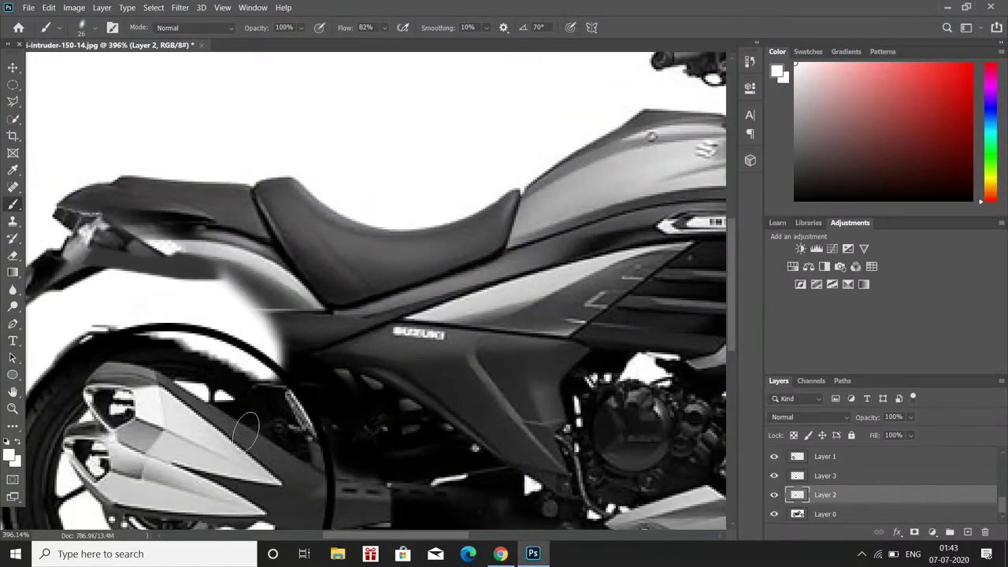
scroll(166, 425, up, 1)
Erase patches of the rear fender, including below its top edge.
key(i)
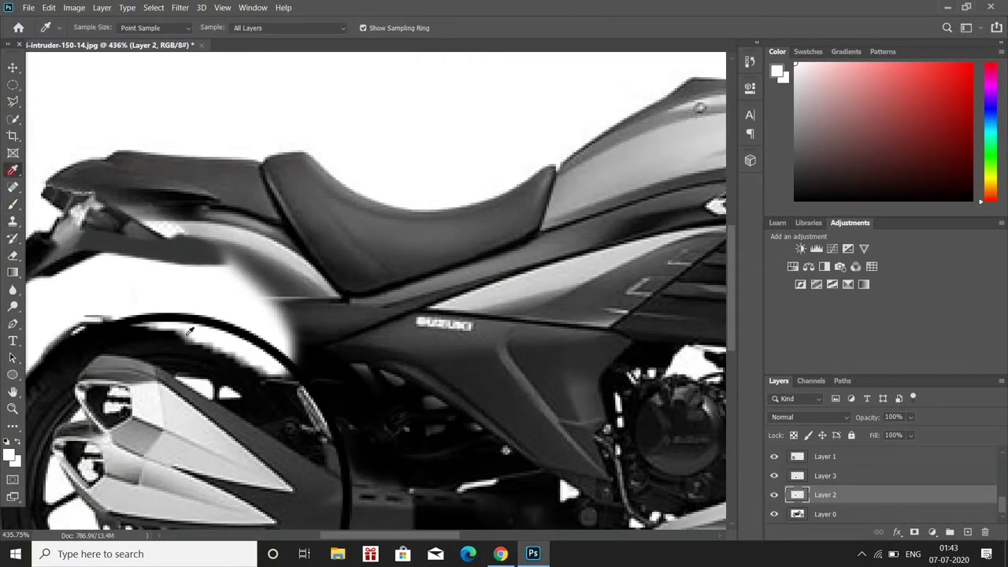
click(14, 207)
drag(197, 346, 70, 347)
key(e)
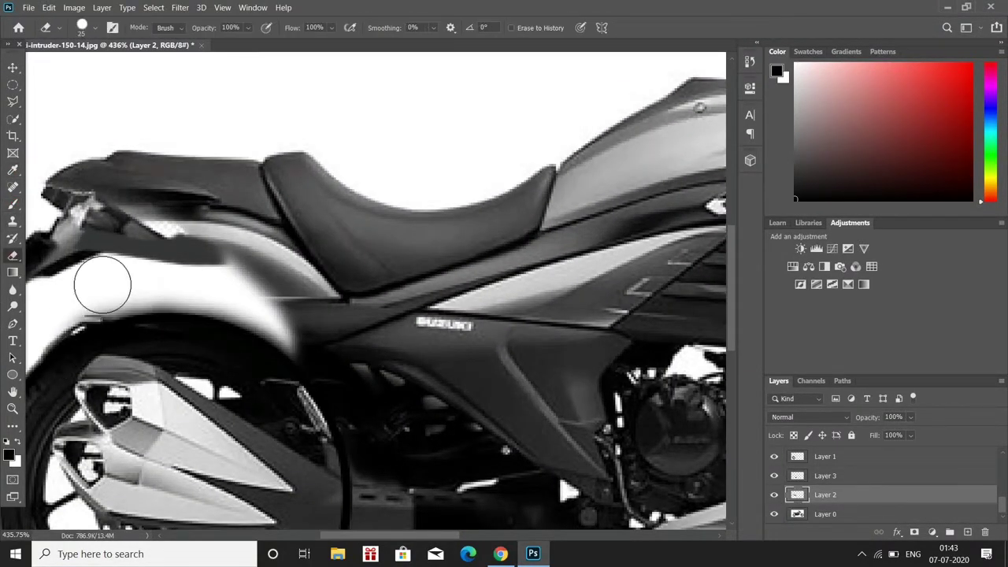
mouse_move(134, 291)
mouse_down()
mouse_move(241, 297)
mouse_move(264, 327)
mouse_up()
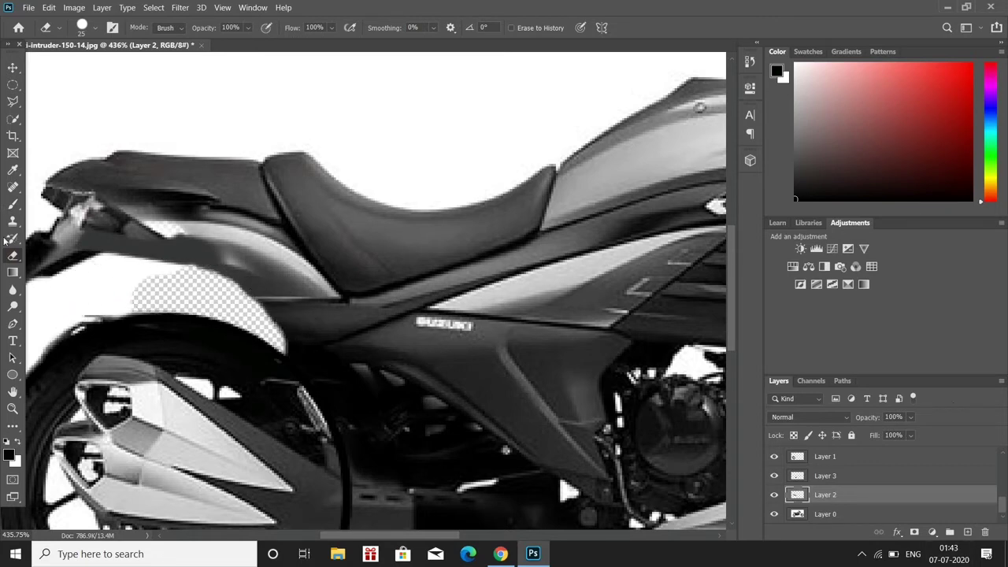
drag(154, 329, 213, 333)
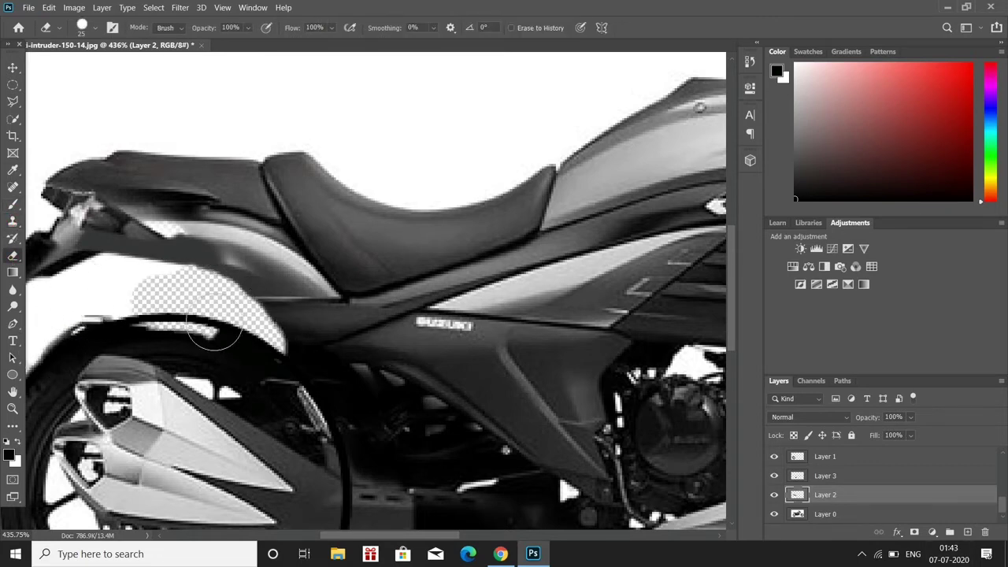
Paint black over the white spot on the rear tire edge.
scroll(411, 446, down, 1)
scroll(411, 445, down, 1)
scroll(411, 446, down, 1)
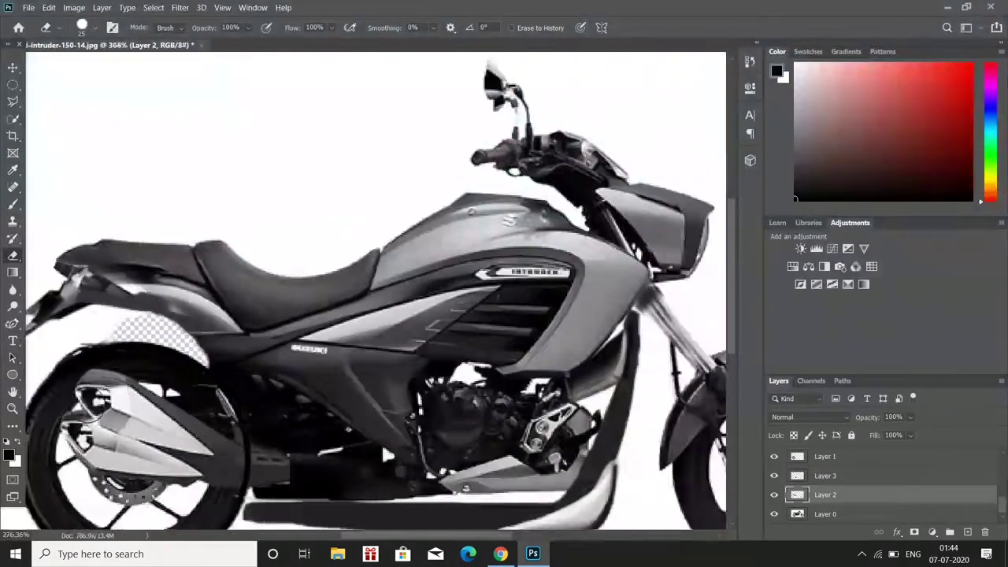
scroll(385, 454, down, 2)
scroll(93, 250, up, 2)
scroll(93, 251, up, 2)
key(alt+bracketright)
key(alt+bracketright)
key(b)
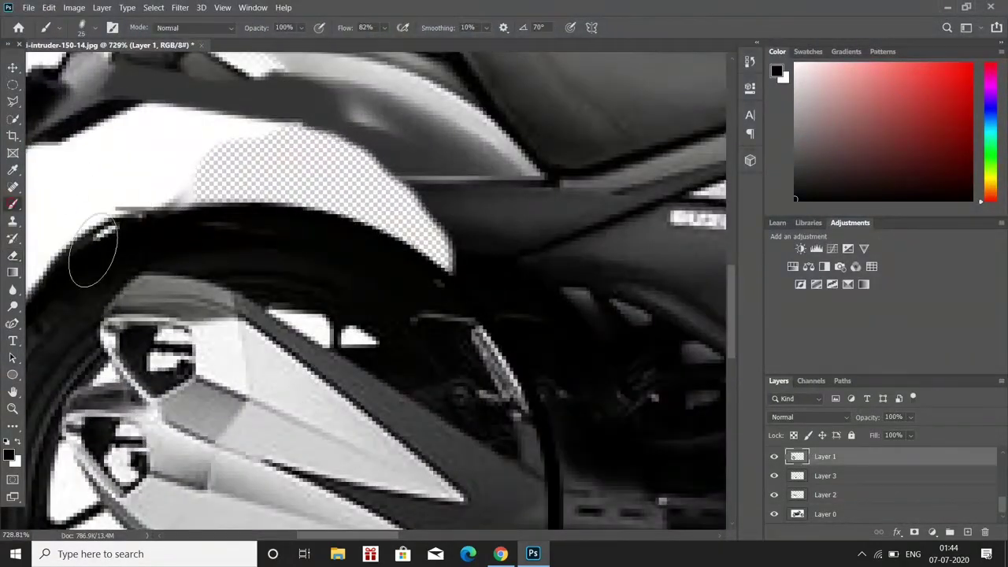
drag(93, 250, 99, 235)
click(13, 255)
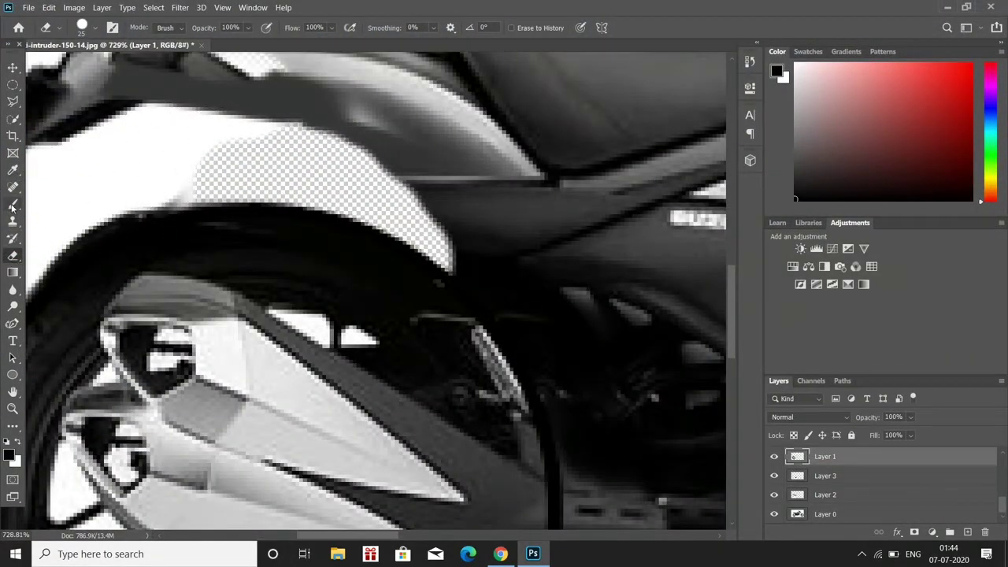
Try painting white over the transparent fender area, undoing each attempt.
click(13, 206)
key(x)
drag(193, 166, 394, 259)
key(ctrl+z)
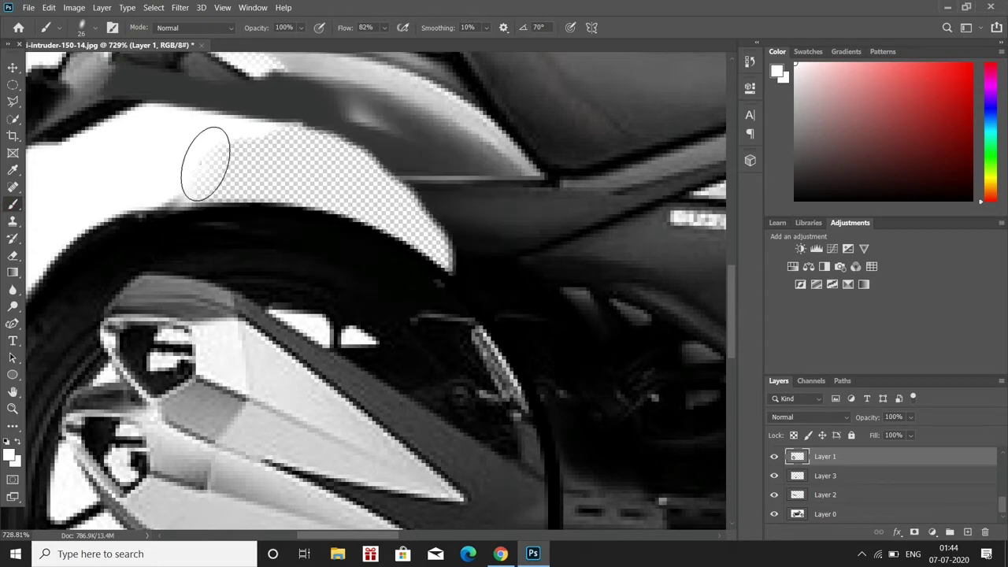
mouse_move(205, 163)
mouse_down()
mouse_move(308, 176)
mouse_move(340, 211)
mouse_up()
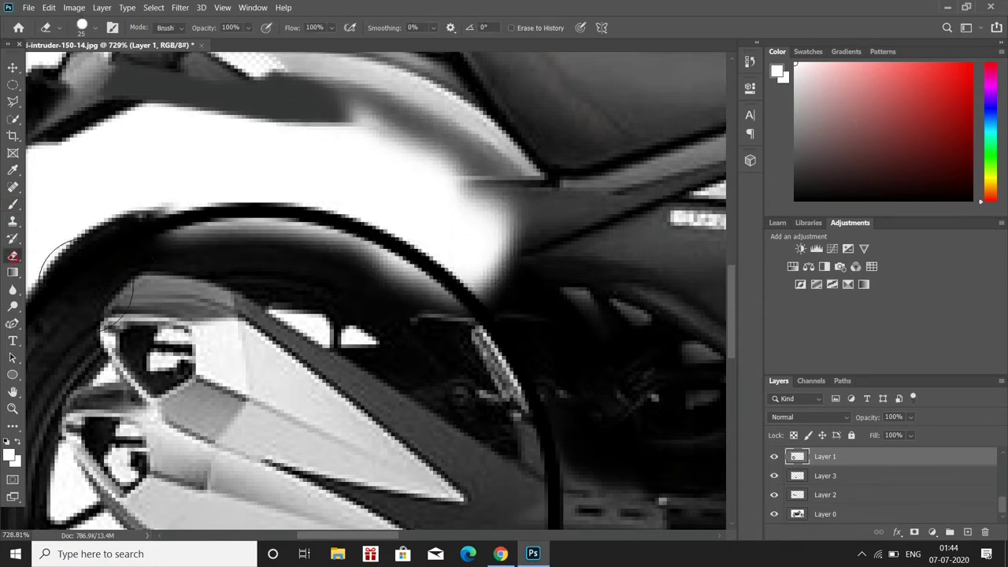
key(ctrl+z)
drag(175, 187, 371, 214)
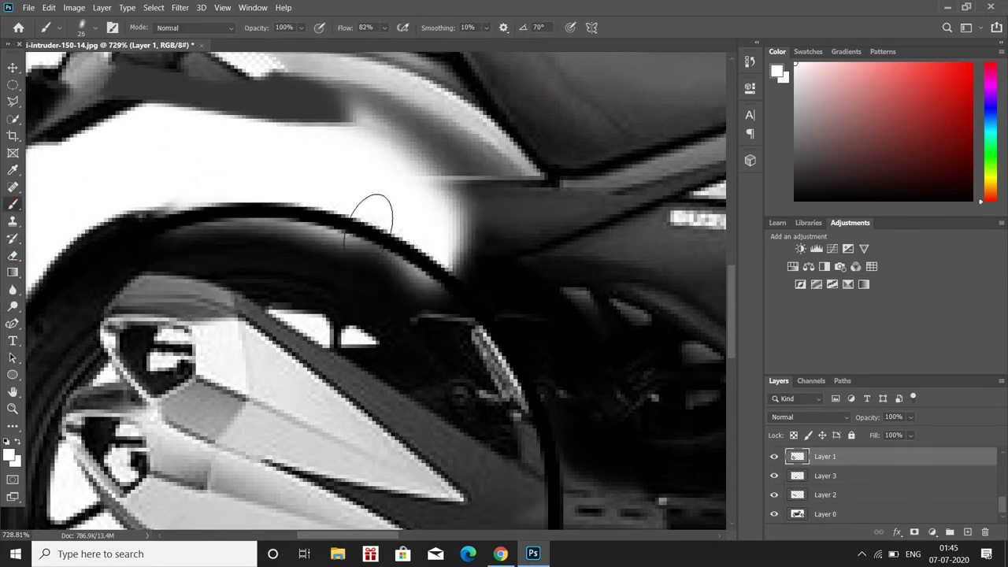
key(e)
key(ctrl+z)
On Layer 4, paint the fender area, then erase white paint along the wheel arc.
scroll(837, 480, up, 2)
click(836, 475)
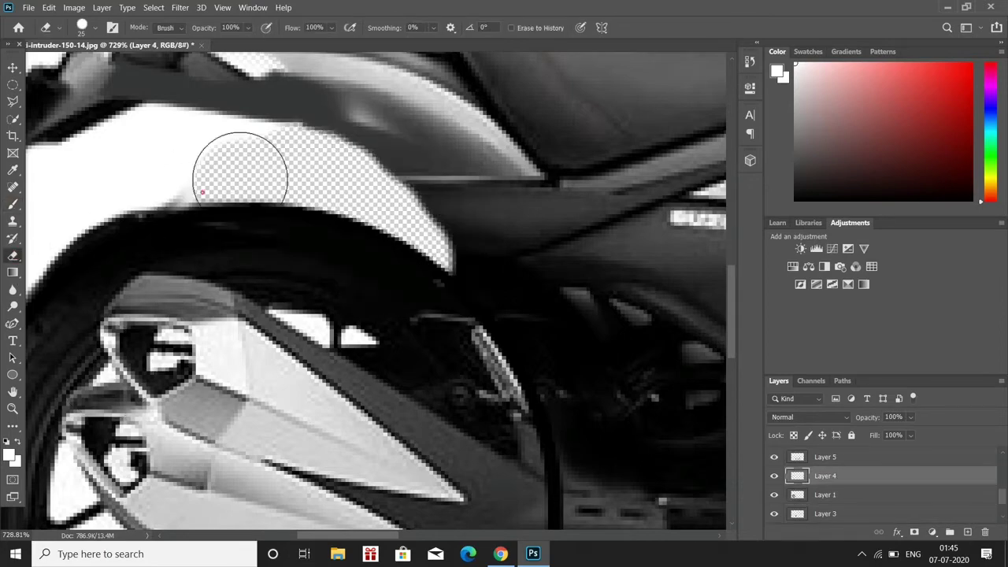
key(b)
mouse_move(210, 171)
mouse_down()
mouse_move(315, 191)
mouse_move(66, 244)
mouse_up()
scroll(67, 244, down, 2)
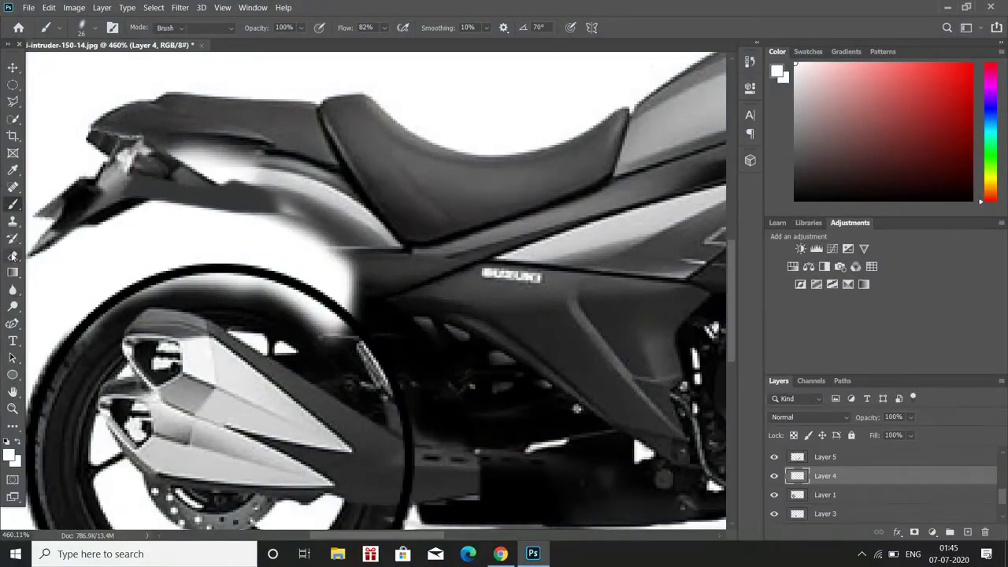
key(e)
mouse_move(140, 323)
mouse_down()
mouse_move(259, 304)
mouse_move(401, 255)
mouse_move(315, 206)
mouse_move(335, 189)
mouse_up()
scroll(315, 358, down, 2)
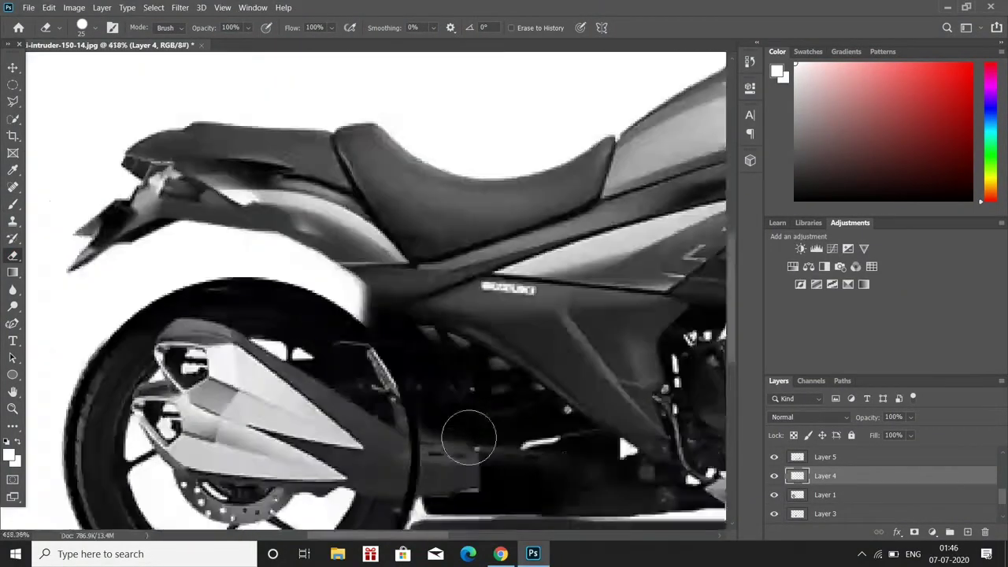
scroll(467, 432, down, 2)
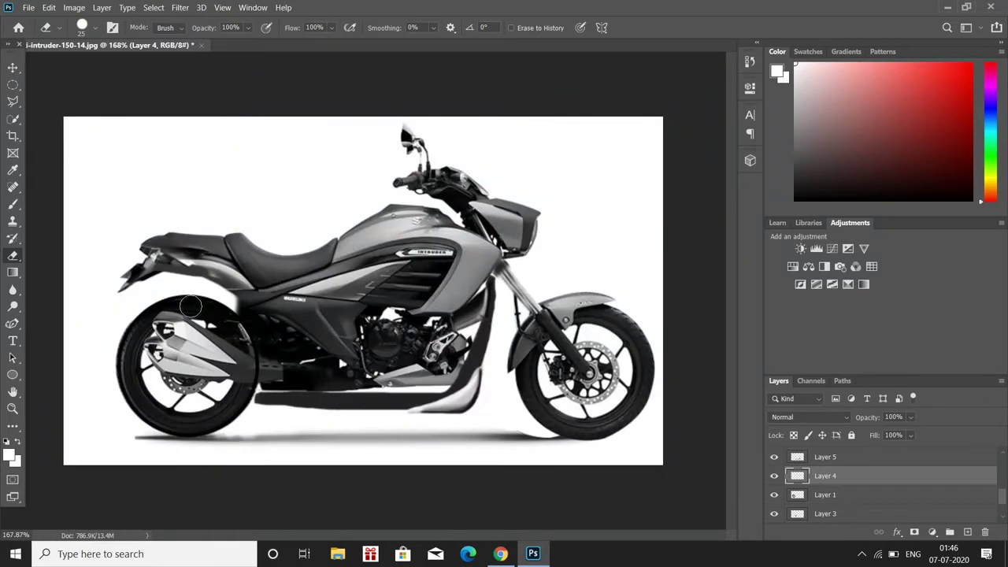
scroll(191, 307, up, 5)
Paint gray over the rear panel, then erase it again.
key(b)
alt+click(276, 182)
drag(244, 189, 378, 178)
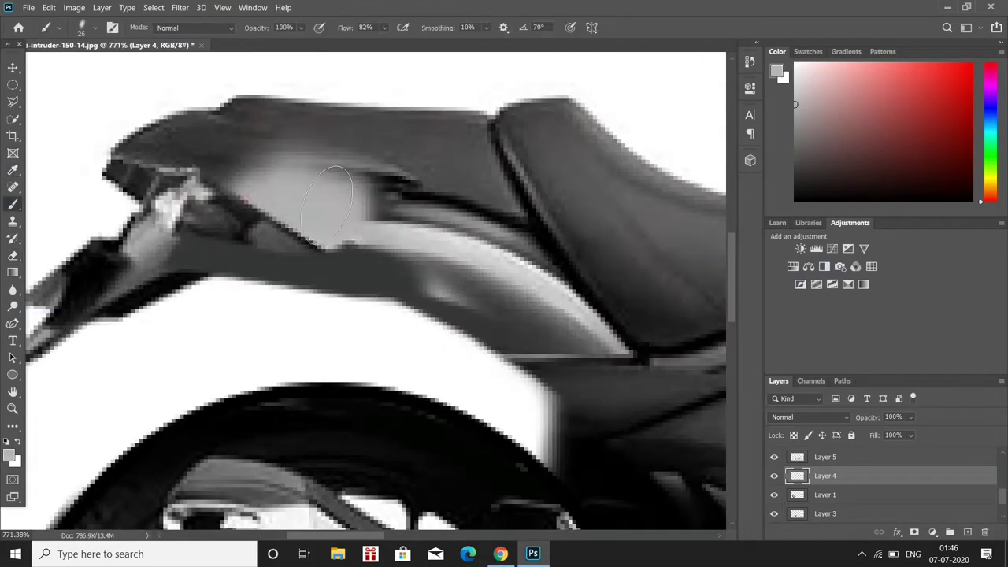
click(13, 258)
drag(252, 169, 418, 170)
Paint near-white strokes on the rear panel, then erase them.
key(b)
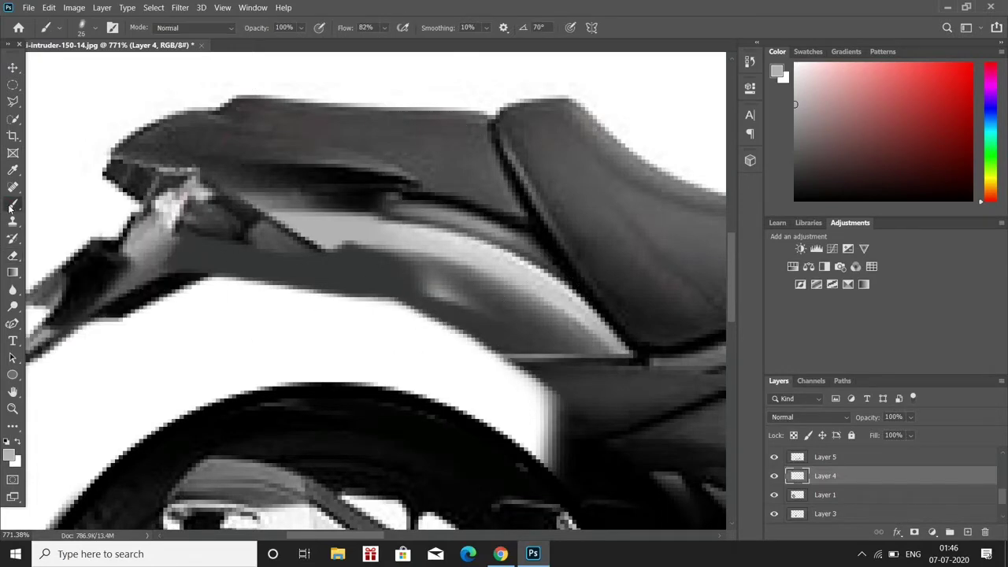
alt+click(297, 200)
mouse_move(297, 199)
mouse_down()
mouse_move(339, 169)
mouse_move(552, 259)
mouse_move(172, 250)
mouse_up()
key(e)
key(ctrl+z)
drag(192, 135, 432, 169)
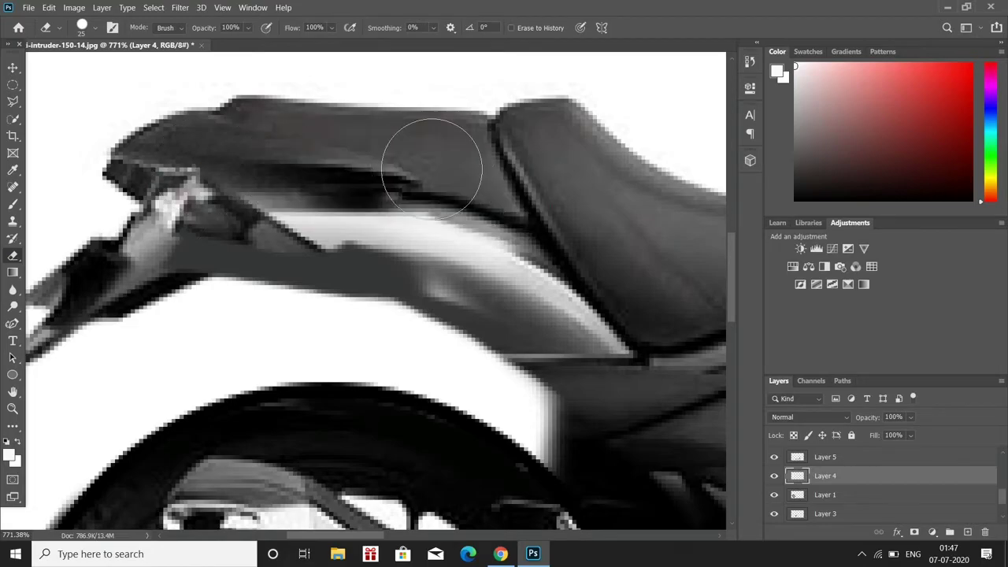
scroll(189, 263, down, 10)
scroll(124, 288, up, 10)
scroll(139, 286, down, 10)
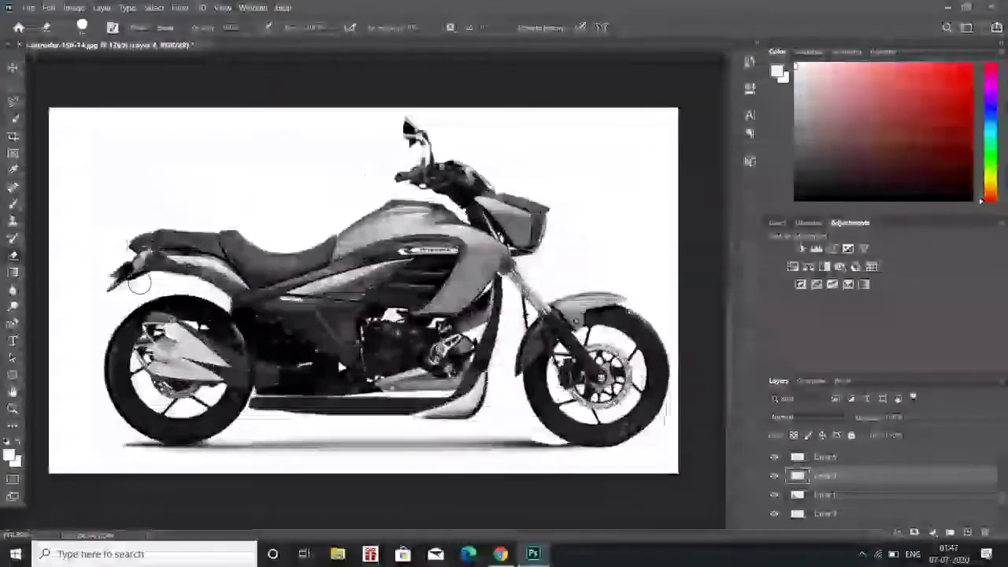
scroll(225, 319, up, 10)
scroll(224, 319, up, 1)
Draw a Pen path around the taillight and make it a selection with no feather.
right_click(13, 323)
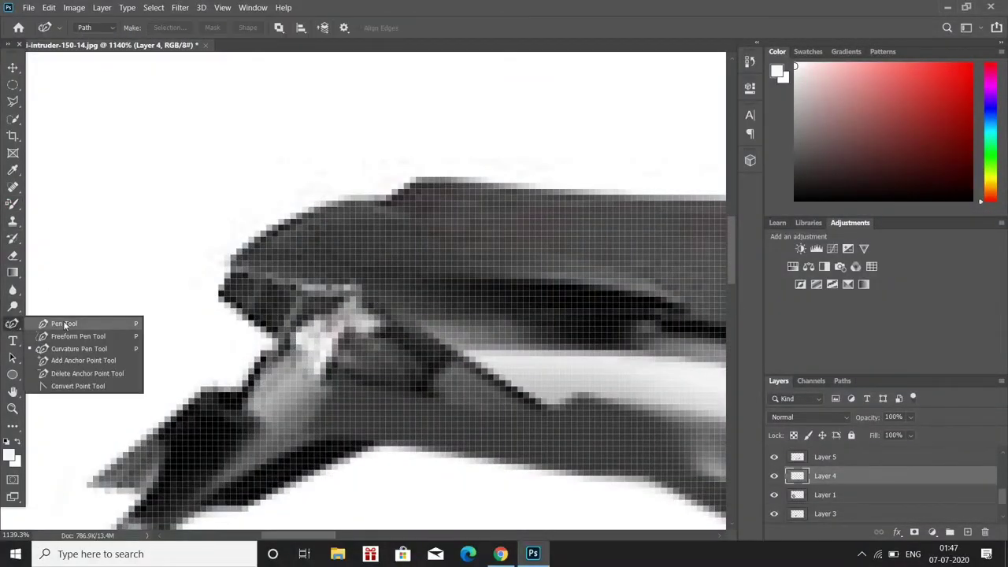
click(56, 322)
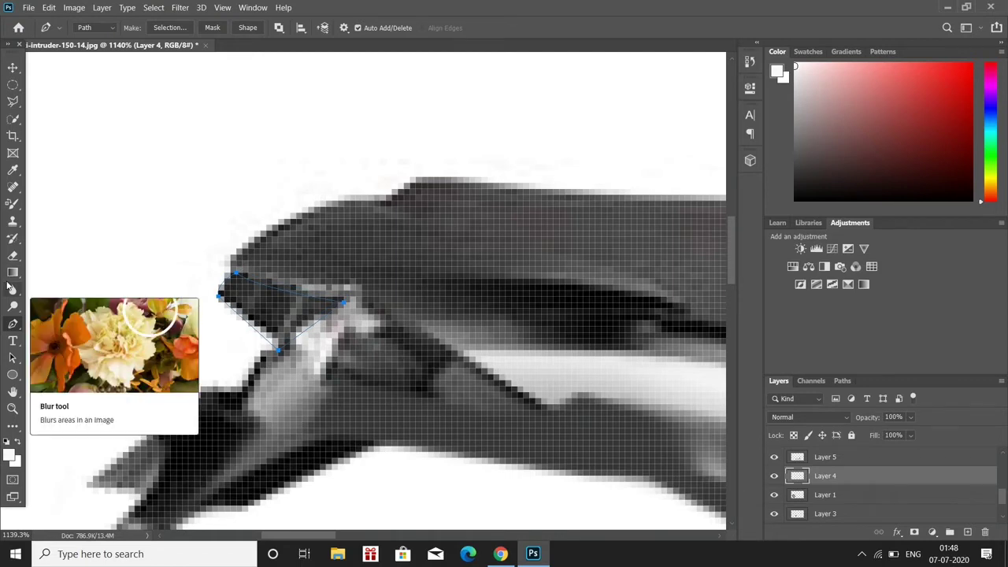
key(a)
right_click(221, 290)
click(252, 288)
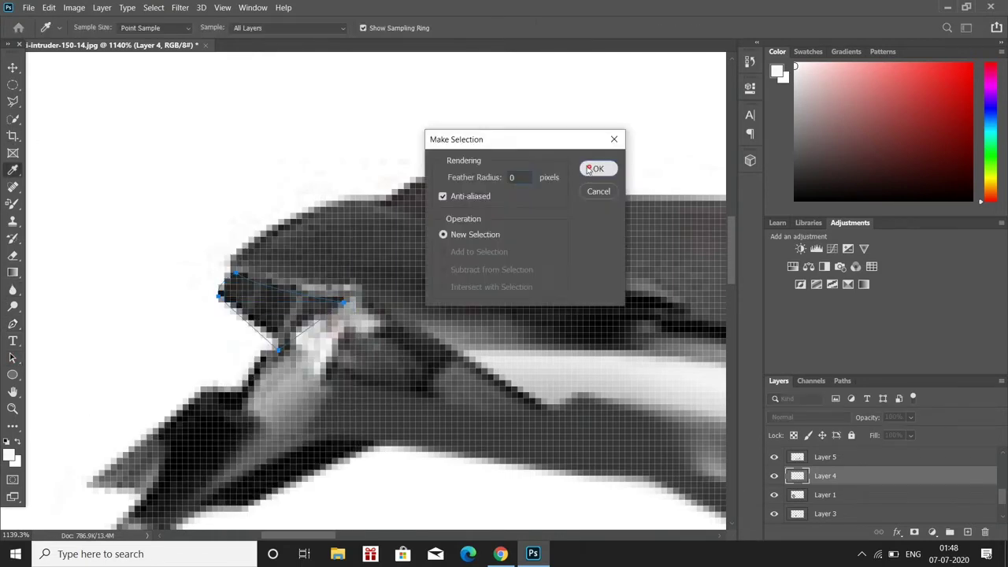
click(596, 163)
Paint the taillight selection solid red on a new layer, with a 4 px brush, then fit to screen.
right_click(13, 208)
click(71, 198)
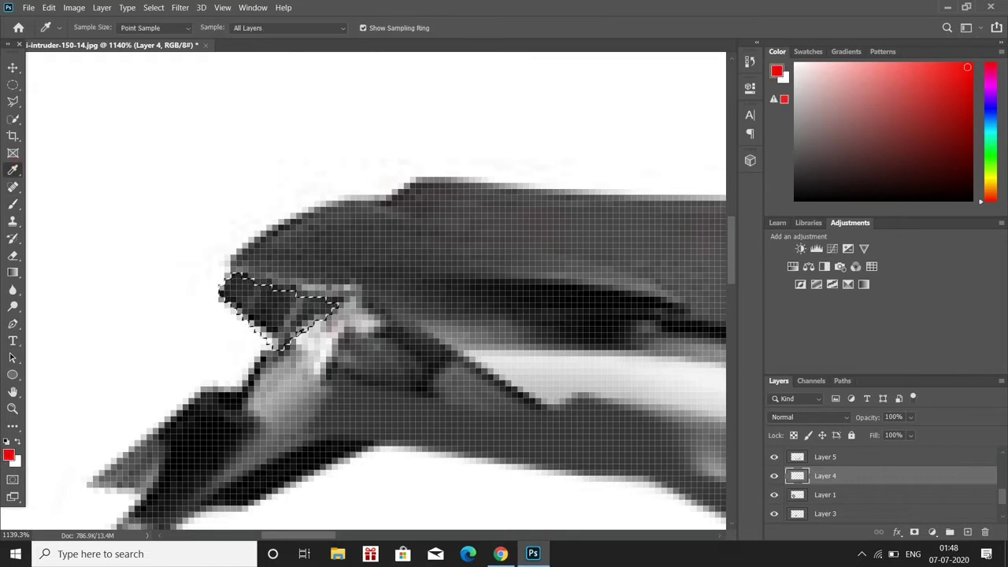
key(ctrl+shift+alt+n)
drag(245, 307, 309, 253)
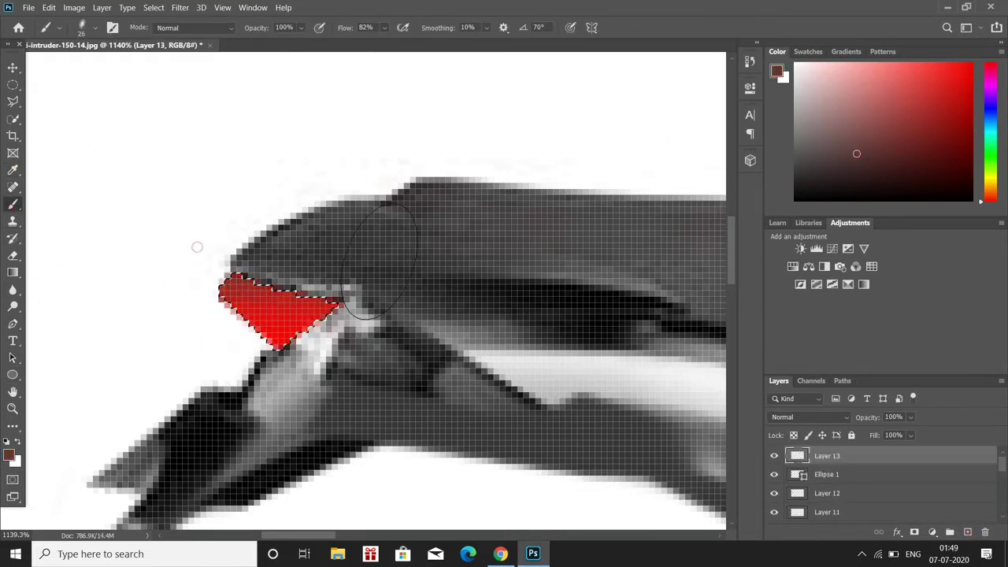
mouse_move(142, 402)
mouse_down()
mouse_move(346, 244)
mouse_move(389, 225)
mouse_up()
right_click(340, 221)
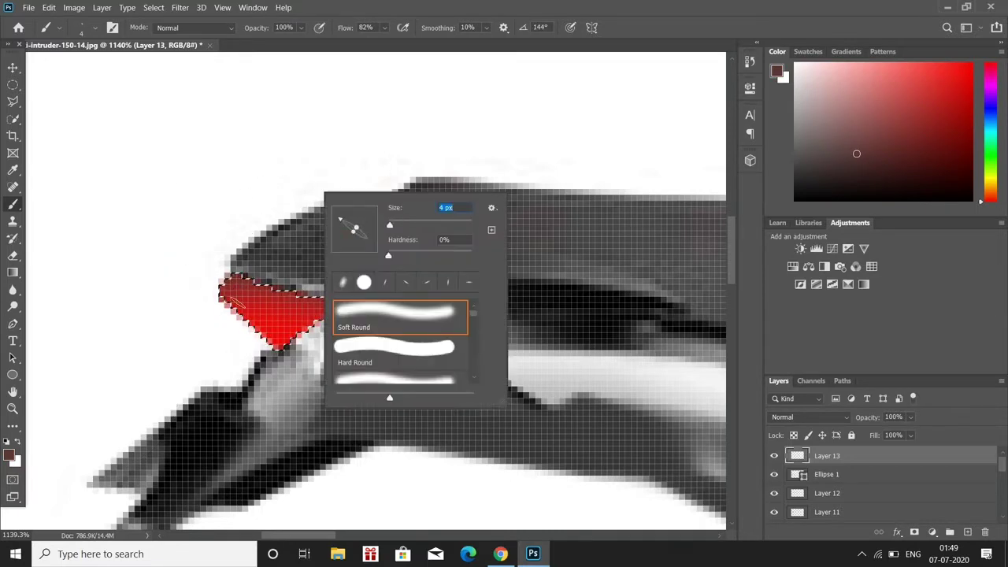
key(Return)
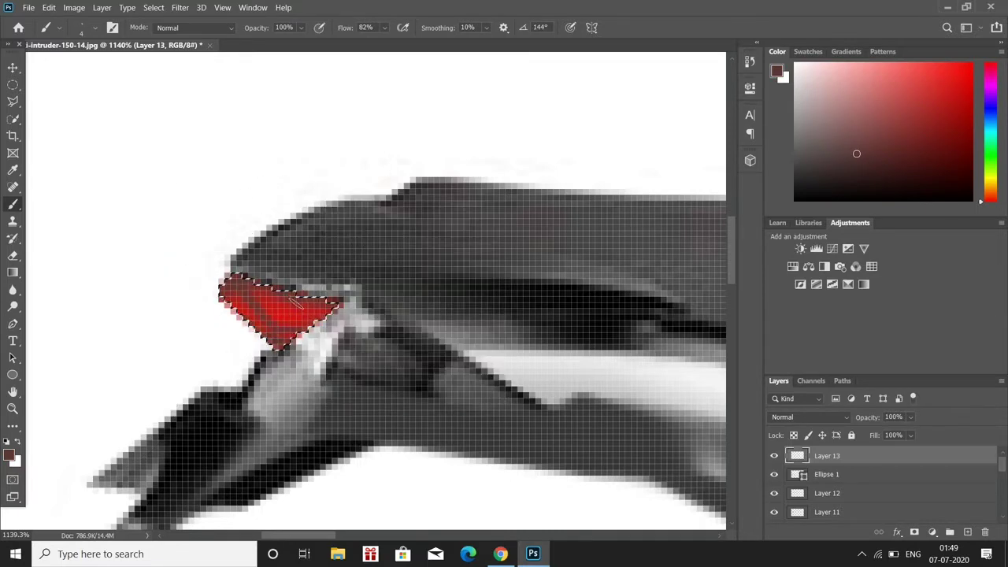
key(ctrl+0)
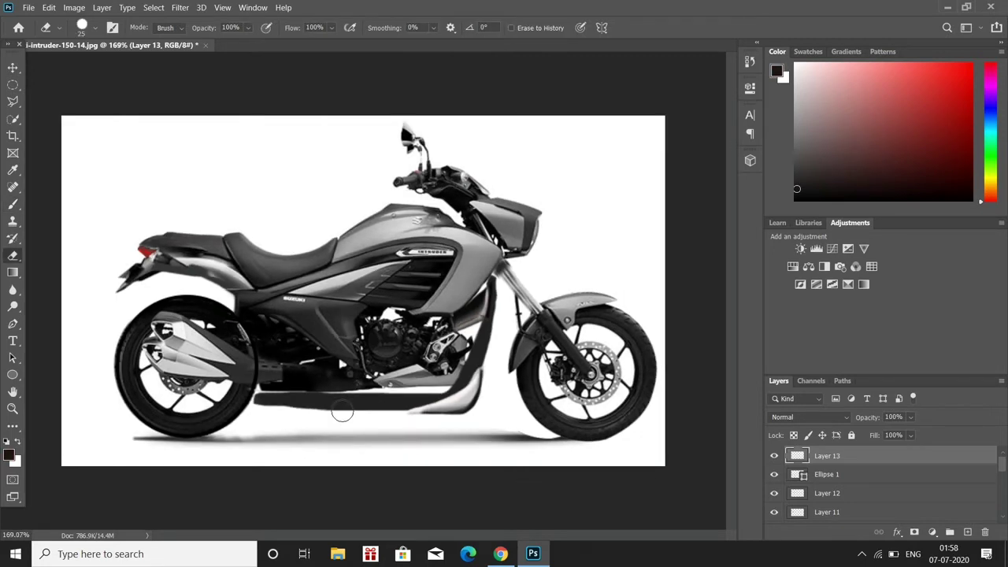
Adjust the brush and add a new layer above Layer 13 for the seat.
scroll(370, 441, up, 5)
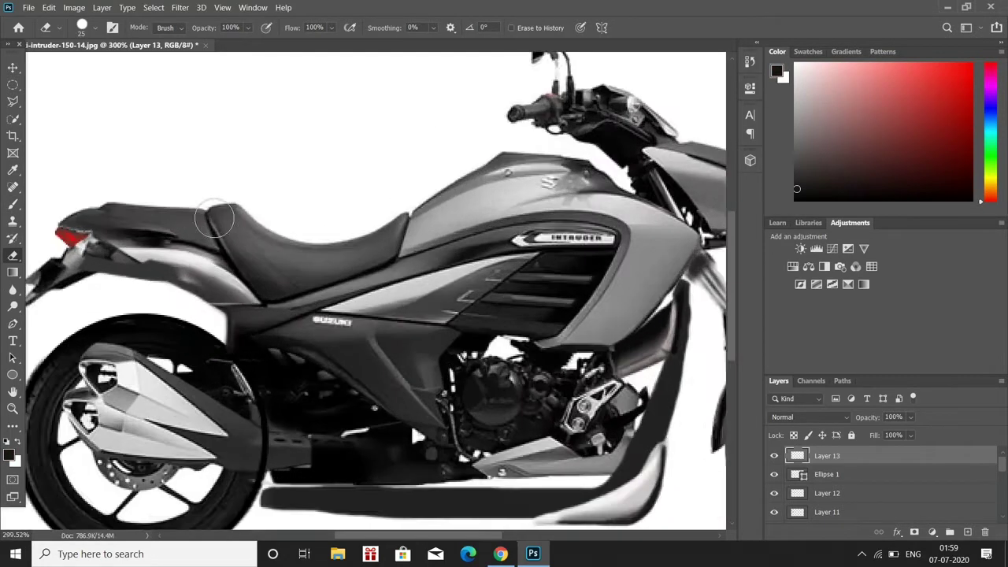
click(12, 205)
right_click(230, 187)
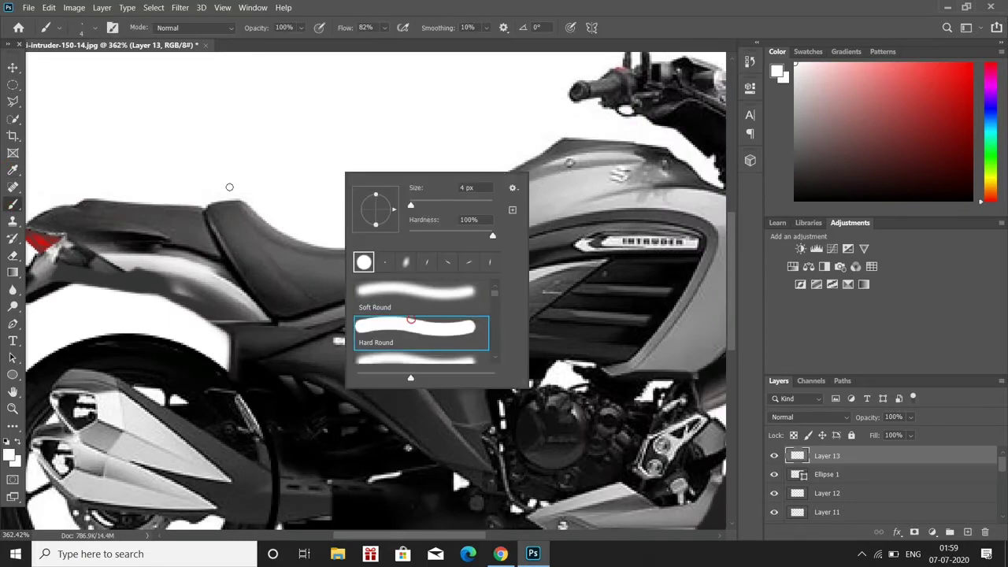
text(44)
key(Return)
scroll(237, 150, down, 5)
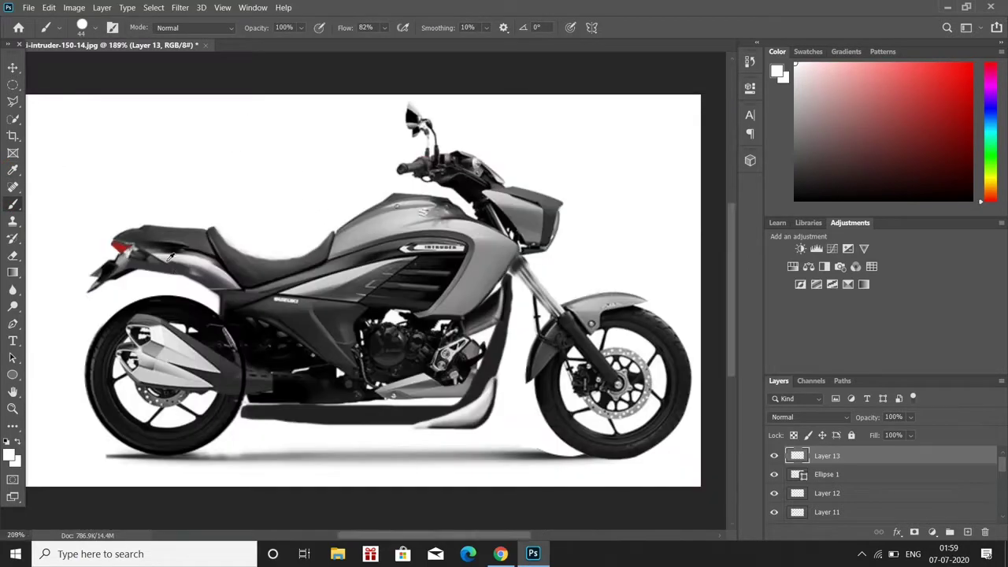
scroll(292, 163, up, 5)
key(ctrl+shift+alt+n)
scroll(236, 183, up, 4)
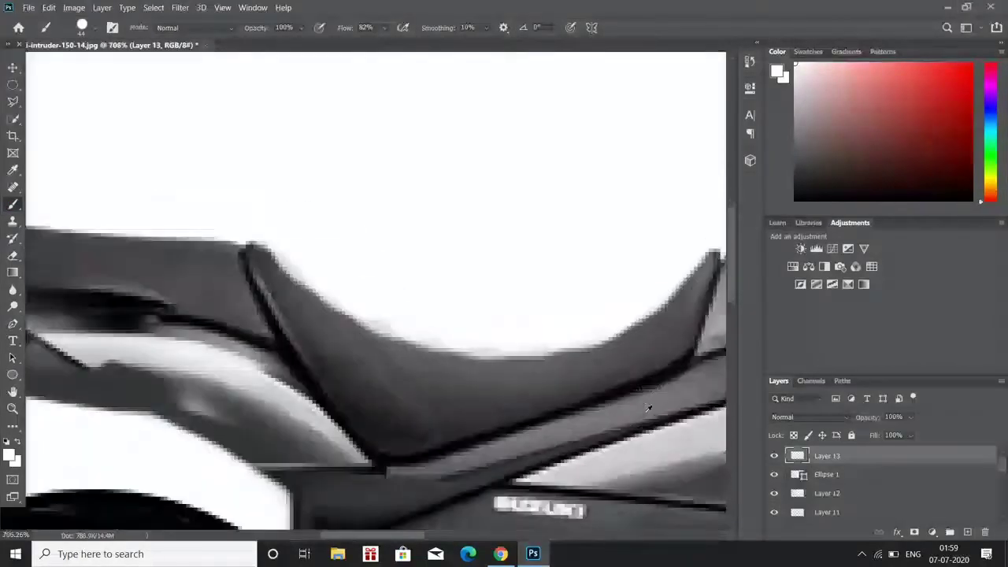
scroll(237, 189, up, 2)
key(ctrl+z)
Paint a soft dark seat-colour stroke with Soft Round, then erase its top edge.
right_click(315, 196)
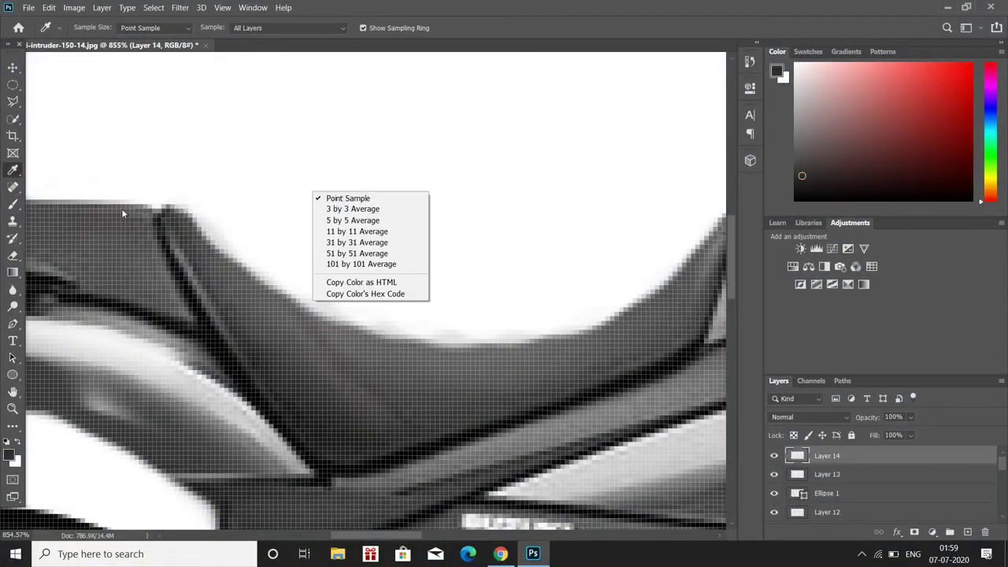
right_click(416, 259)
key(Escape)
key(x)
right_click(375, 230)
click(449, 349)
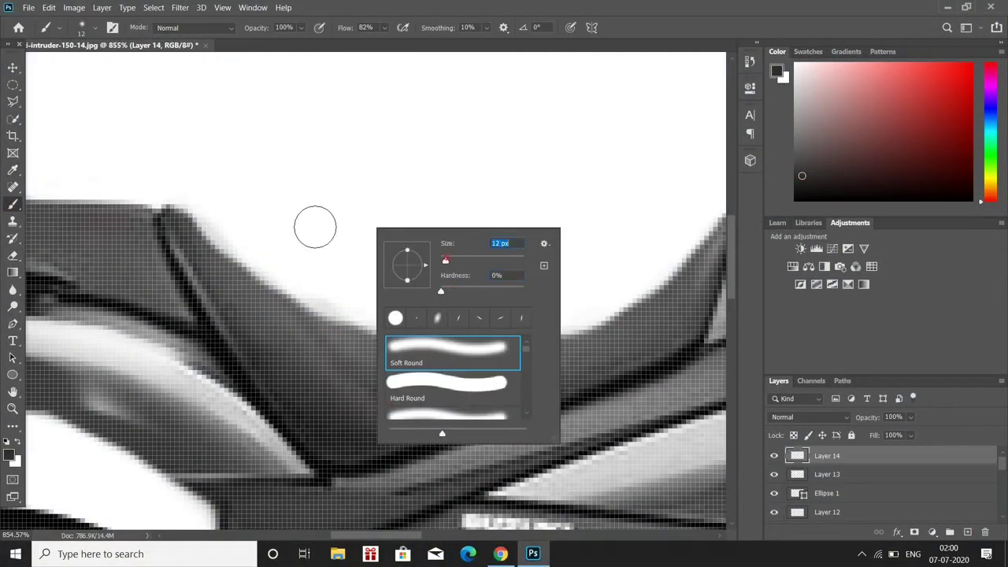
mouse_move(189, 193)
mouse_down()
mouse_move(333, 307)
mouse_move(499, 349)
mouse_up()
scroll(731, 478, up, 2)
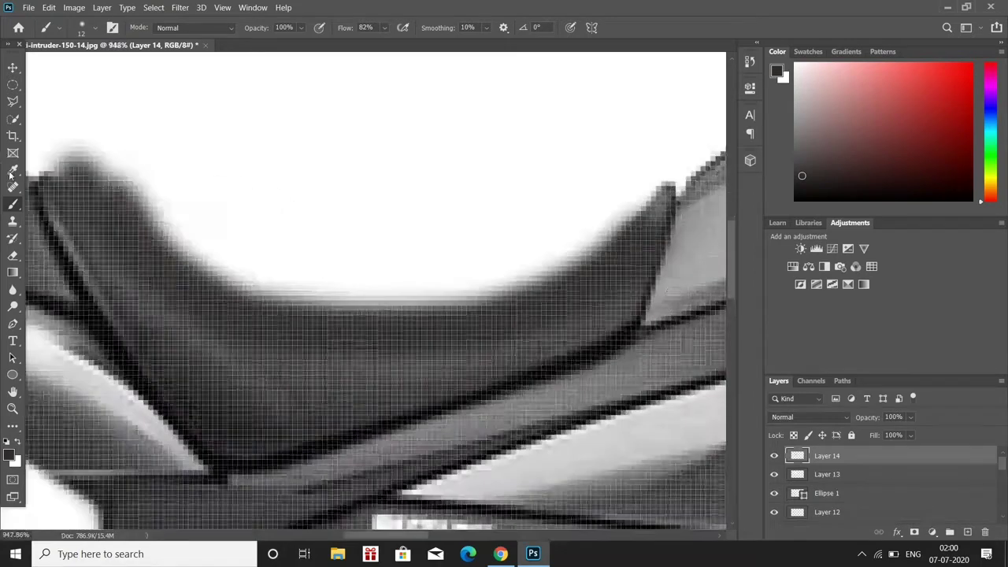
key(e)
mouse_move(90, 135)
mouse_down()
mouse_move(387, 252)
mouse_move(634, 137)
mouse_up()
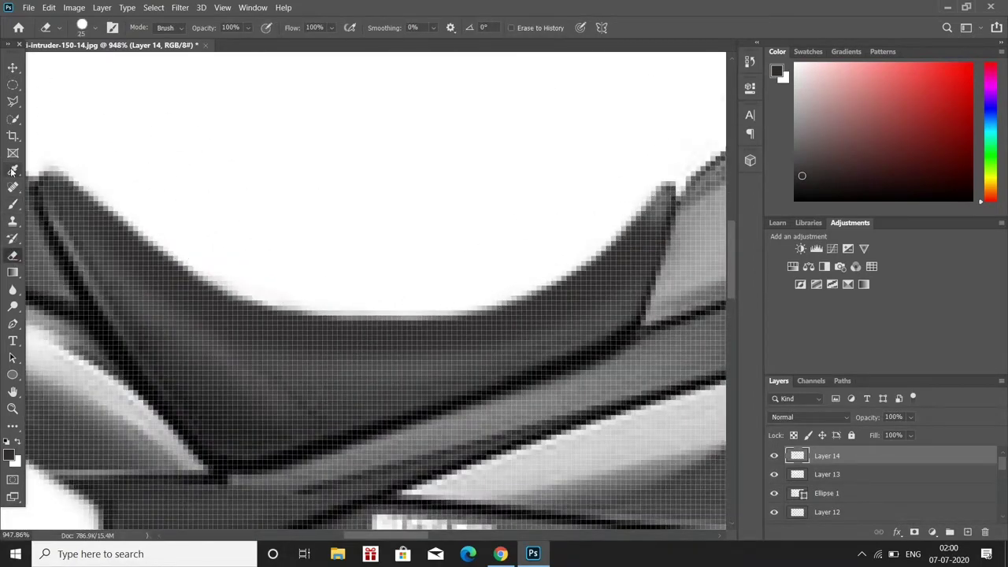
Sample a lighter tone, paint a band along the seat, and erase parts of it.
key(b)
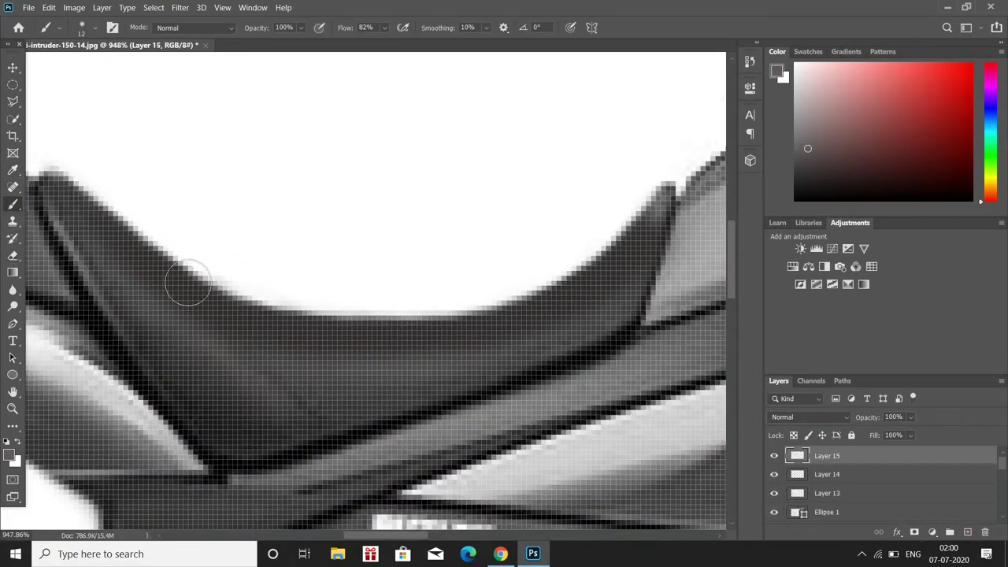
key(i)
key(b)
mouse_move(68, 260)
mouse_down()
mouse_move(203, 333)
mouse_move(441, 355)
mouse_up()
key(e)
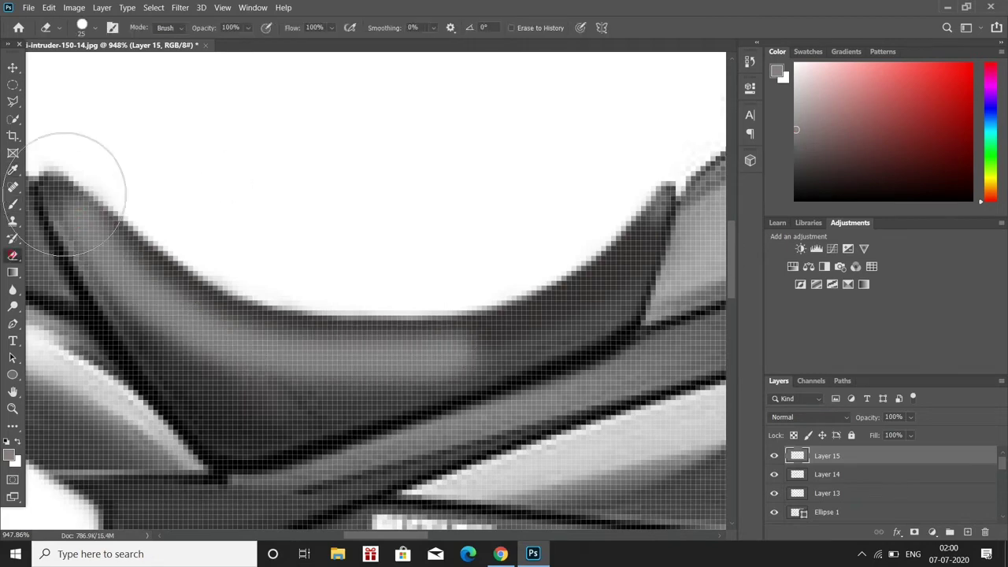
mouse_move(79, 323)
mouse_down()
mouse_move(232, 399)
mouse_move(220, 383)
mouse_move(241, 266)
mouse_up()
Fit the whole bike in view and inspect the reshaped seat.
key(ctrl+0)
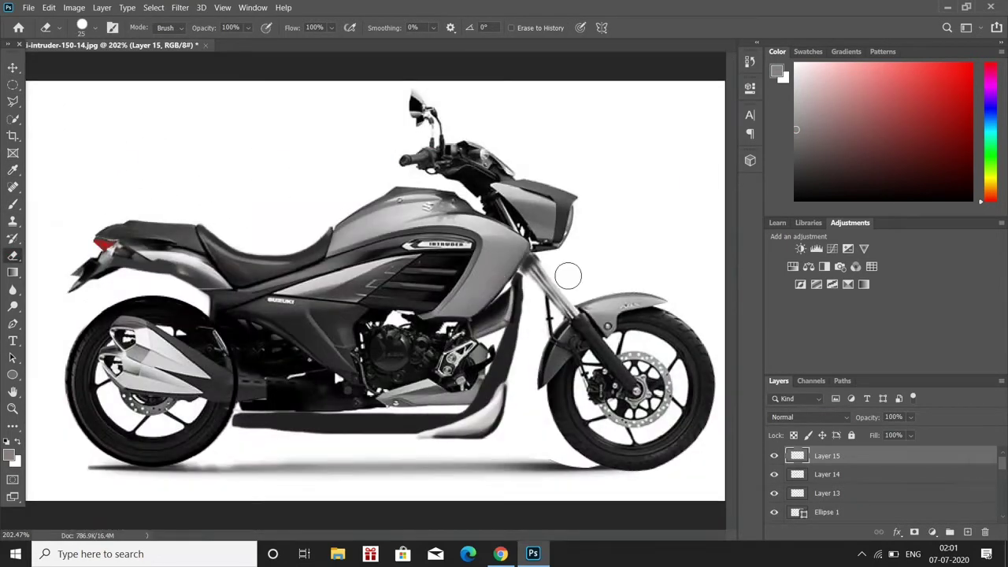
scroll(567, 273, up, 2)
scroll(285, 496, down, 2)
scroll(441, 110, up, 2)
scroll(338, 121, down, 2)
scroll(446, 109, up, 1)
scroll(446, 109, up, 1)
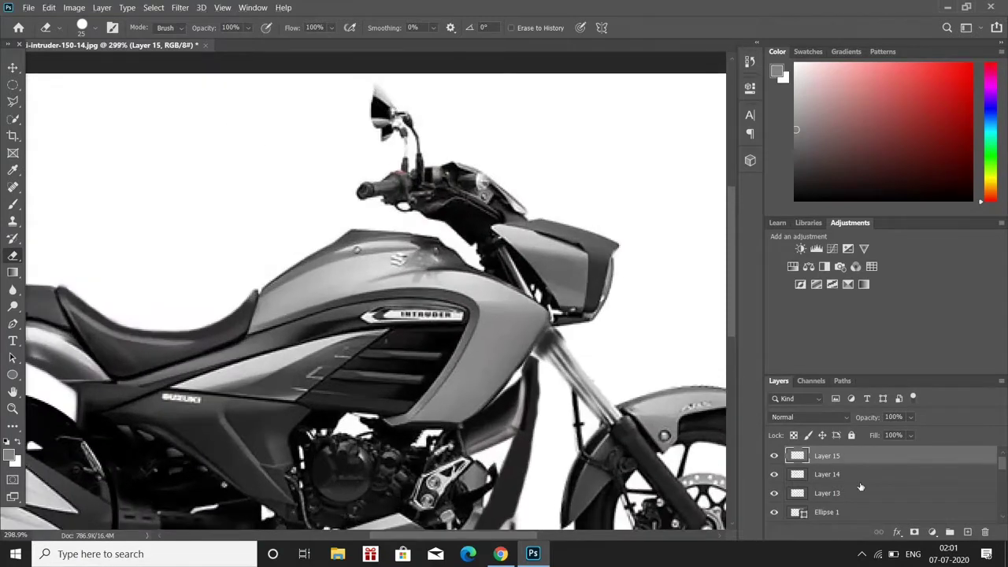
key(alt+comma)
Copy the handlebars and mirror to a new layer, rotate about -11.7°, and raise them.
click(12, 101)
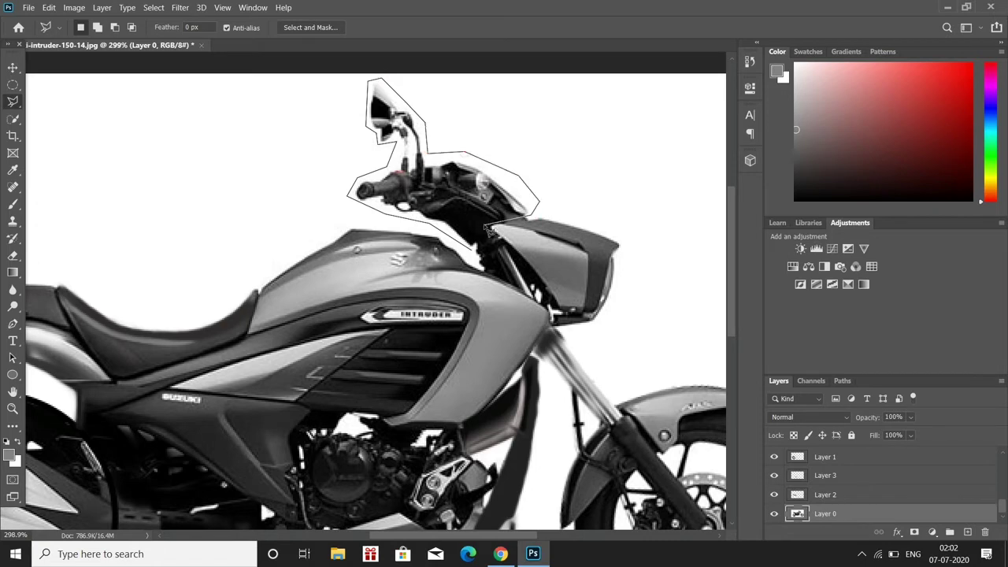
key(v)
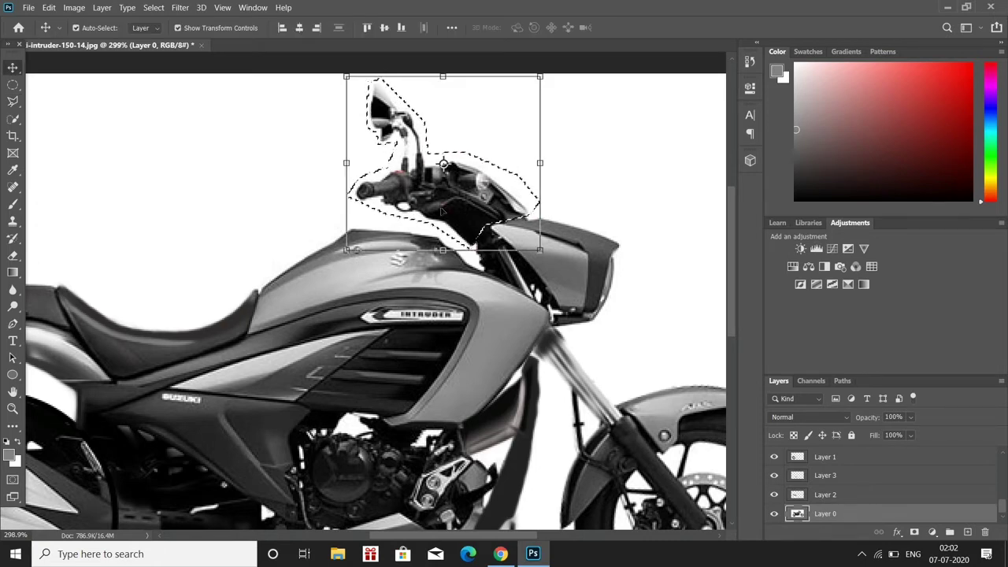
key(ctrl+j)
drag(442, 211, 414, 201)
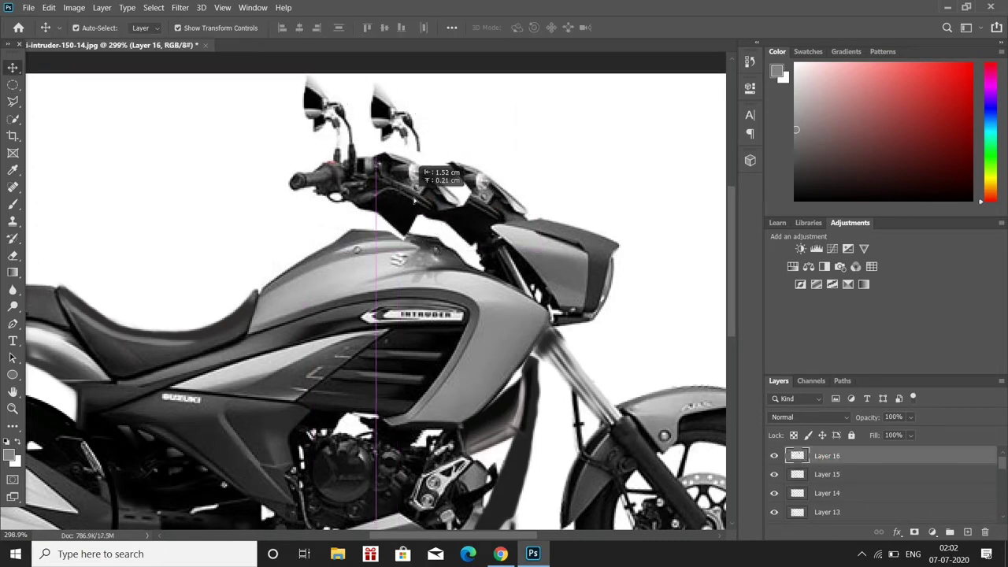
key(ctrl+t)
drag(511, 236, 520, 206)
drag(441, 199, 451, 209)
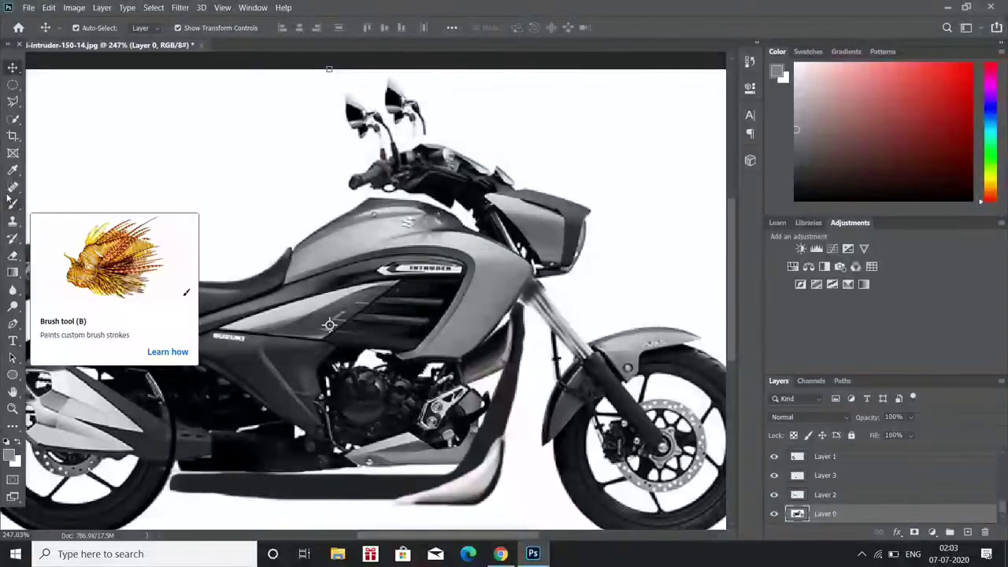
Erase the old mirror area and paint white over the transparent space around it.
key(e)
drag(397, 91, 414, 130)
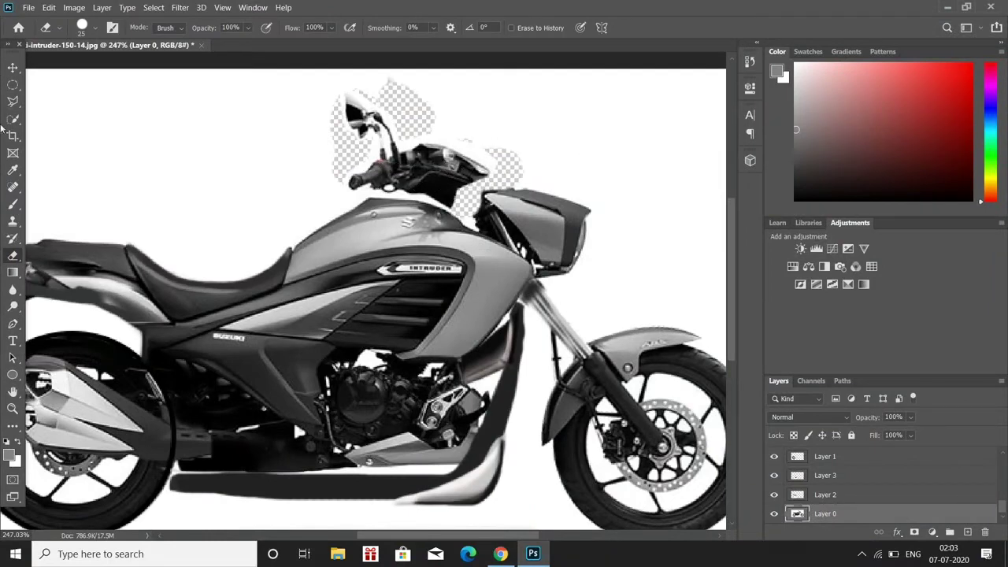
click(13, 204)
right_click(210, 139)
right_click(328, 118)
drag(394, 91, 351, 142)
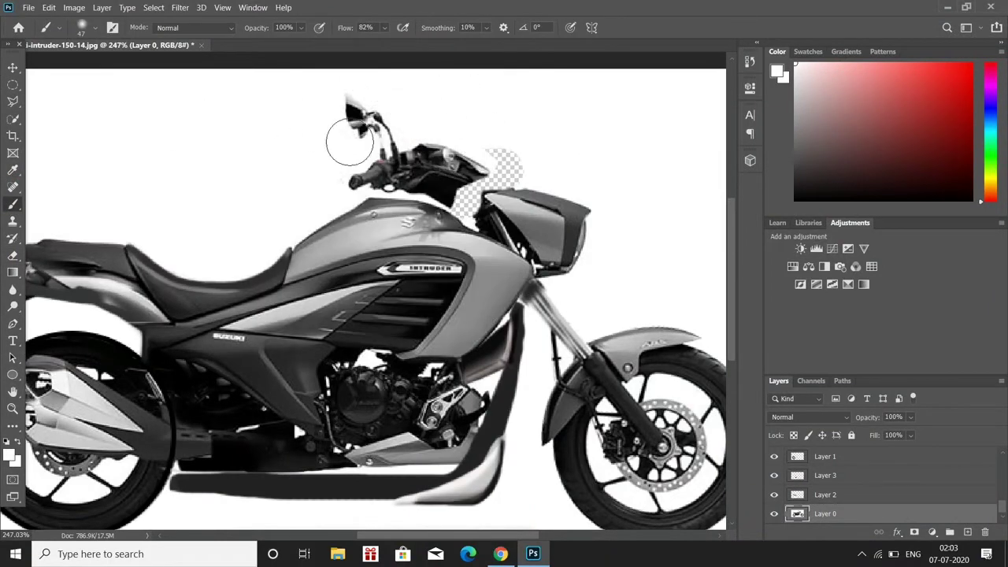
With a size 17 brush, clean up the leftover gap between mirror and fairing.
scroll(463, 203, up, 5)
key(bracketleft)
key(bracketleft)
key(bracketleft)
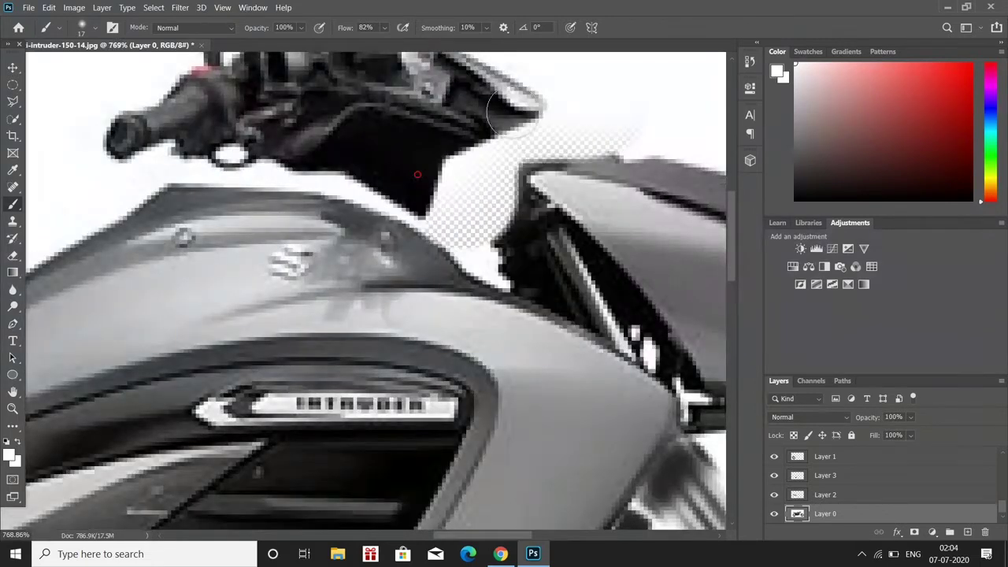
mouse_move(512, 113)
mouse_down()
mouse_move(461, 123)
mouse_move(462, 207)
mouse_move(533, 127)
mouse_up()
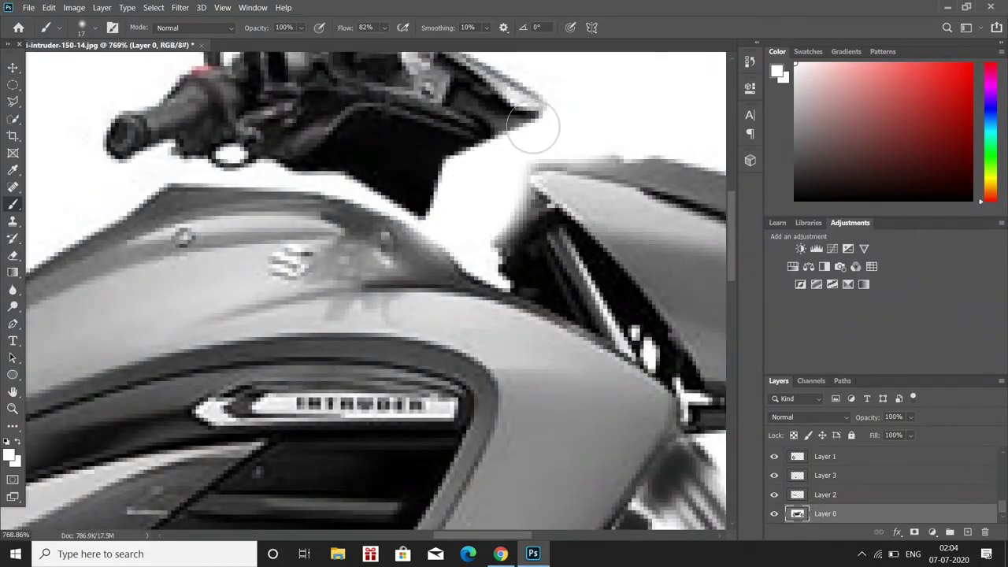
click(13, 256)
key(ctrl+z)
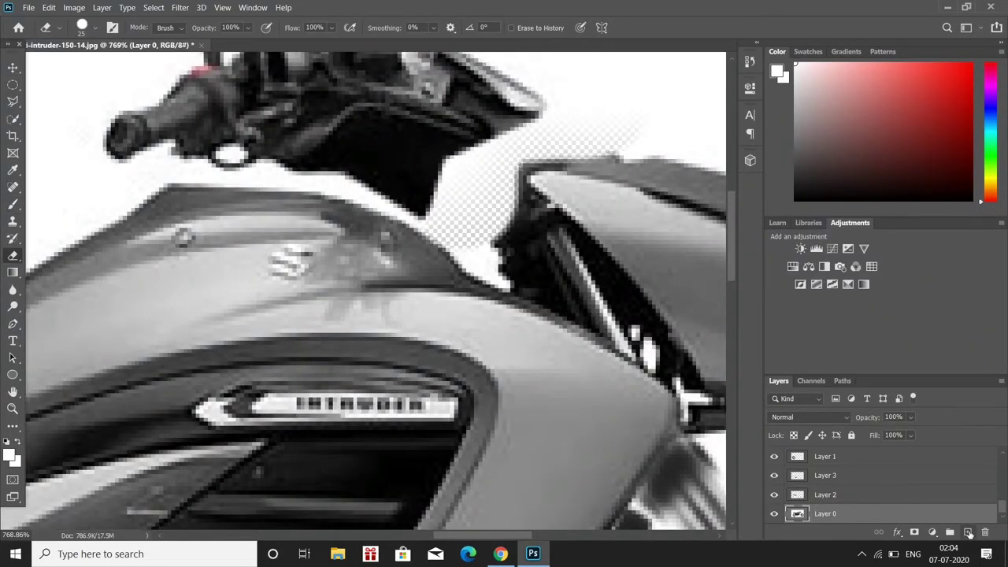
drag(483, 169, 504, 228)
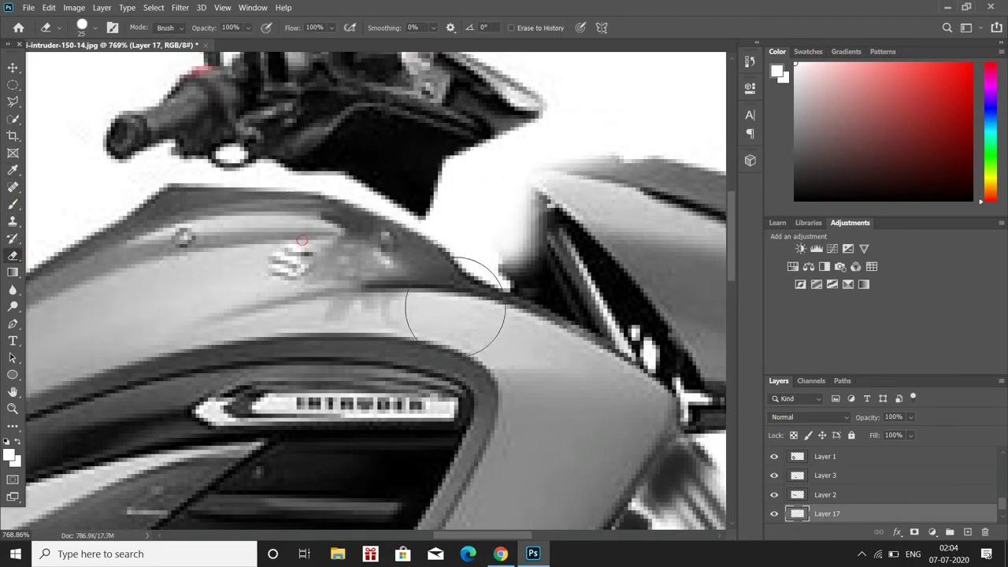
scroll(247, 292, down, 5)
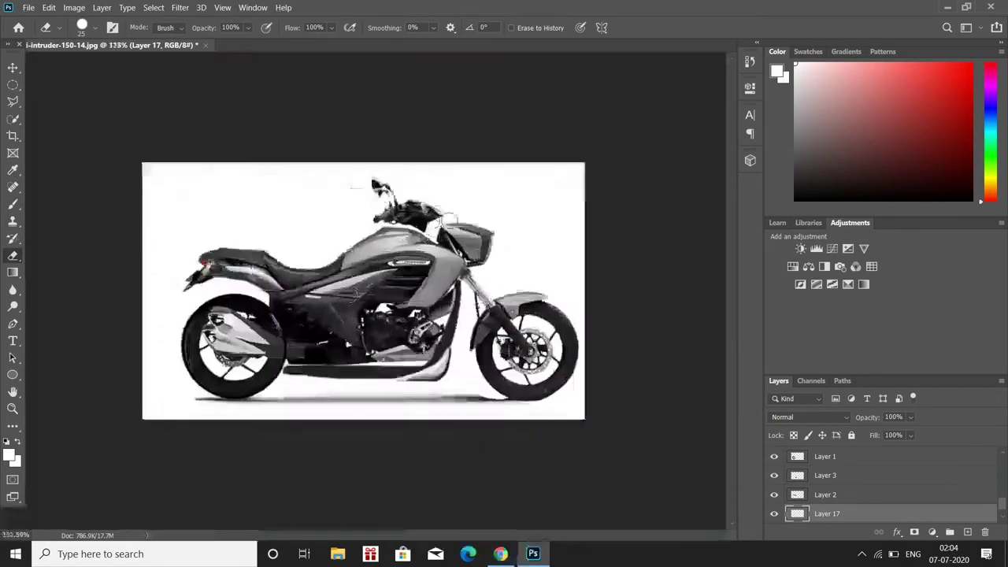
scroll(580, 149, up, 3)
scroll(108, 209, up, 3)
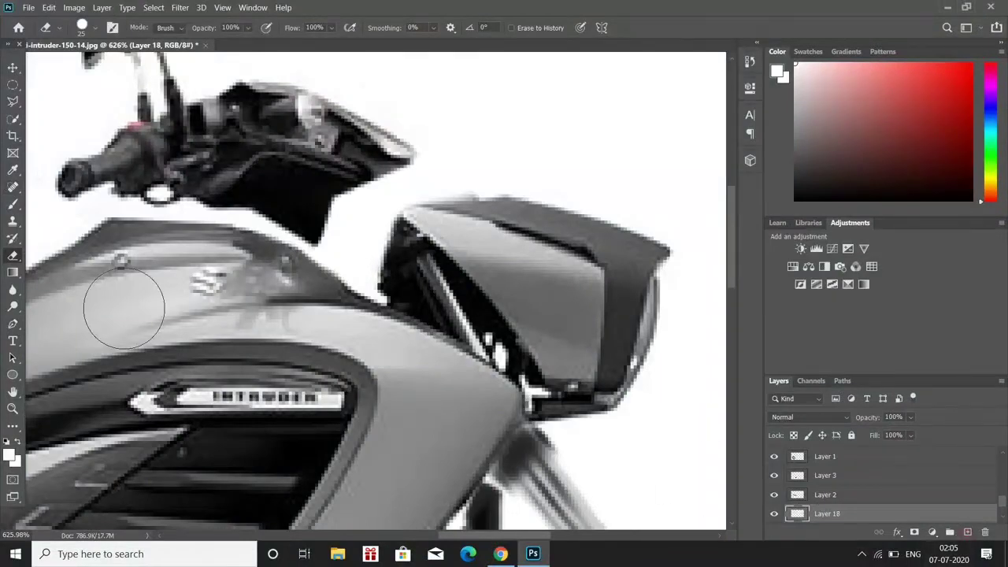
Sample the fairing grey, paint a stroke over the fairing, and erase part of it.
key(i)
click(13, 204)
mouse_move(362, 197)
mouse_down()
mouse_move(346, 299)
mouse_move(439, 247)
mouse_move(433, 307)
mouse_up()
key(e)
scroll(314, 323, down, 3)
drag(473, 181, 398, 237)
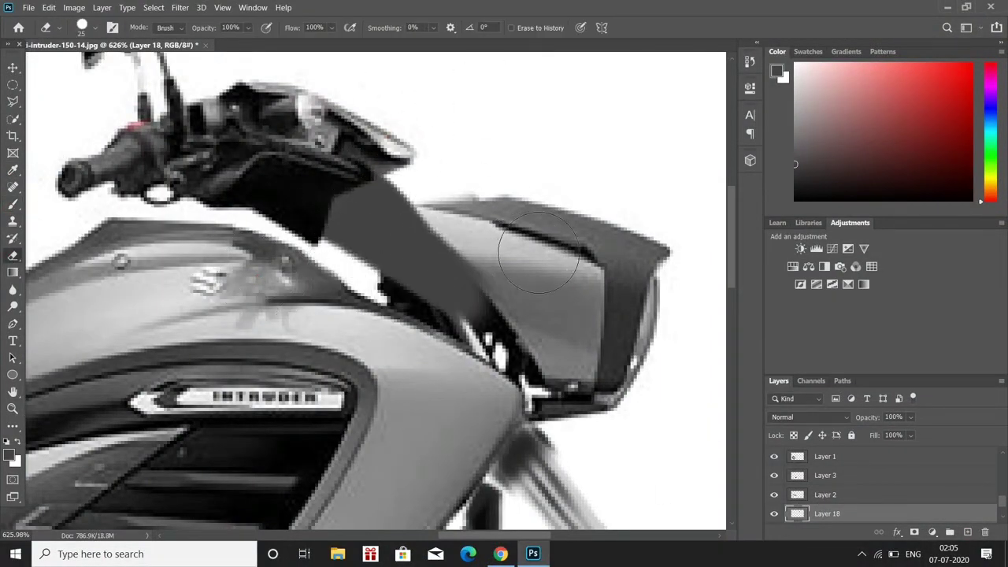
scroll(502, 205, down, 2)
scroll(503, 205, up, 3)
scroll(473, 173, up, 2)
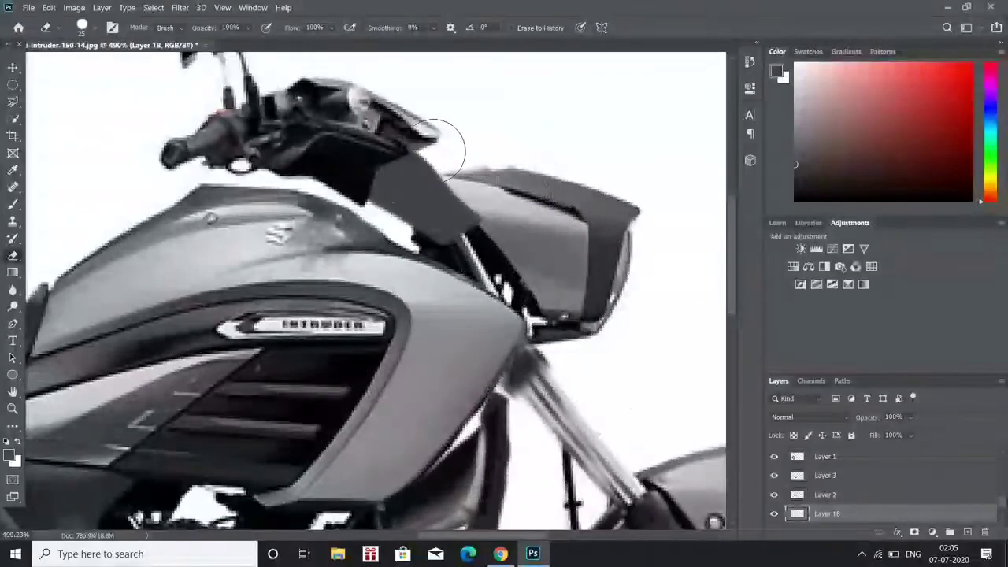
Fill the gap behind the windshield with grey and trim the paint's edges.
click(12, 204)
drag(363, 204, 488, 300)
drag(425, 157, 551, 300)
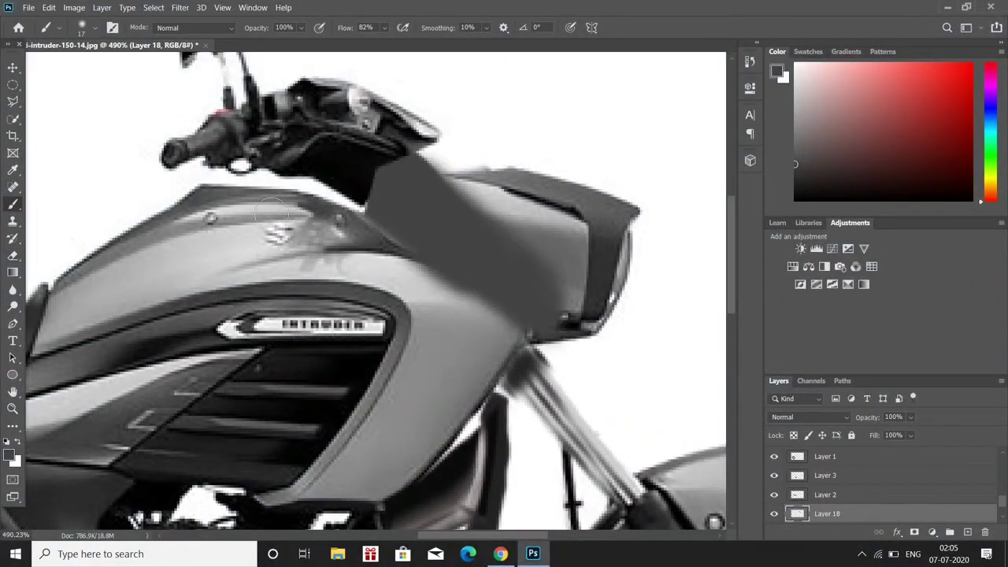
key(e)
drag(370, 237, 512, 371)
drag(425, 275, 567, 347)
mouse_move(614, 307)
mouse_down()
mouse_move(473, 181)
mouse_move(519, 313)
mouse_up()
scroll(528, 388, up, 4)
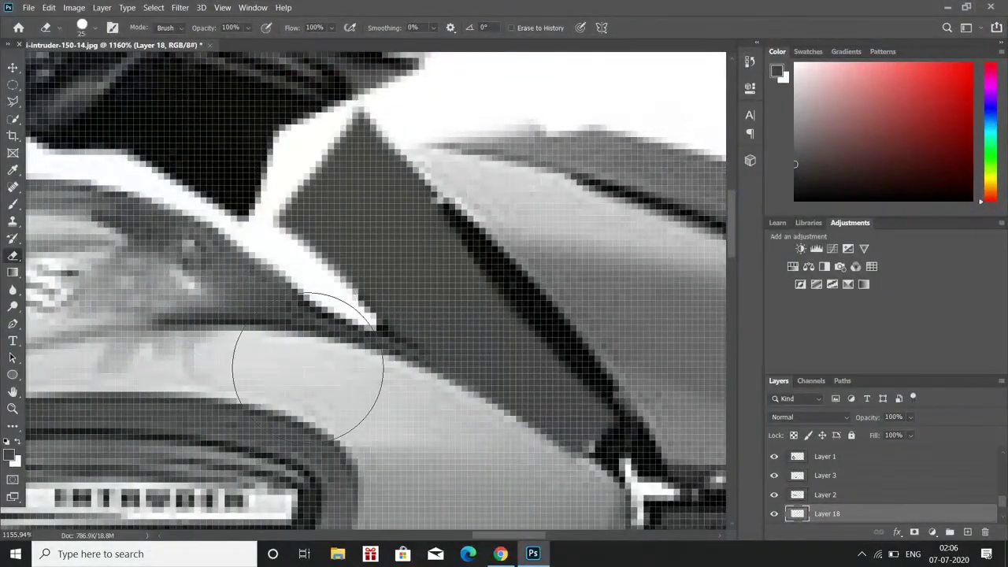
scroll(334, 379, down, 2)
scroll(866, 489, down, 1)
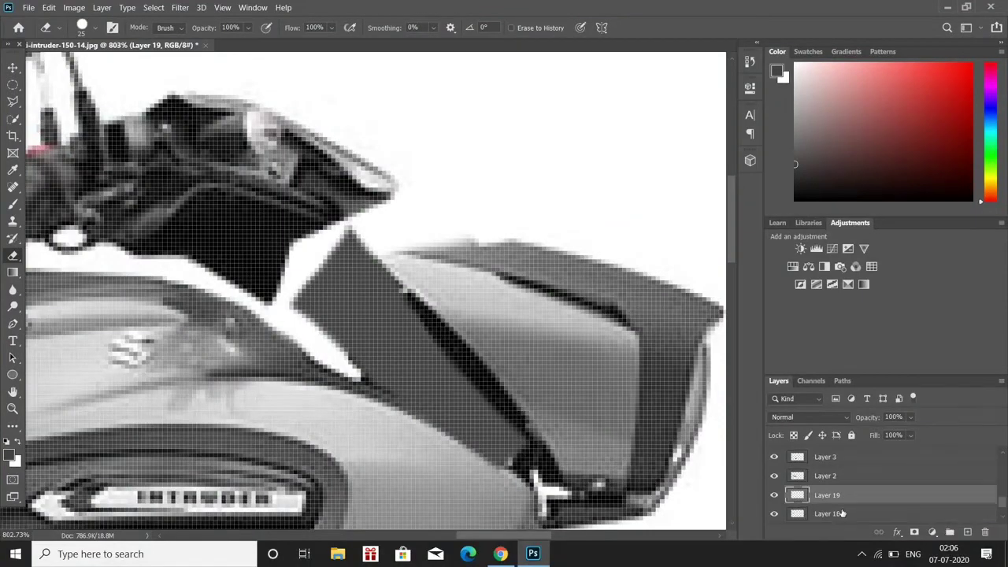
On Layer 18, fill the white gap with grey and dab light grey onto the dark edge.
click(827, 514)
key(b)
drag(330, 256, 321, 288)
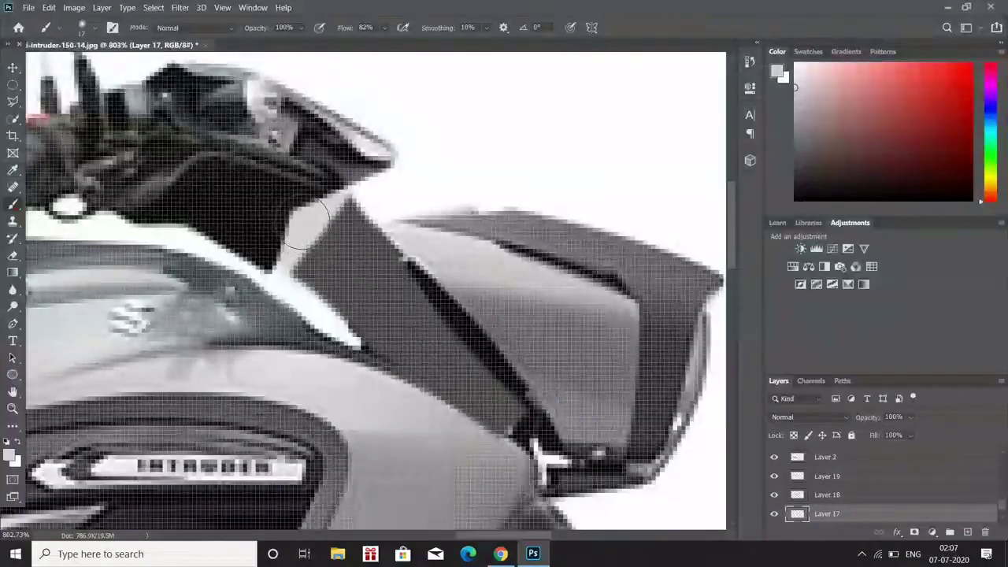
click(12, 173)
click(13, 204)
click(315, 224)
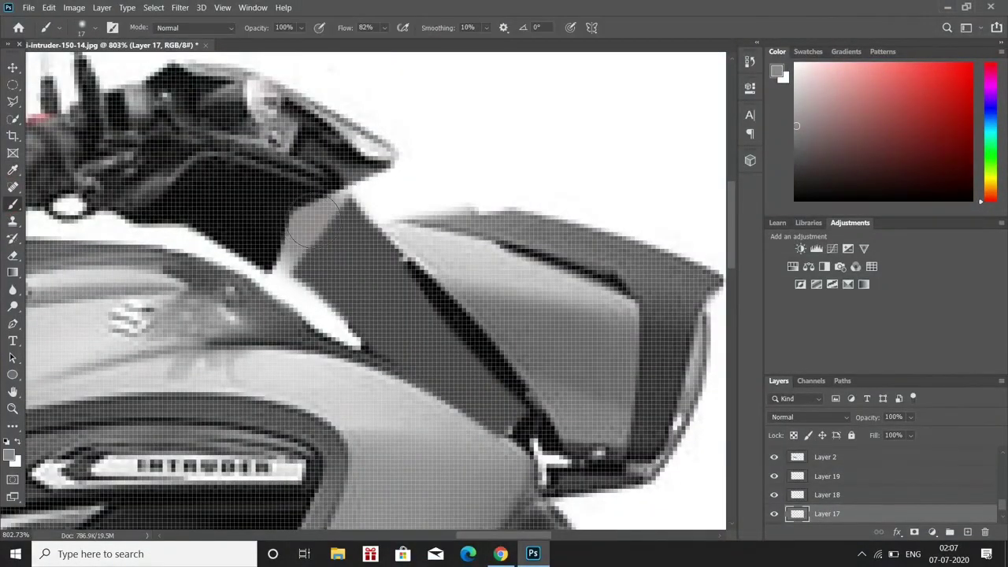
click(13, 256)
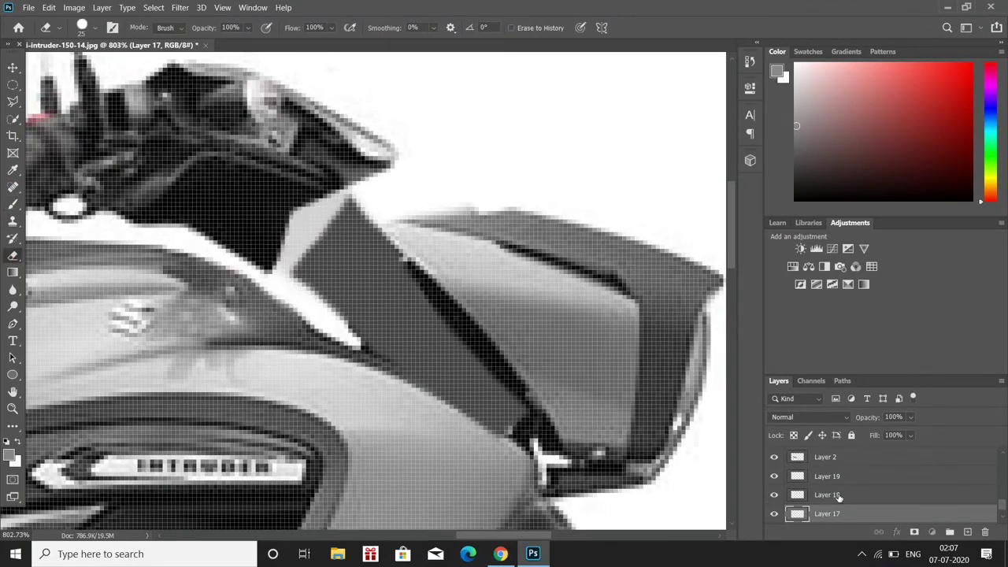
Add a new empty layer, Layer 21, below Layer 18.
click(910, 496)
ctrl+click(968, 532)
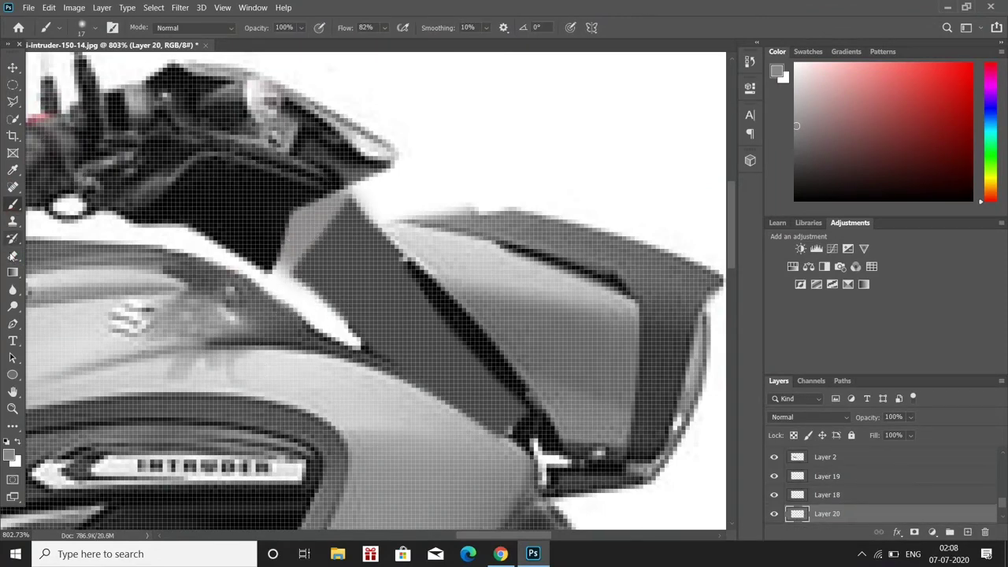
key(b)
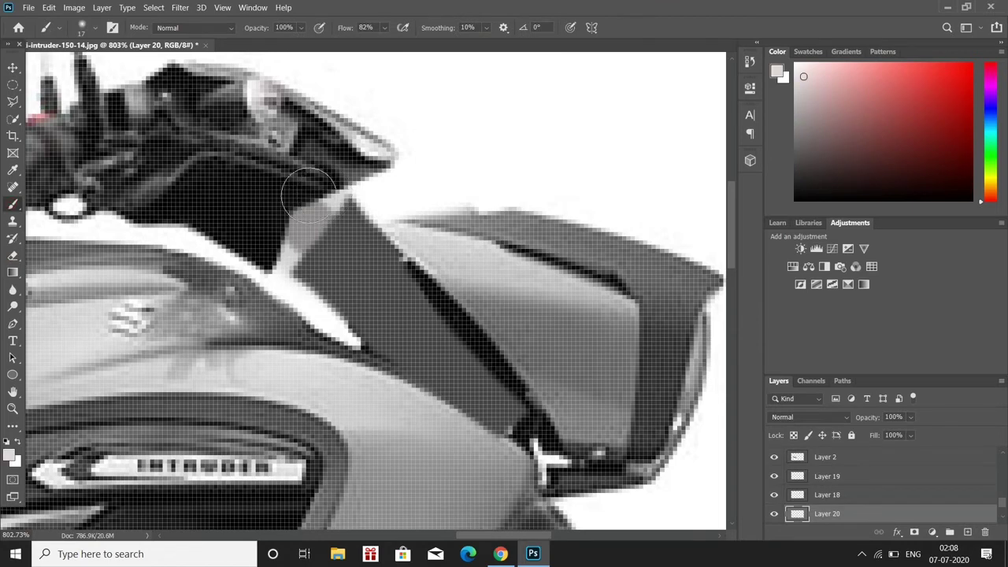
ctrl+click(968, 533)
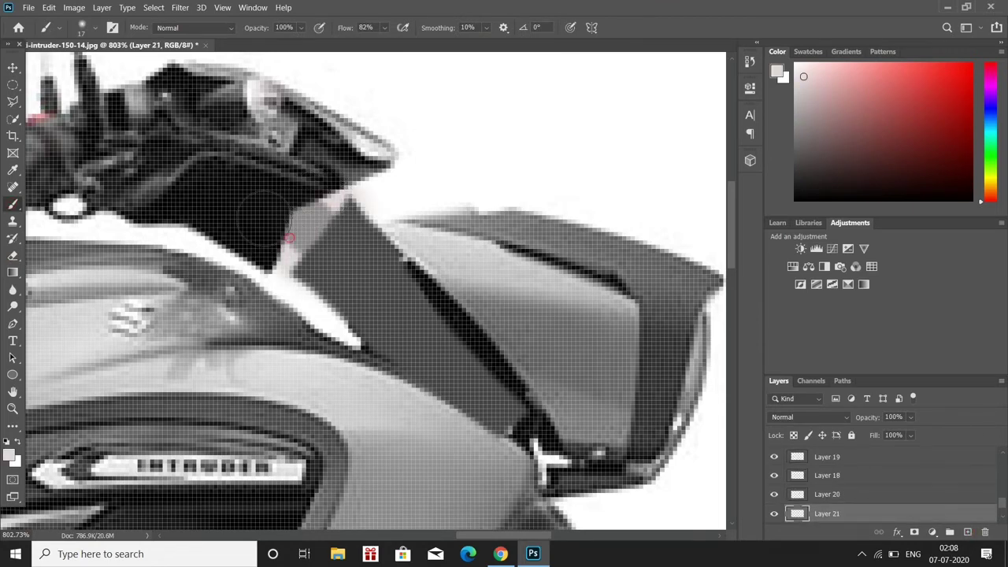
Sample black, tilt the brush tip to -55°, and make Layer 20 active.
alt+click(268, 219)
right_click(367, 236)
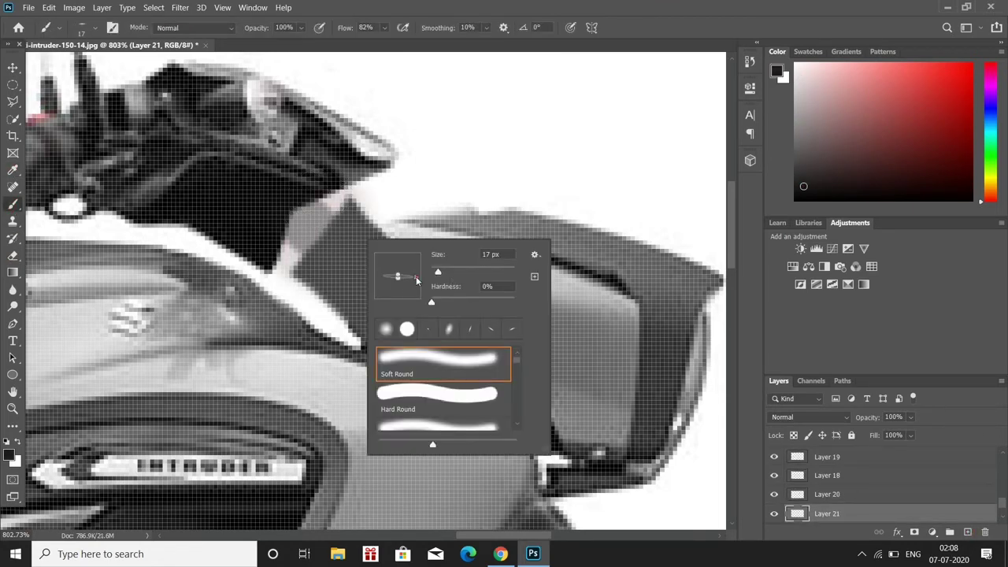
drag(417, 281, 408, 292)
click(828, 501)
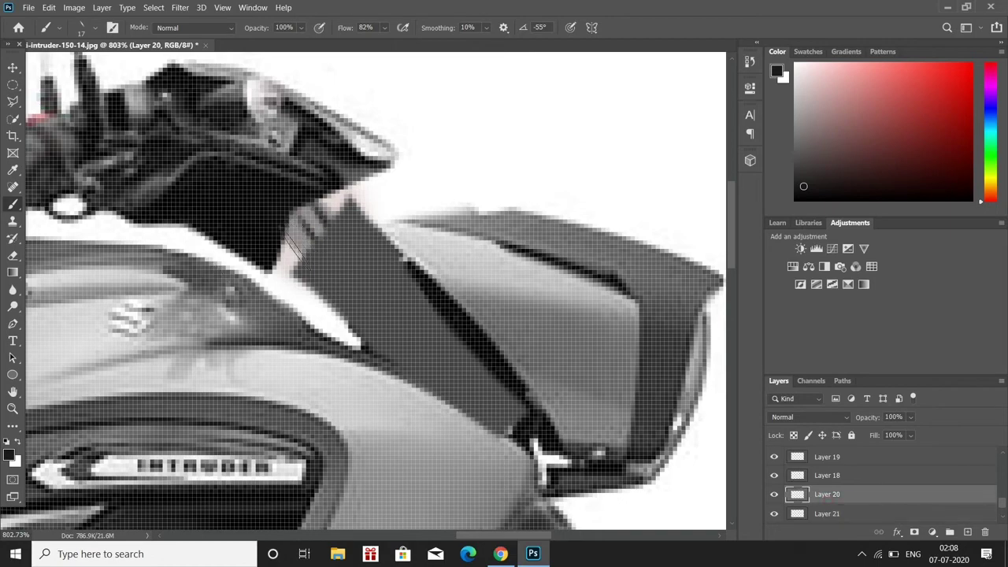
scroll(293, 244, down, 5)
scroll(372, 376, down, 3)
scroll(449, 211, up, 5)
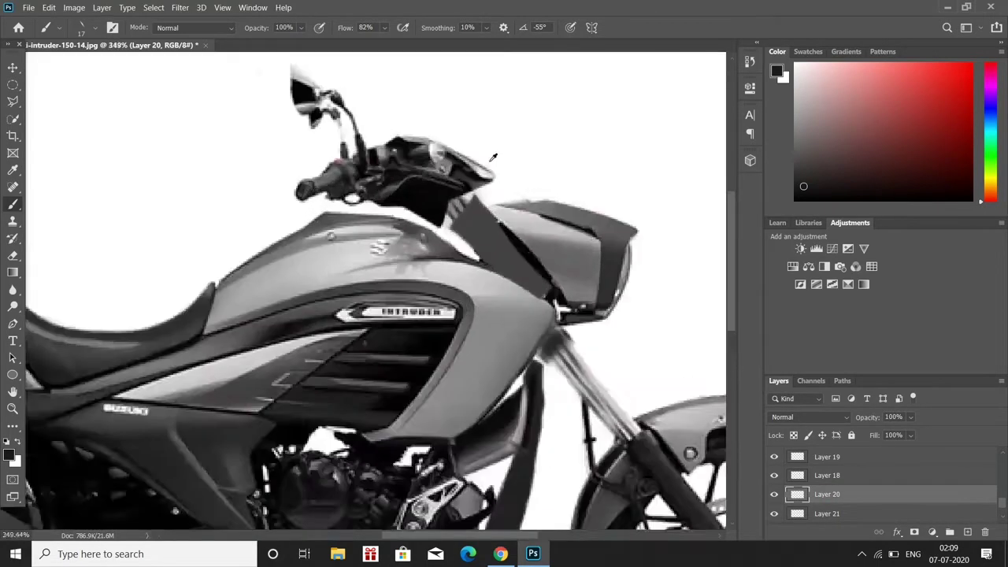
scroll(450, 210, up, 2)
Paint dark grey shading strokes over the neck panel.
drag(338, 338, 488, 189)
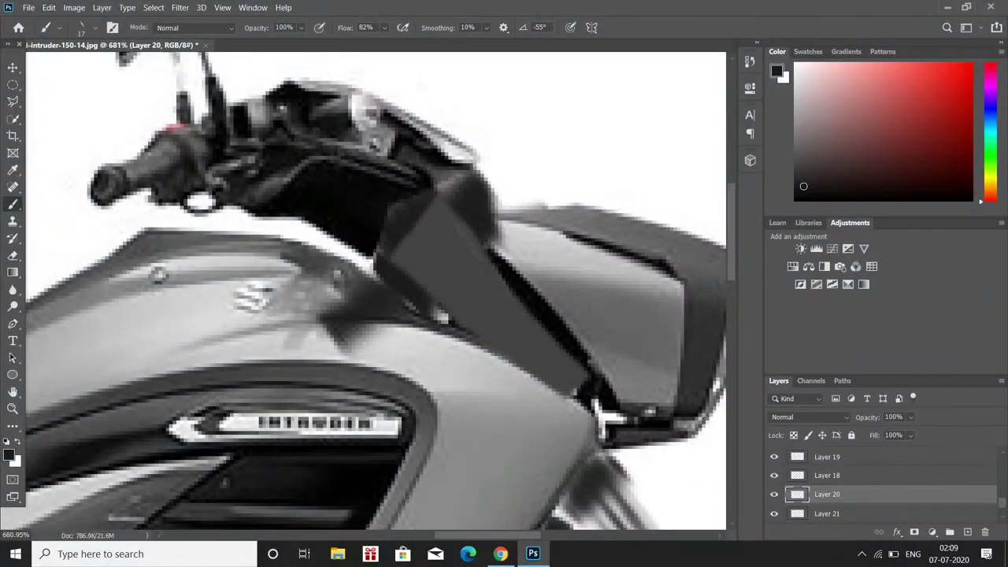
drag(441, 315, 567, 205)
drag(472, 173, 598, 284)
drag(409, 370, 607, 362)
Erase the dark overspill around the neck panel and near the fork top.
click(12, 255)
drag(315, 441, 543, 276)
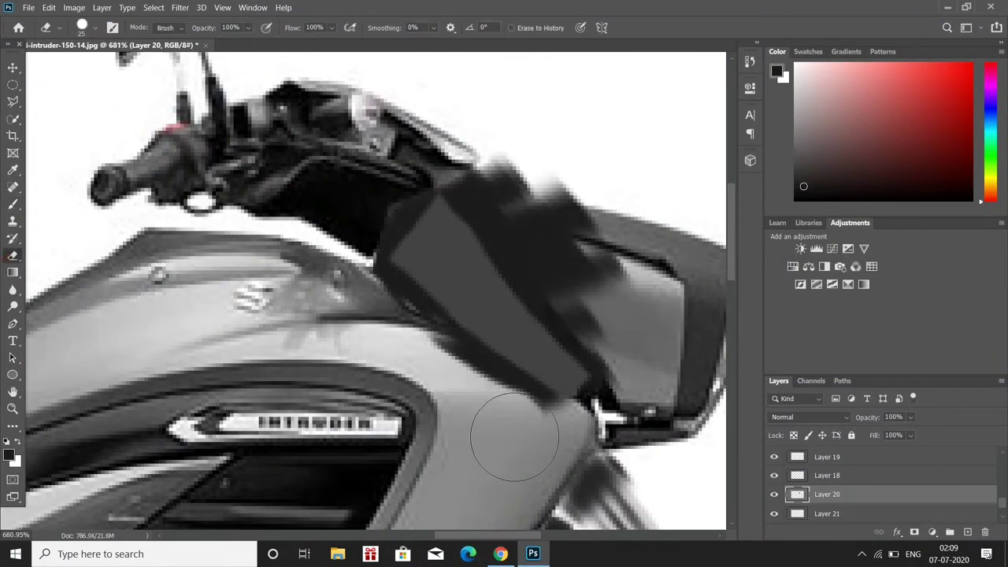
drag(362, 268, 551, 472)
drag(441, 347, 583, 488)
drag(495, 107, 630, 386)
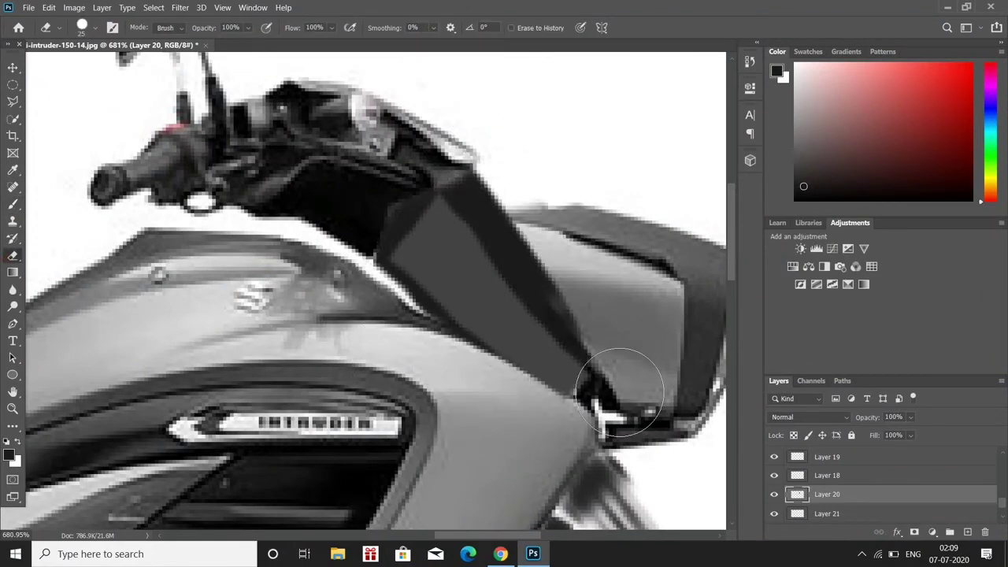
Make Layer 18 active and touch up its frame edges with brush and eraser.
ctrl+click(620, 391)
scroll(620, 391, down, 3)
scroll(563, 298, down, 3)
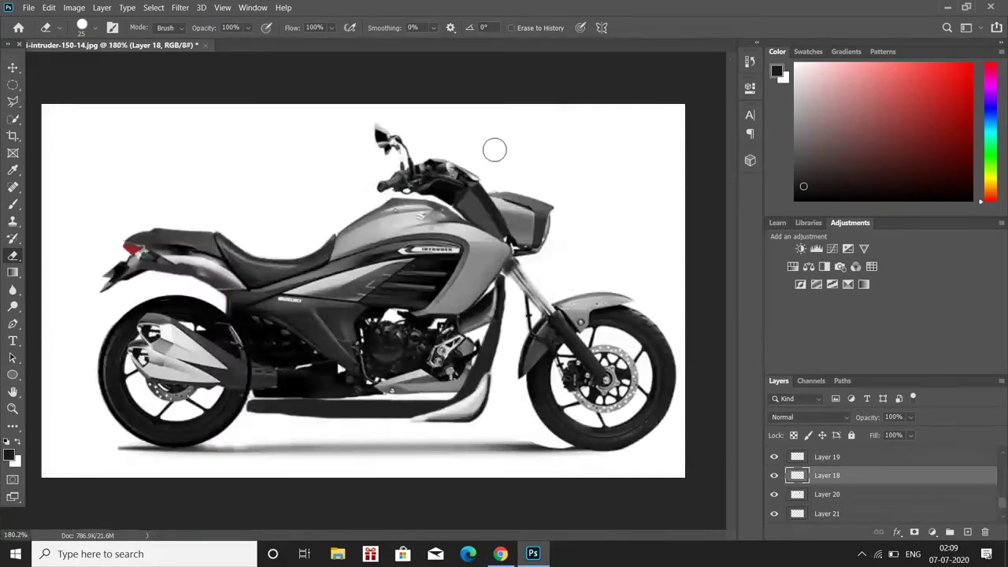
scroll(492, 236, up, 2)
scroll(492, 236, up, 6)
key(b)
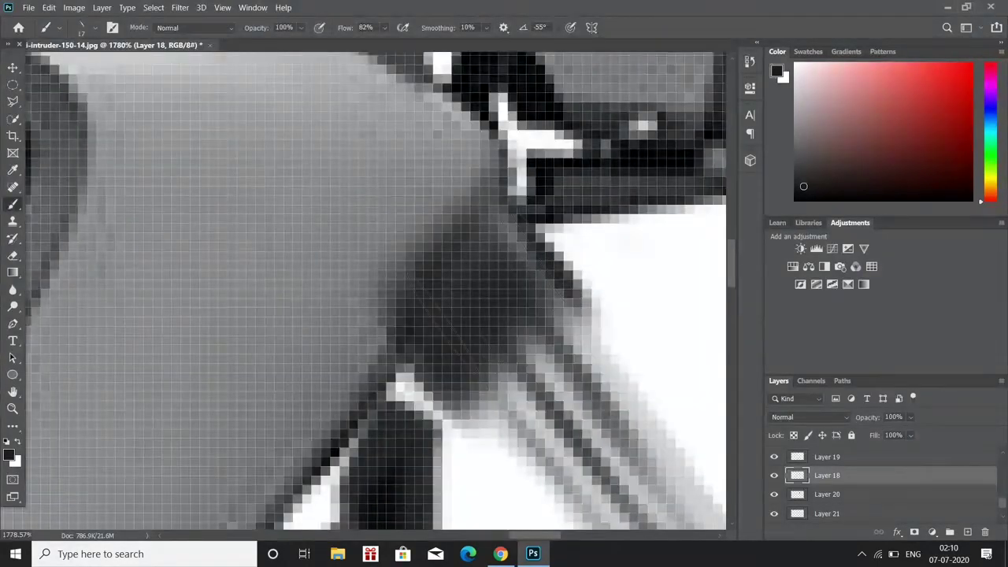
key(e)
scroll(39, 326, down, 4)
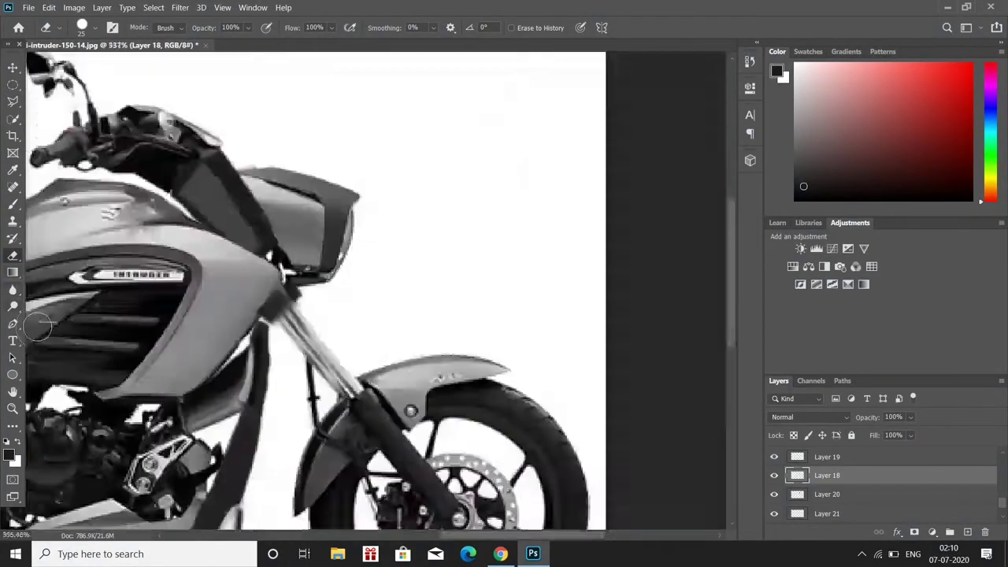
scroll(241, 418, down, 2)
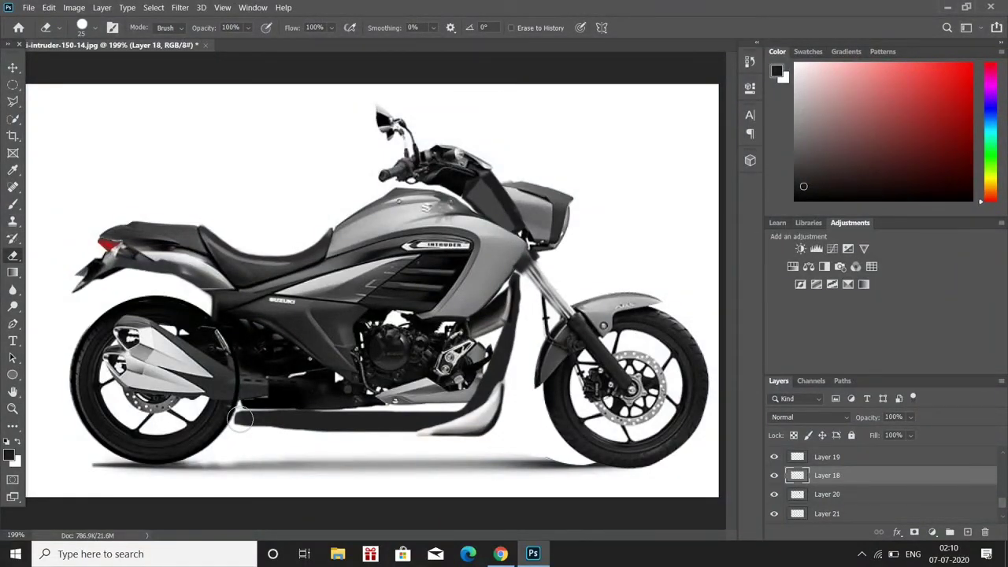
scroll(831, 490, down, 2)
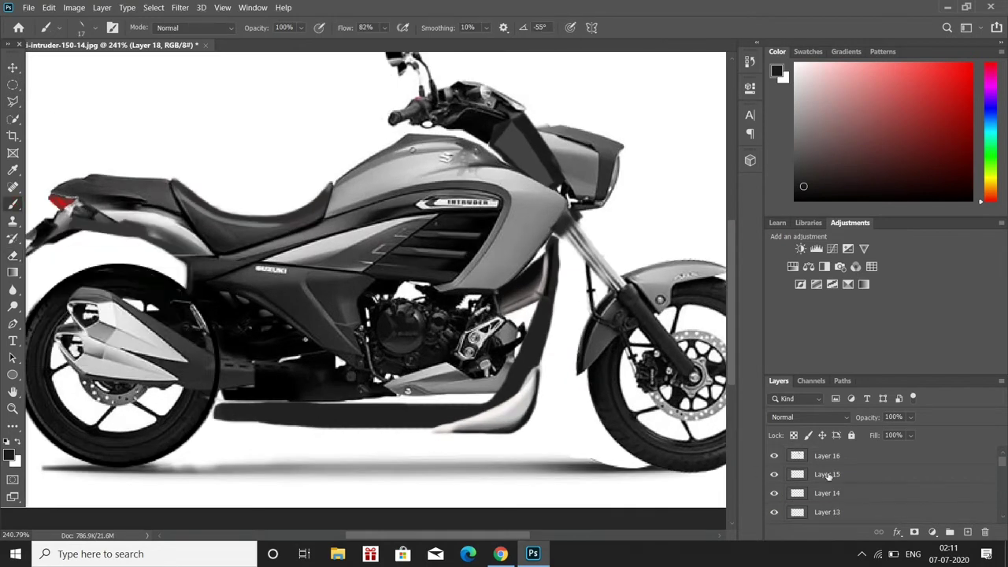
On Layer 16, set white as the paint colour with a 6 px brush.
click(827, 455)
right_click(556, 382)
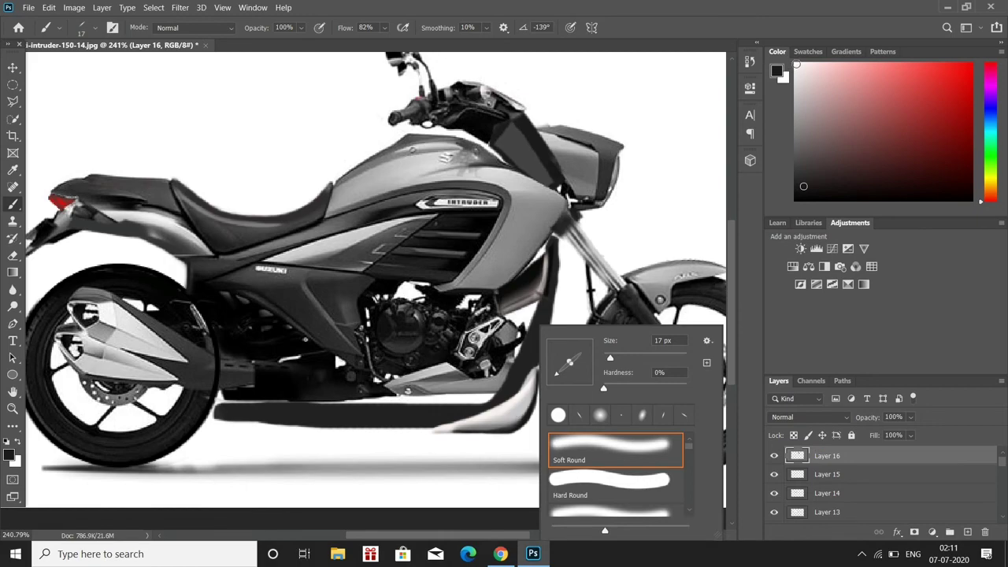
key(x)
scroll(461, 416, up, 3)
right_click(495, 421)
drag(624, 358, 619, 357)
key(Return)
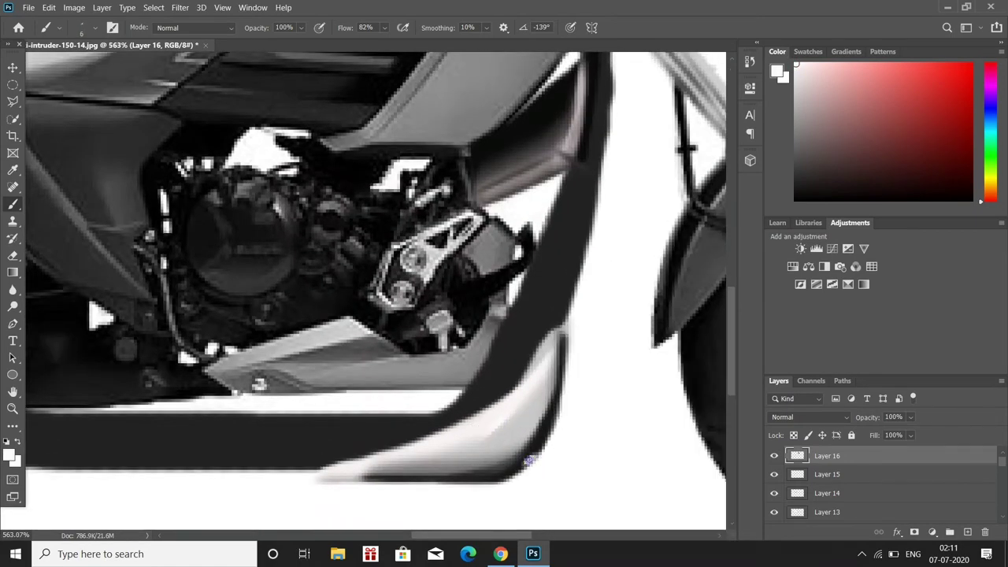
scroll(301, 421, down, 3)
scroll(301, 422, down, 3)
scroll(202, 342, up, 6)
Sample a dark grey from the seat area and enlarge the brush to 18 px.
right_click(201, 342)
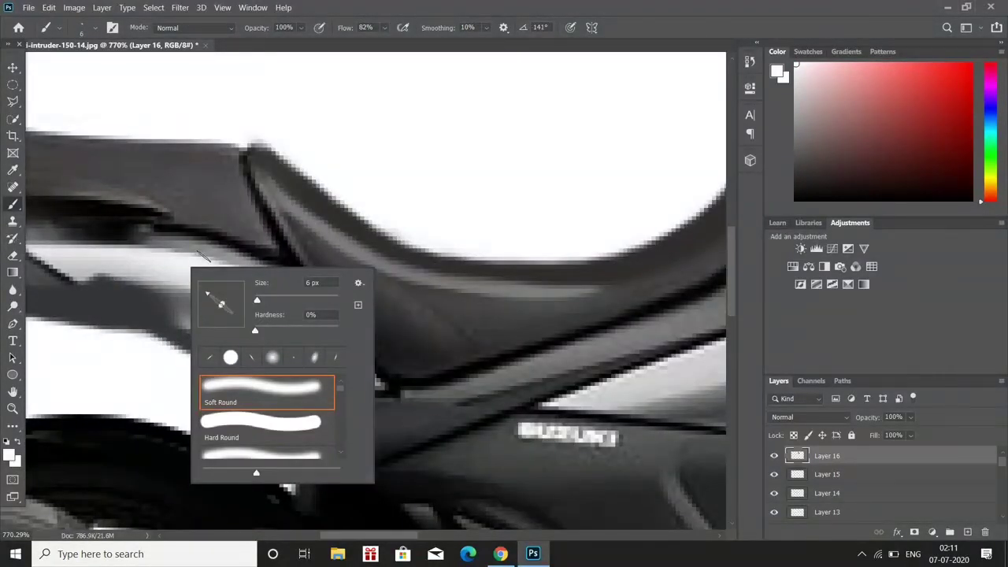
right_click(223, 266)
key(Escape)
scroll(199, 307, up, 2)
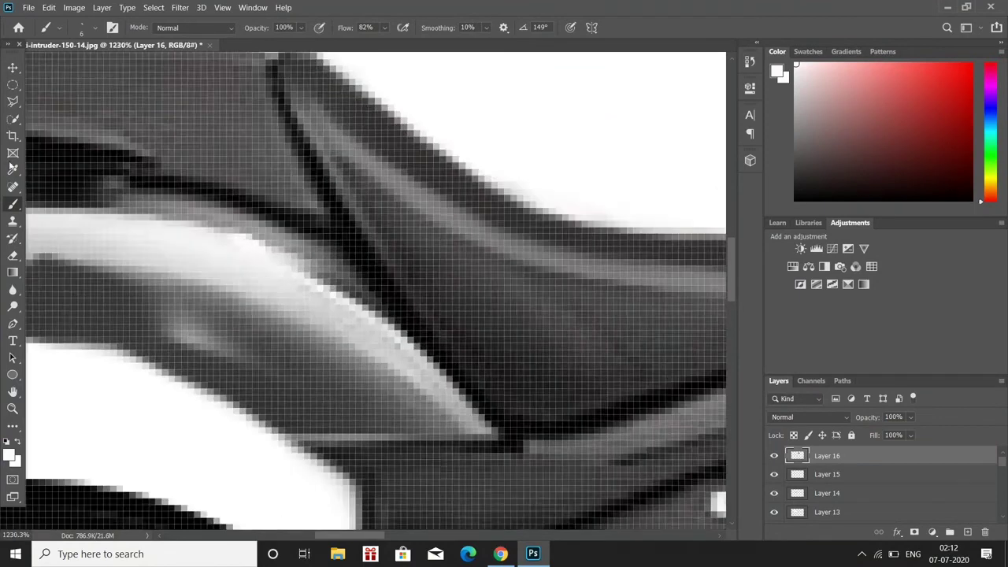
alt+click(203, 324)
right_click(225, 238)
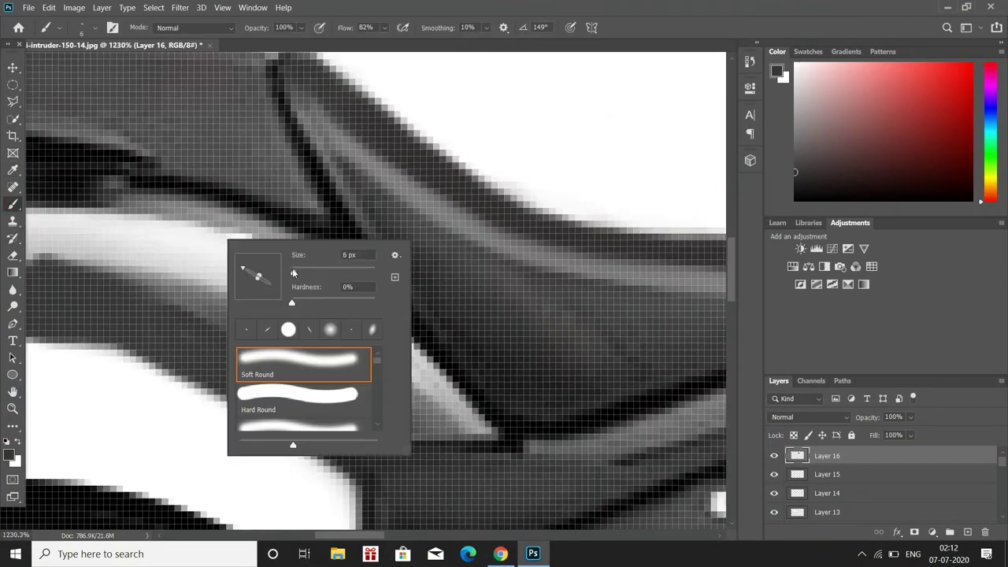
drag(250, 279, 268, 280)
key(Return)
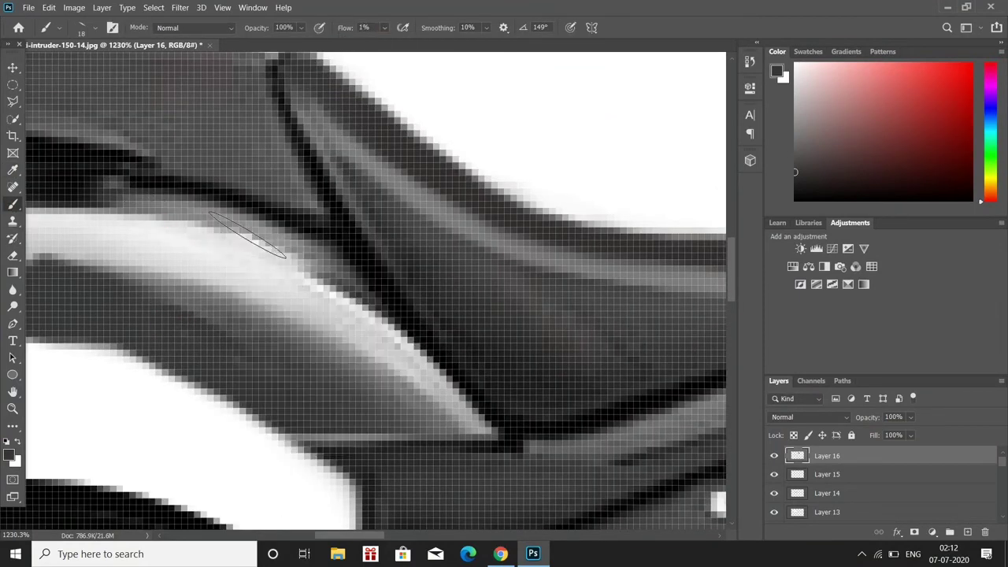
Switch the paint colour back to white with a 10 px brush.
key(x)
right_click(154, 276)
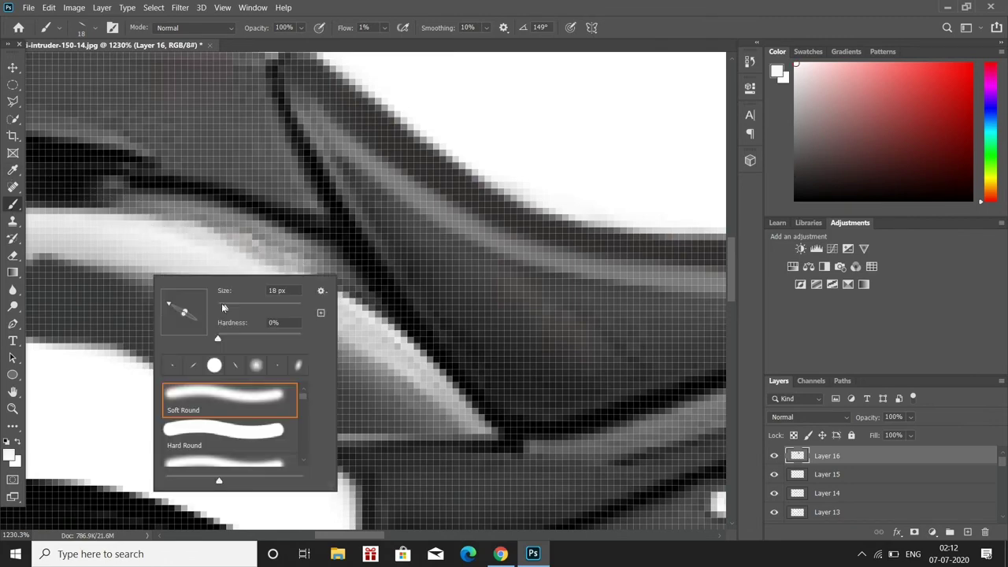
key(Return)
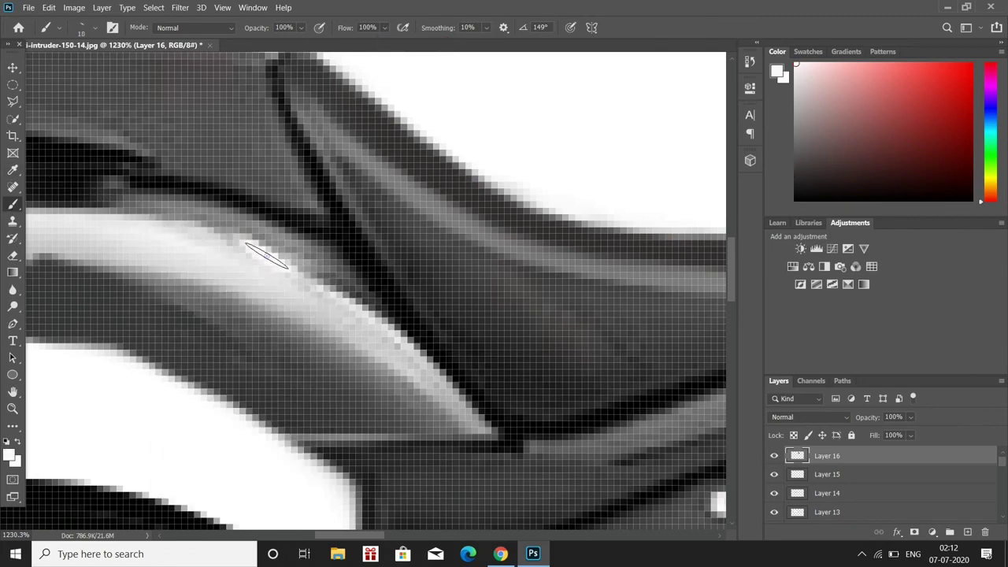
scroll(266, 255, down, 10)
scroll(558, 490, up, 4)
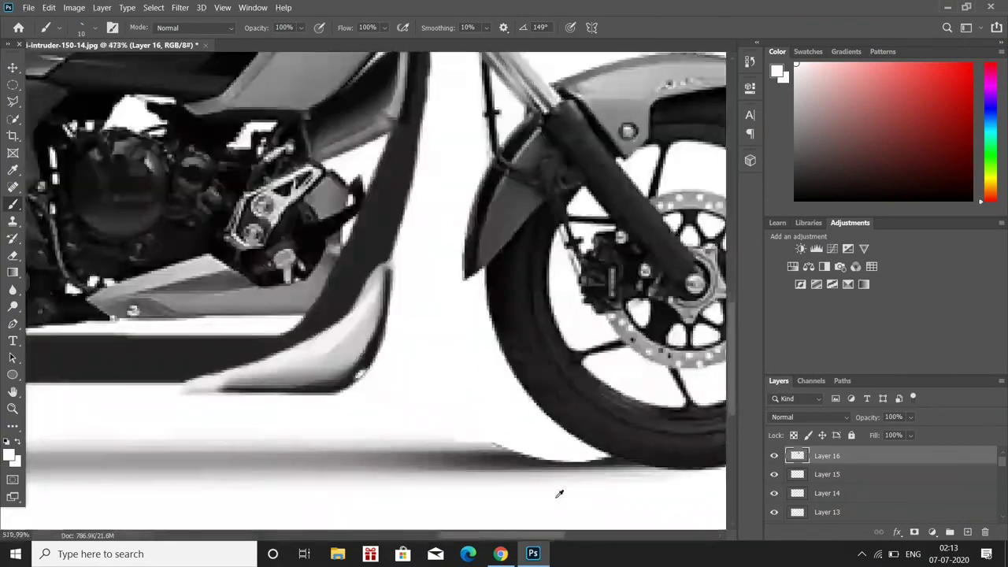
scroll(558, 491, up, 3)
Sample a shadow tone and darken the ground shadows under the front and rear wheels.
key(alt+comma)
key(i)
click(12, 203)
scroll(473, 355, down, 2)
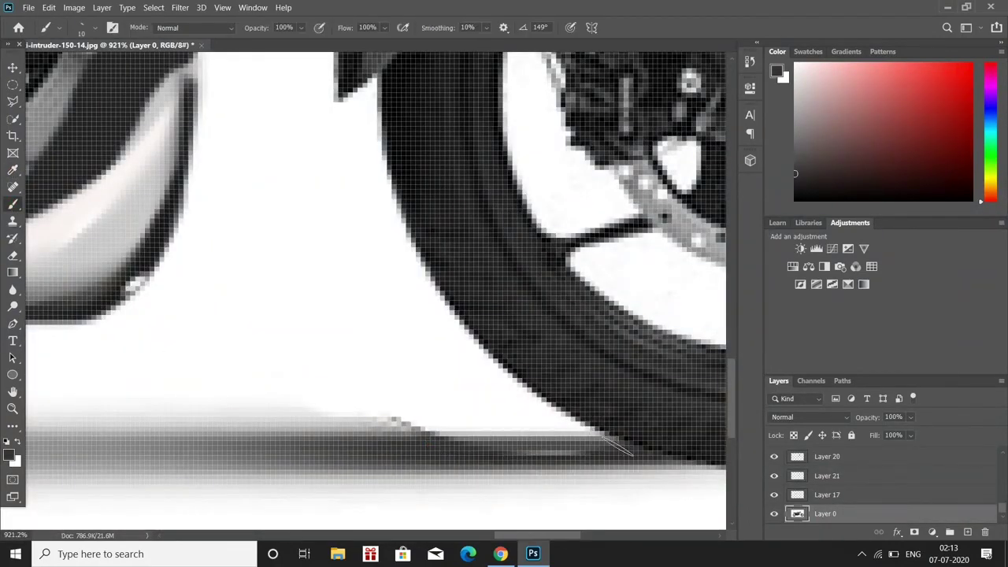
drag(614, 429, 134, 445)
scroll(243, 446, down, 3)
scroll(243, 446, down, 2)
scroll(84, 459, up, 3)
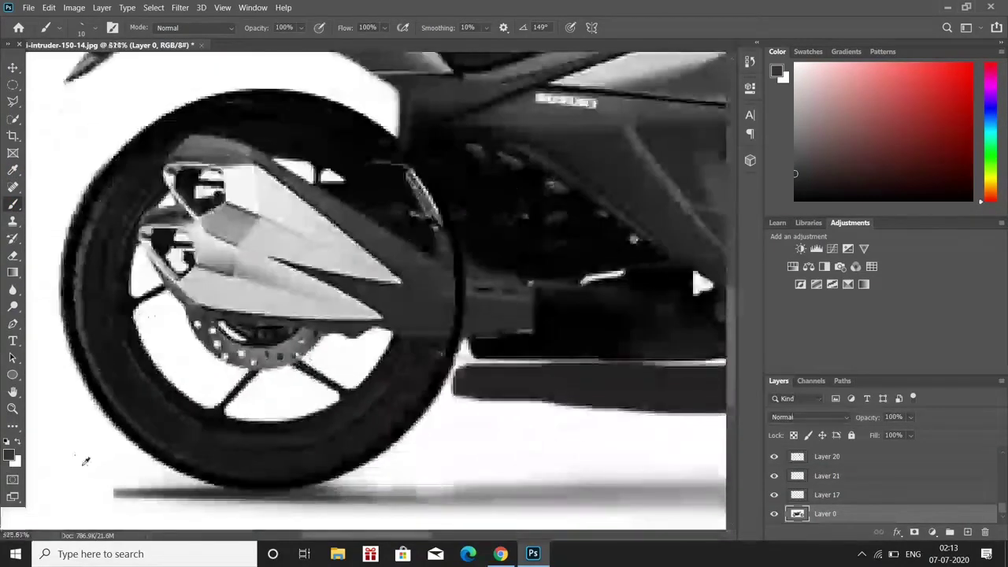
drag(47, 488, 236, 494)
scroll(331, 425, down, 5)
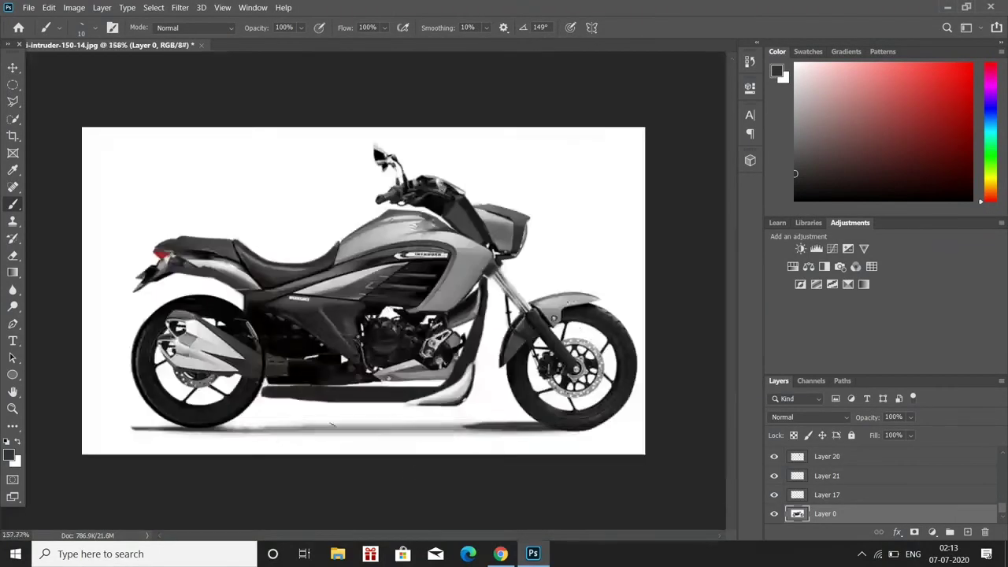